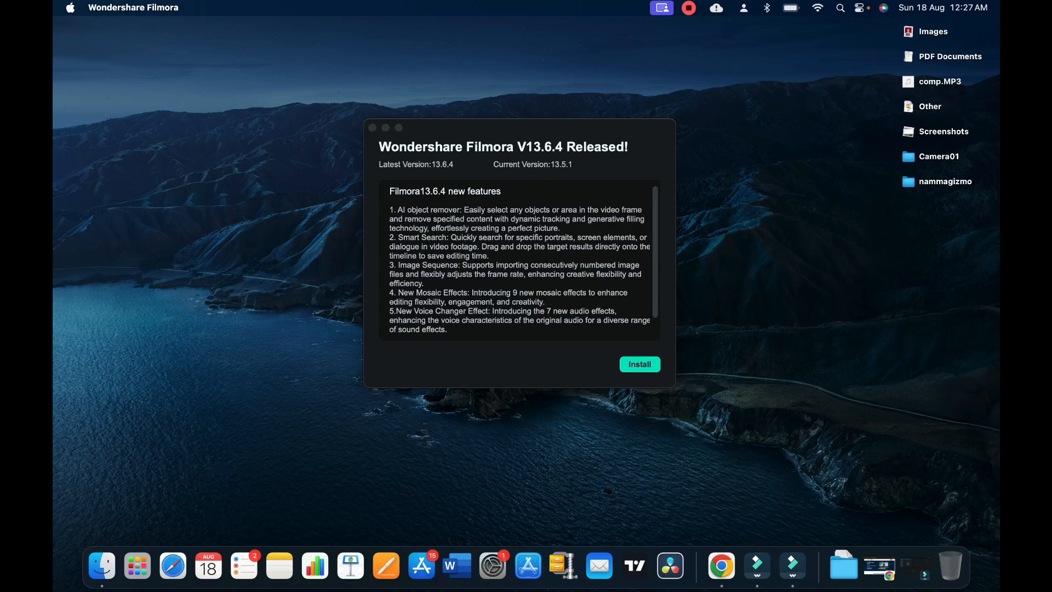
Read through the Filmora V13.6.4 release notes and install the update
left_click_drag(655, 252, 654, 269)
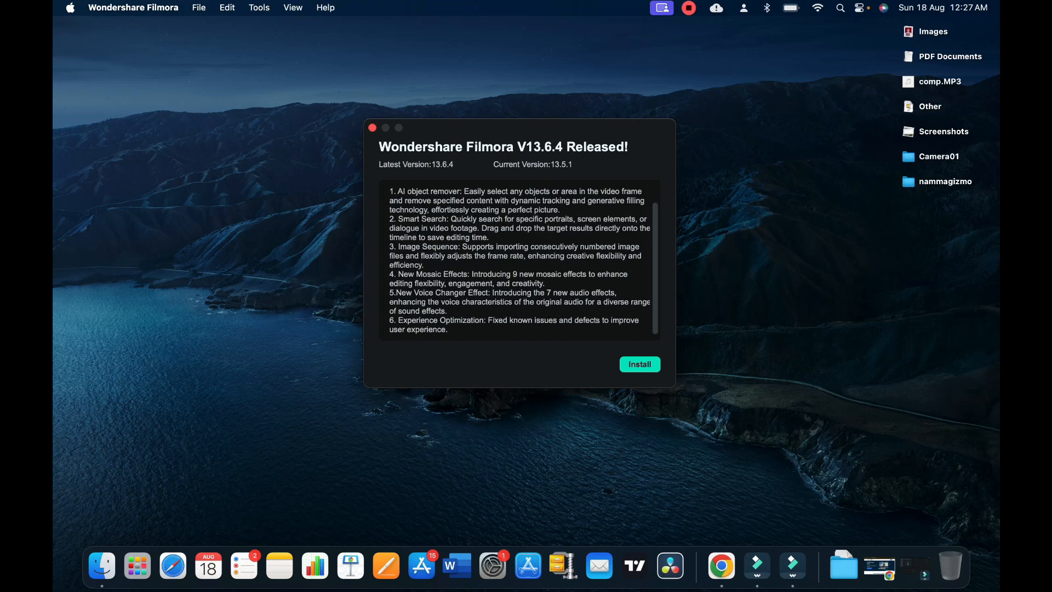
left_click(639, 365)
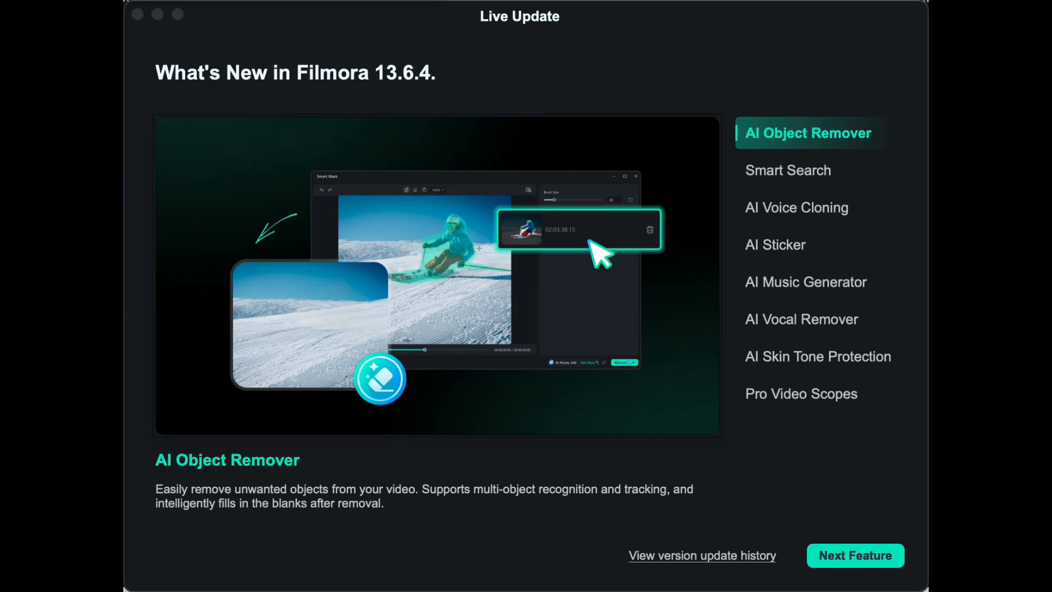
View the descriptions of the new Smart Search, AI Voice Cloning and AI Sticker features
left_click(790, 170)
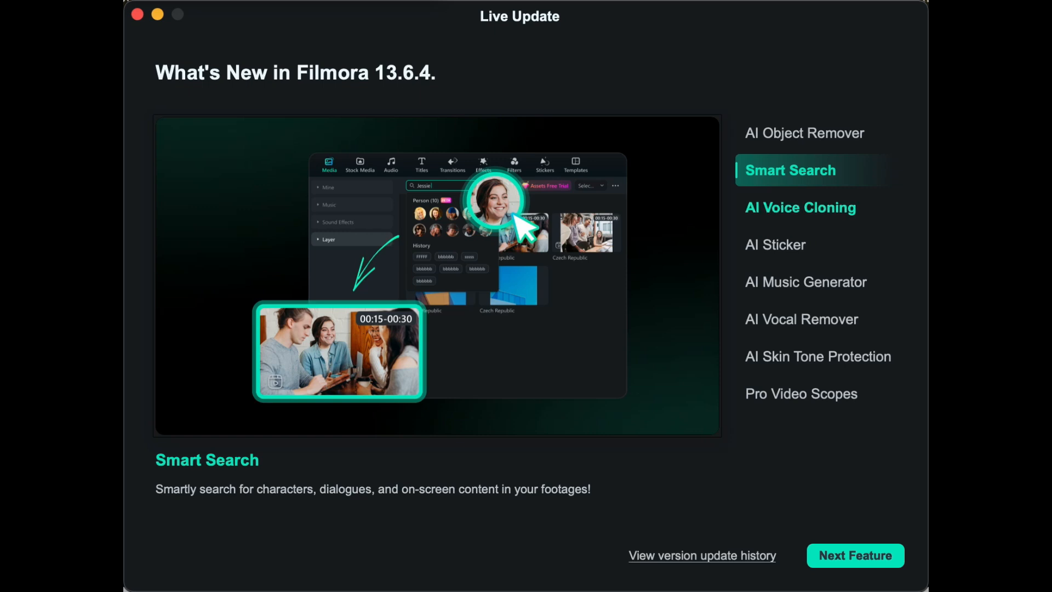
left_click(800, 208)
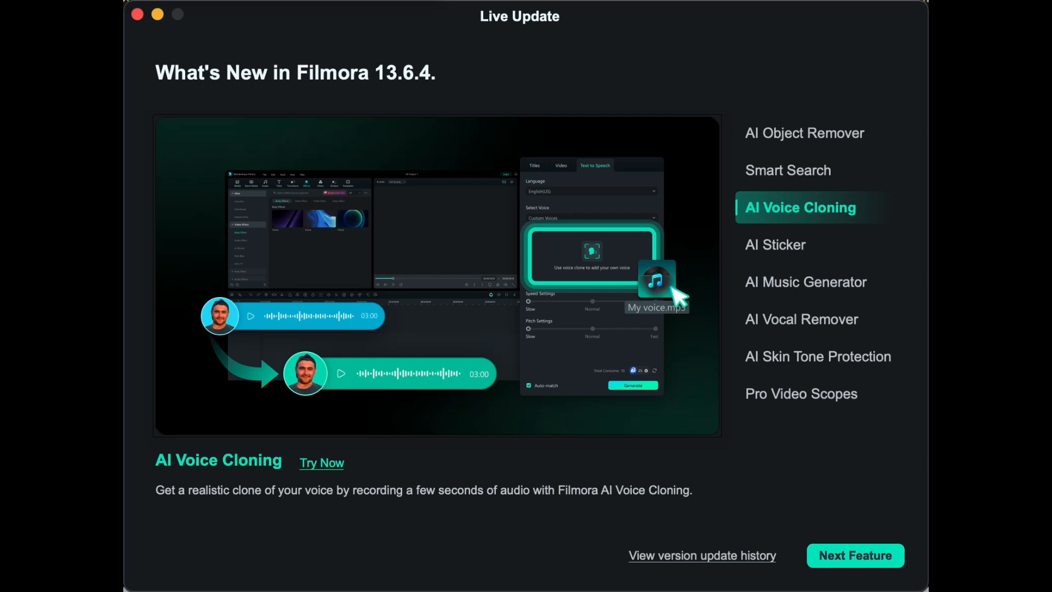
left_click(777, 244)
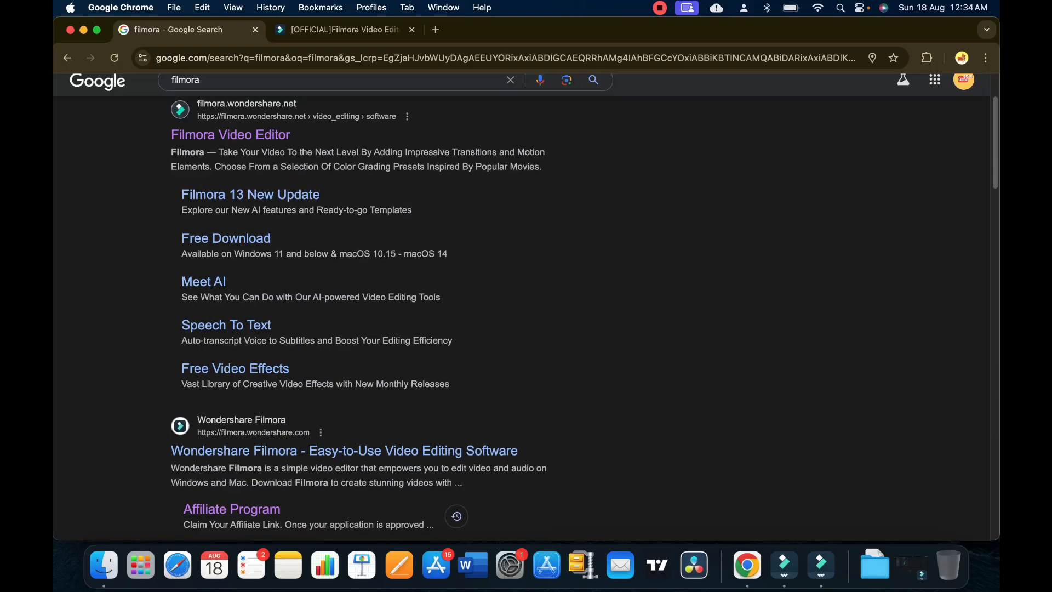
Switch from the Google results to the Filmora product page and look through its features down to the final download section
scroll(521, 306, "up", 1)
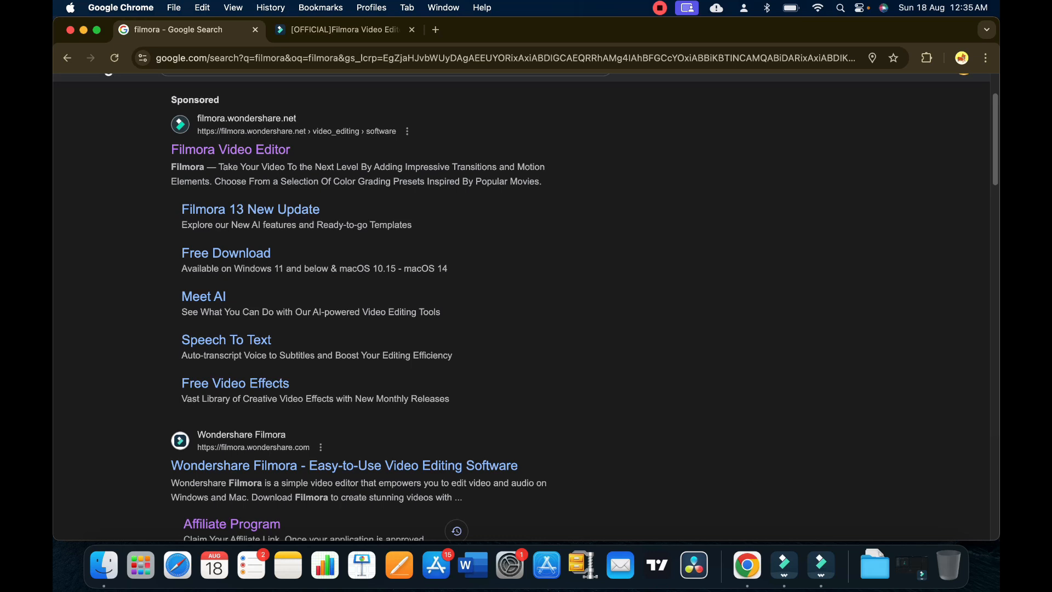
key("ctrl+Tab")
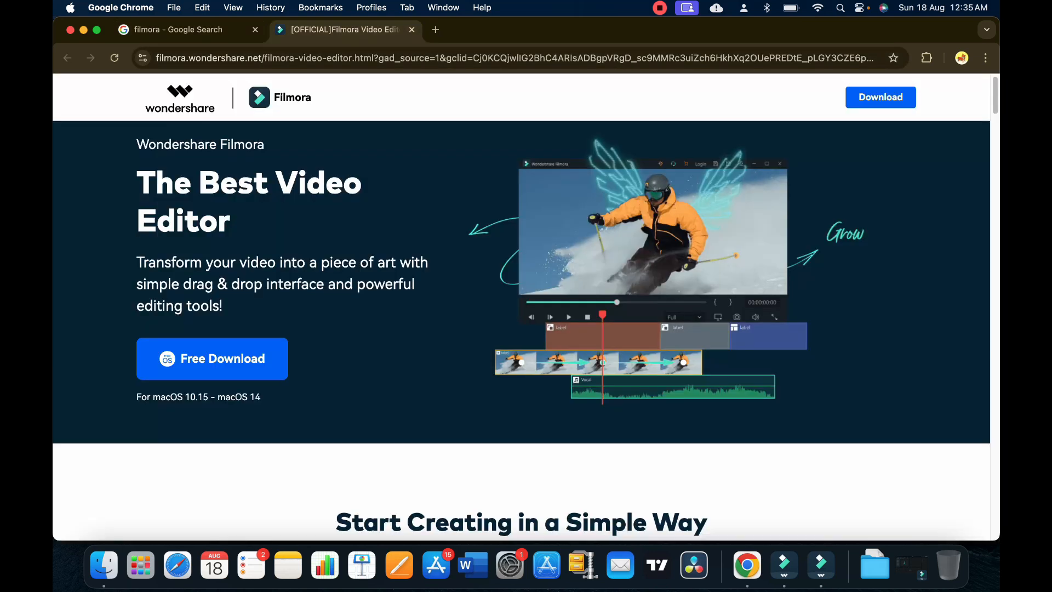
scroll(522, 329, "down", 6)
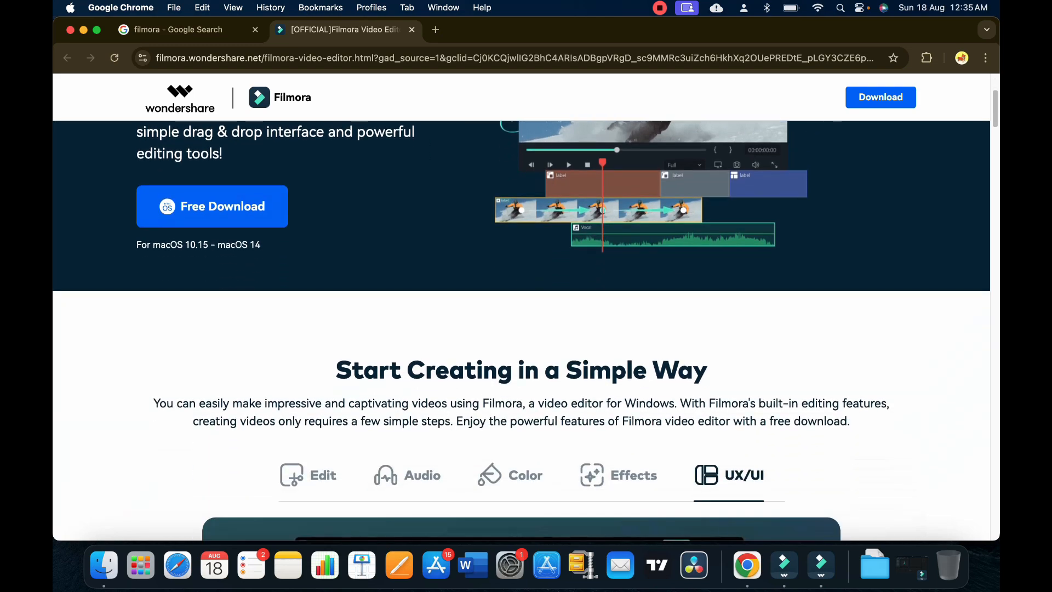
scroll(521, 329, "down", 10)
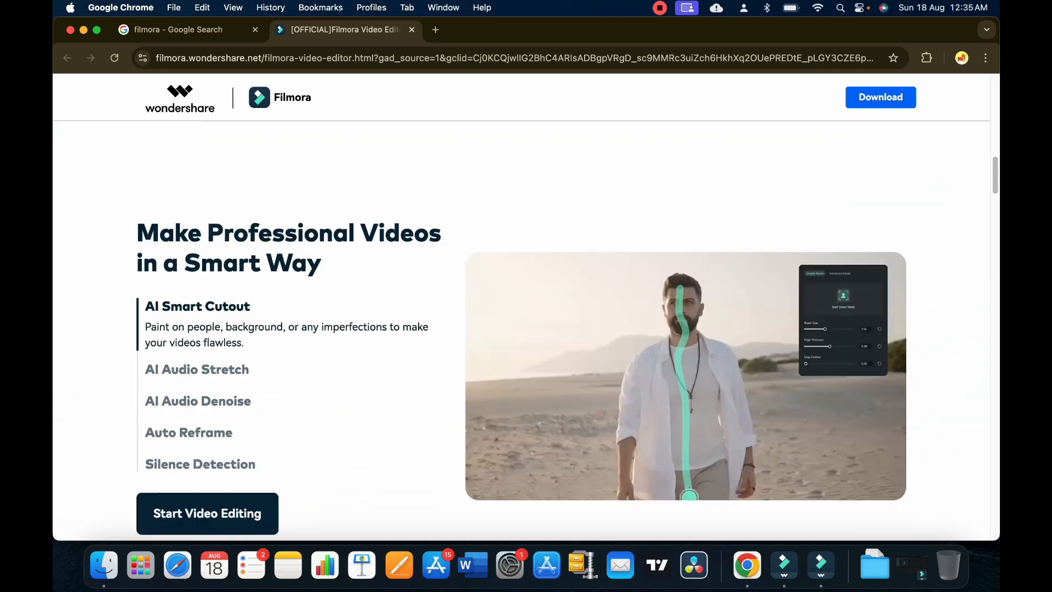
scroll(207, 317, "down", 1)
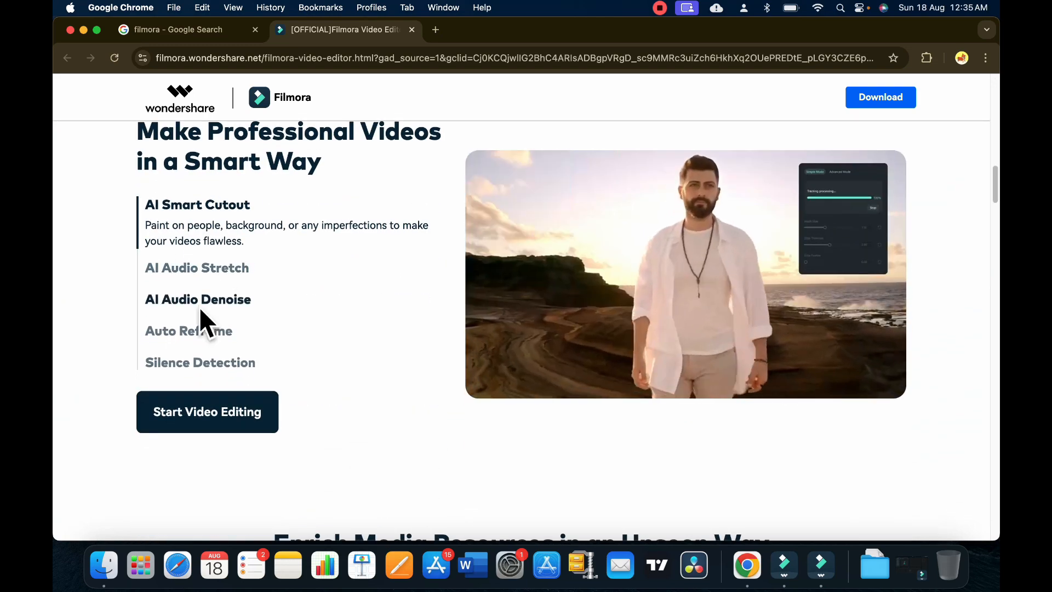
scroll(521, 329, "down", 15)
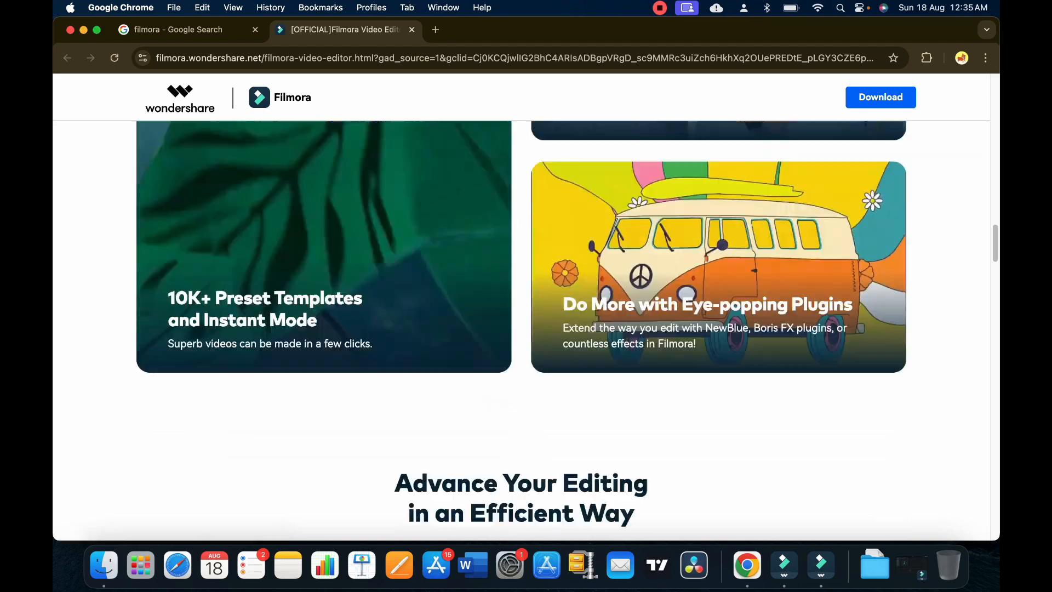
scroll(521, 328, "down", 15)
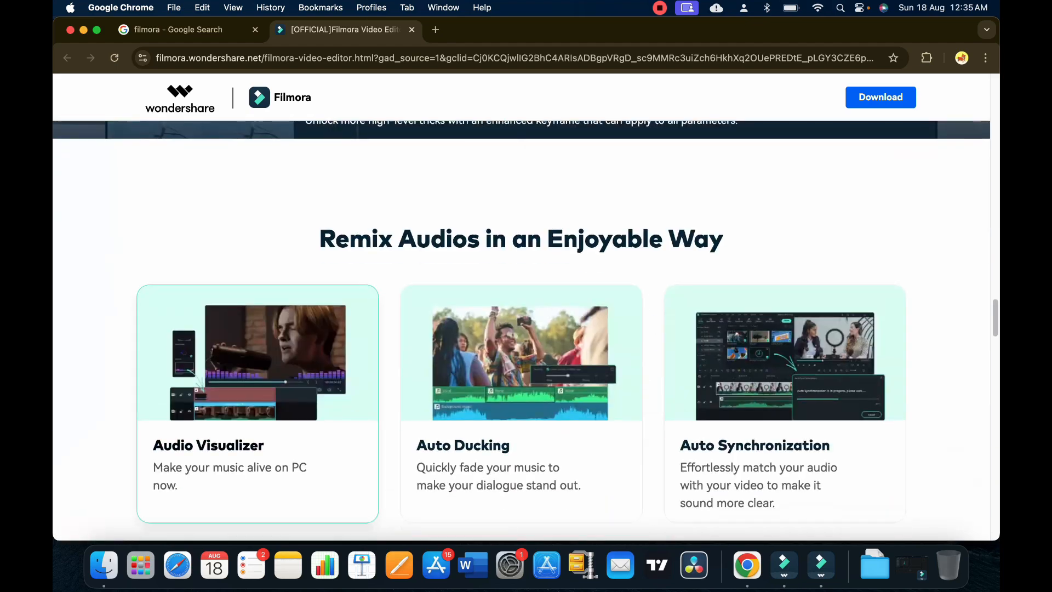
scroll(252, 290, "down", 10)
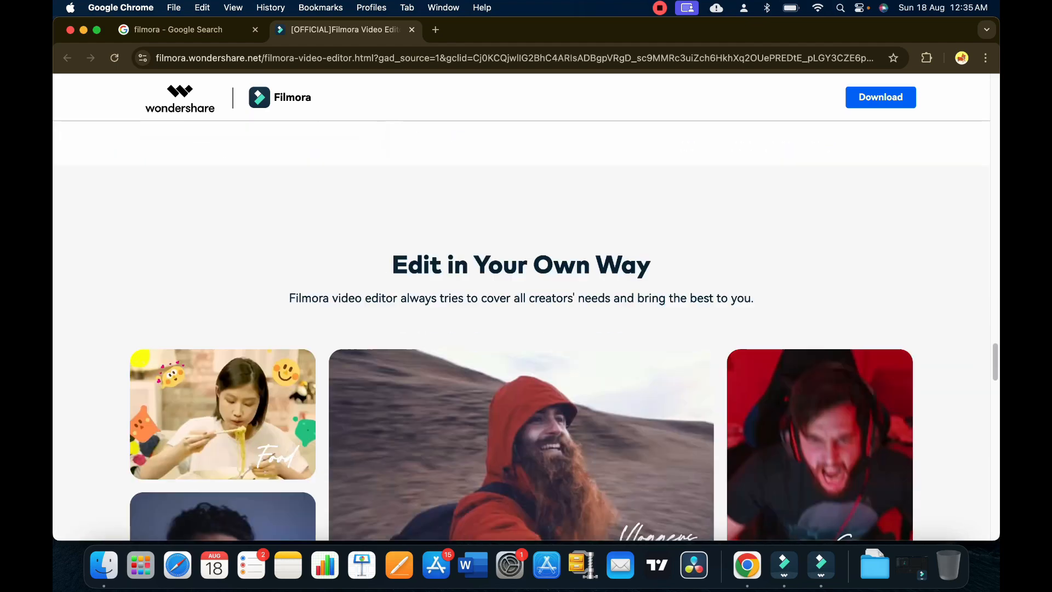
scroll(252, 287, "down", 15)
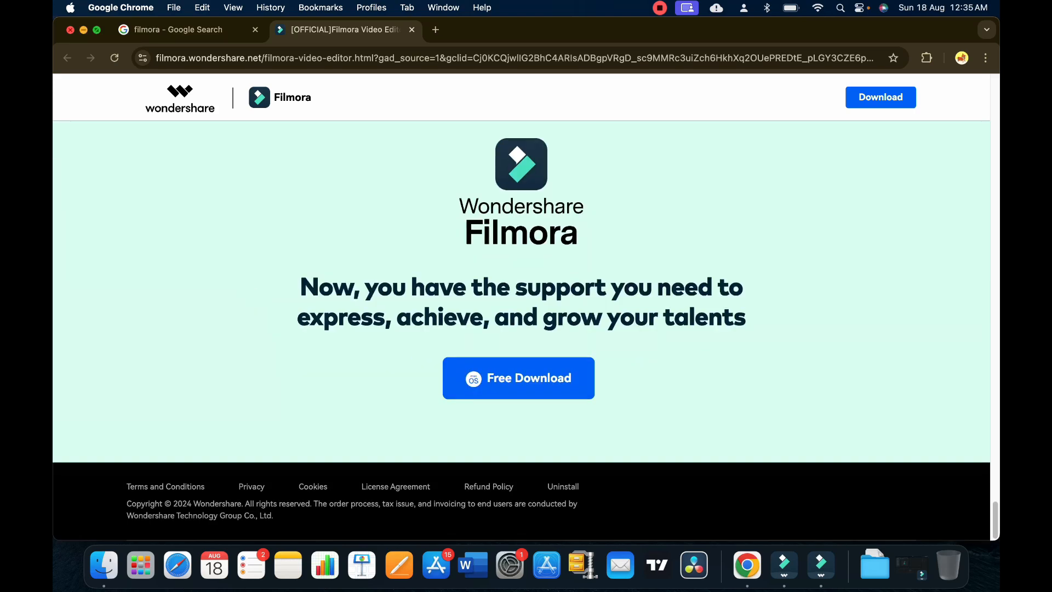
Minimize the browser window and launch Wondershare Filmora Mac through a system search for filmora
key("super+m")
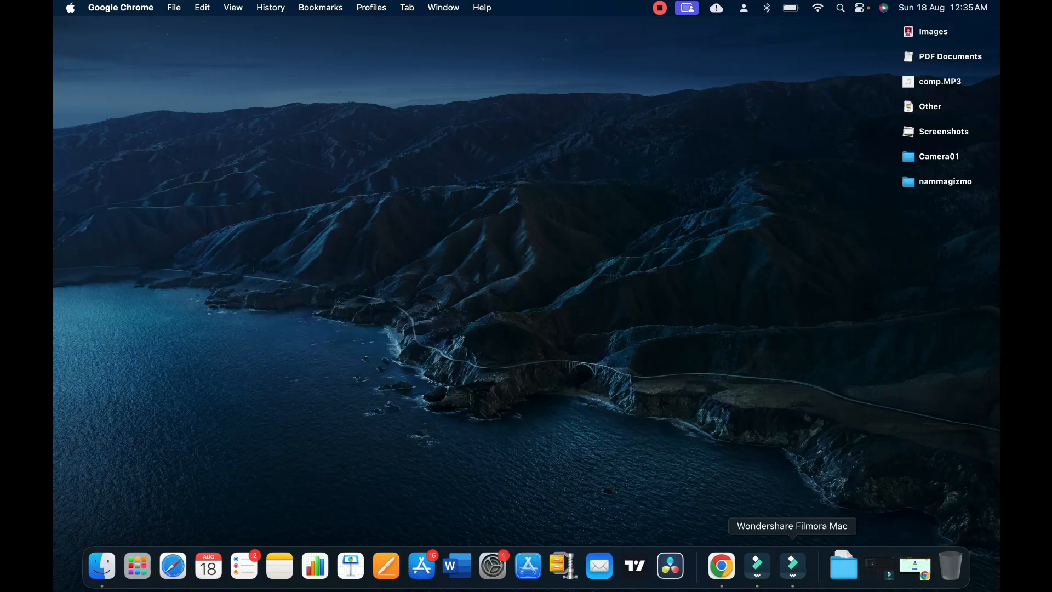
key("super+space")
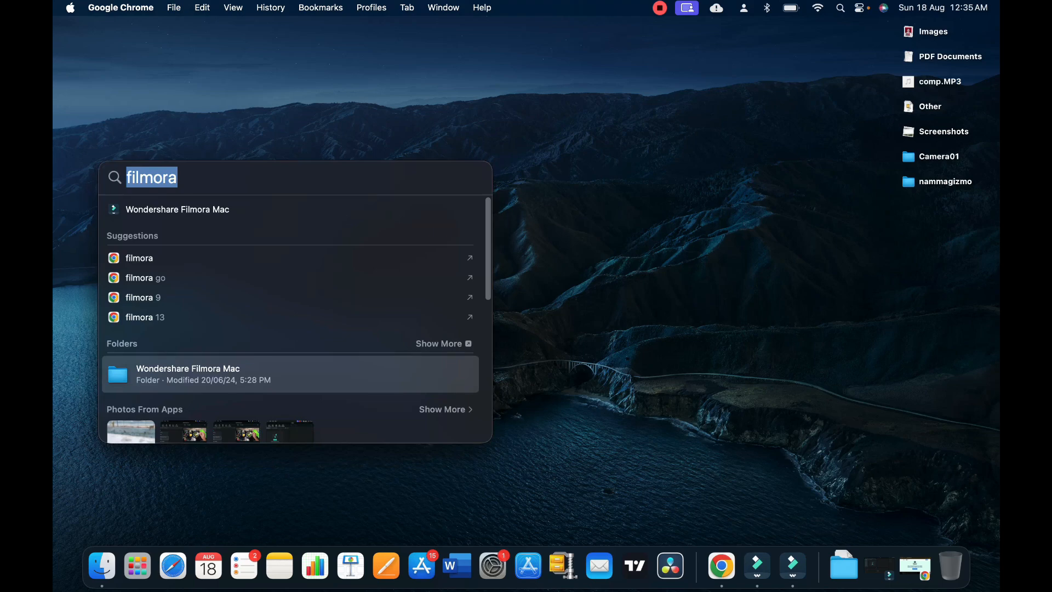
key("Return")
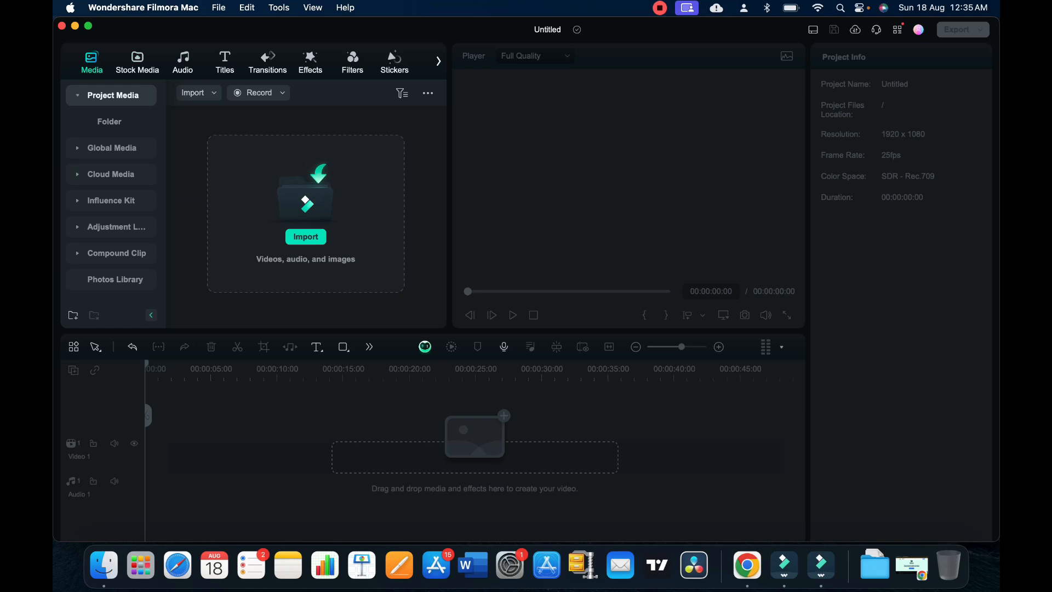
Check the installed Filmora version in its About information and close the window
left_click(143, 7)
left_click(140, 26)
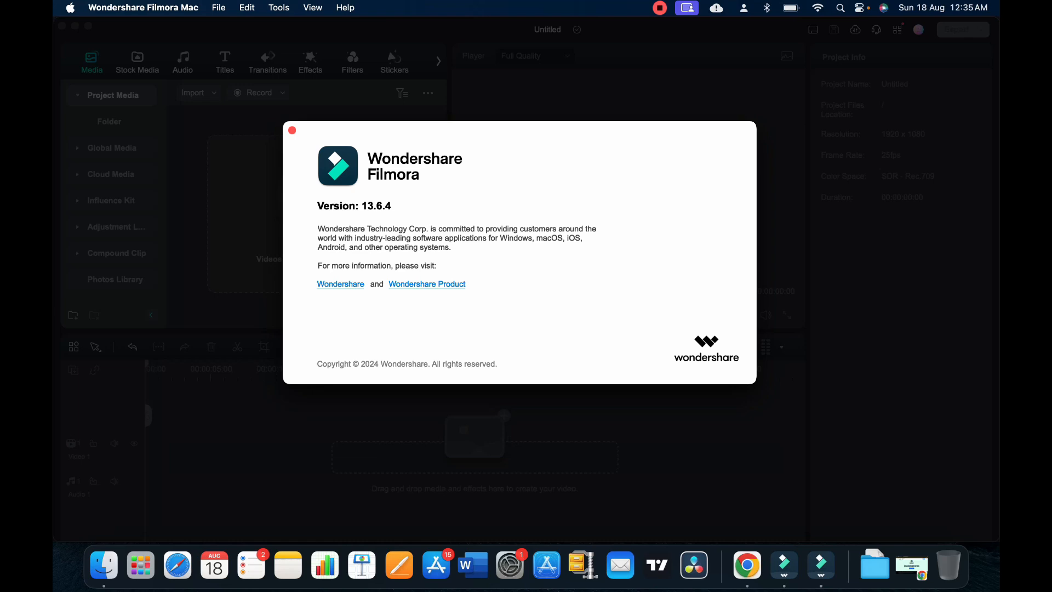
left_click(292, 131)
left_click(219, 8)
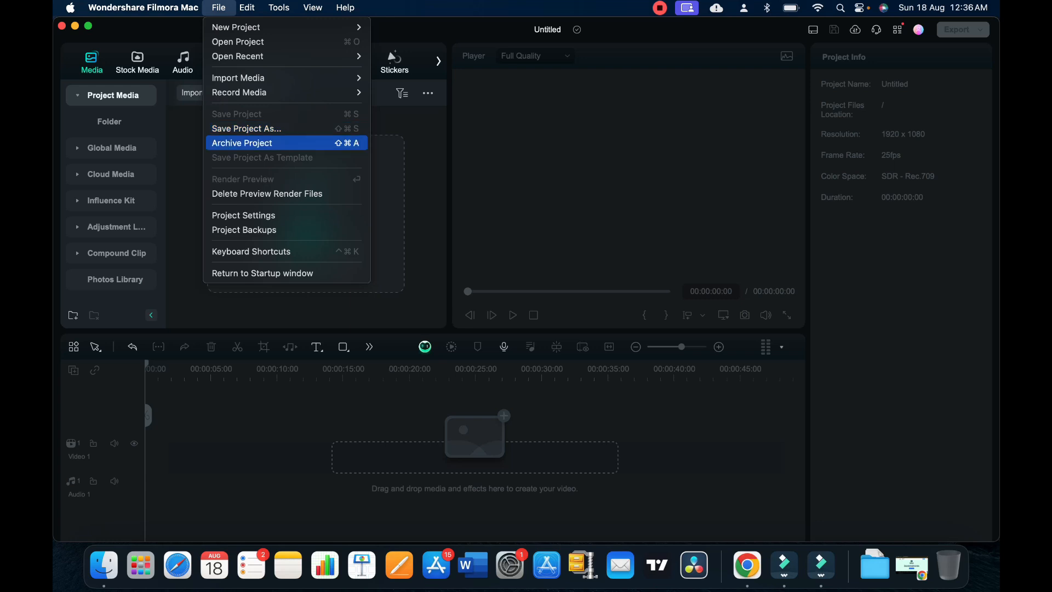
mouse_move(247, 8)
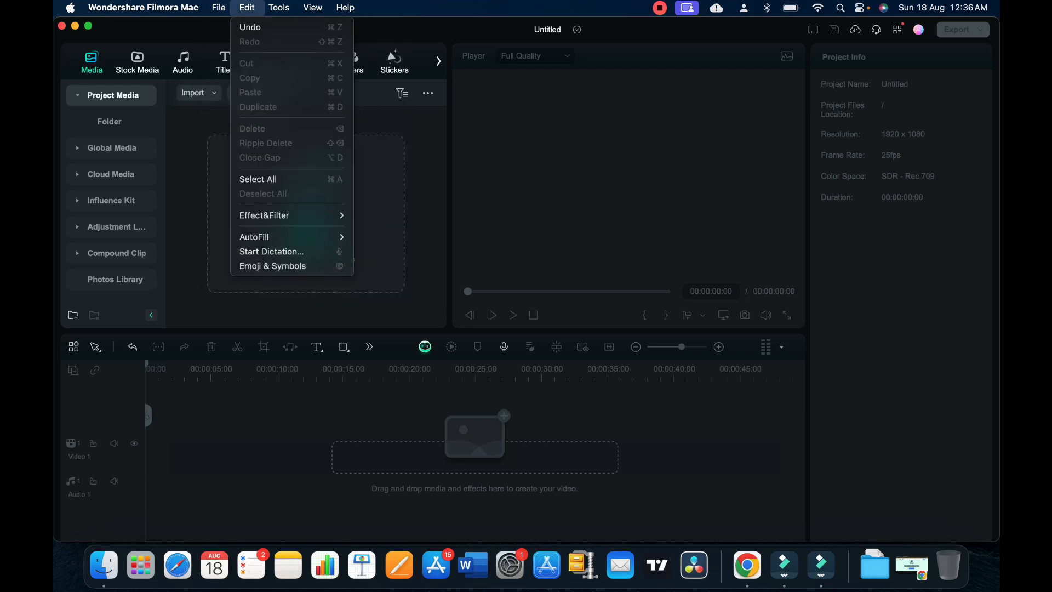
mouse_move(279, 8)
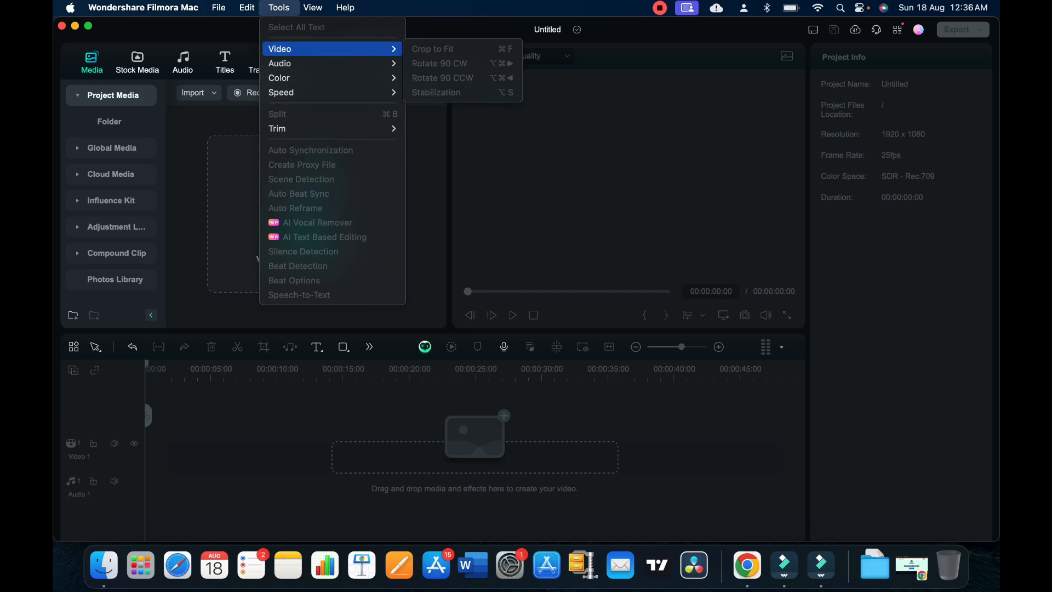
mouse_move(307, 63)
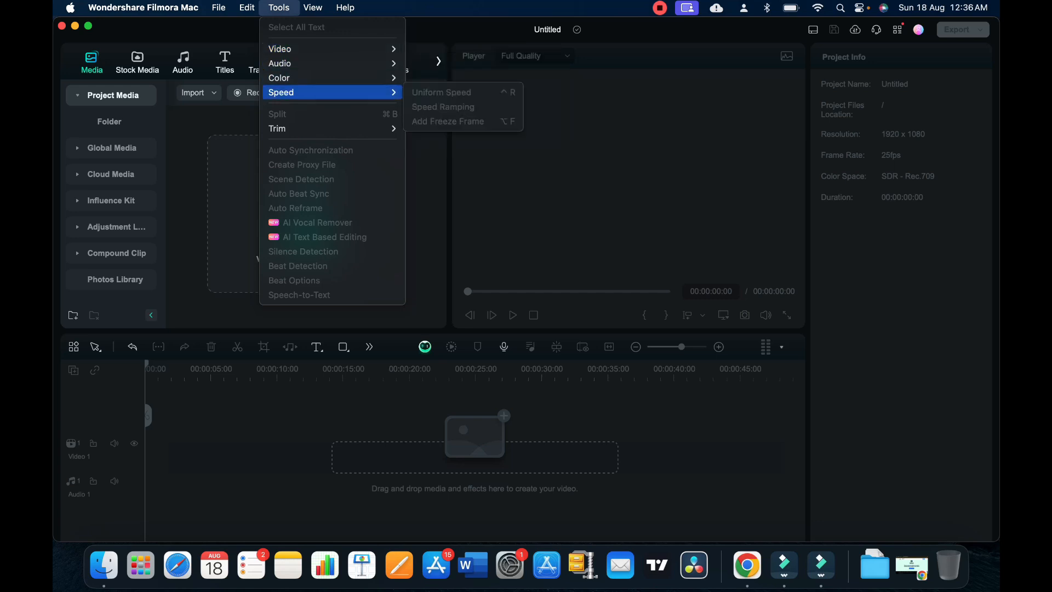
mouse_move(313, 8)
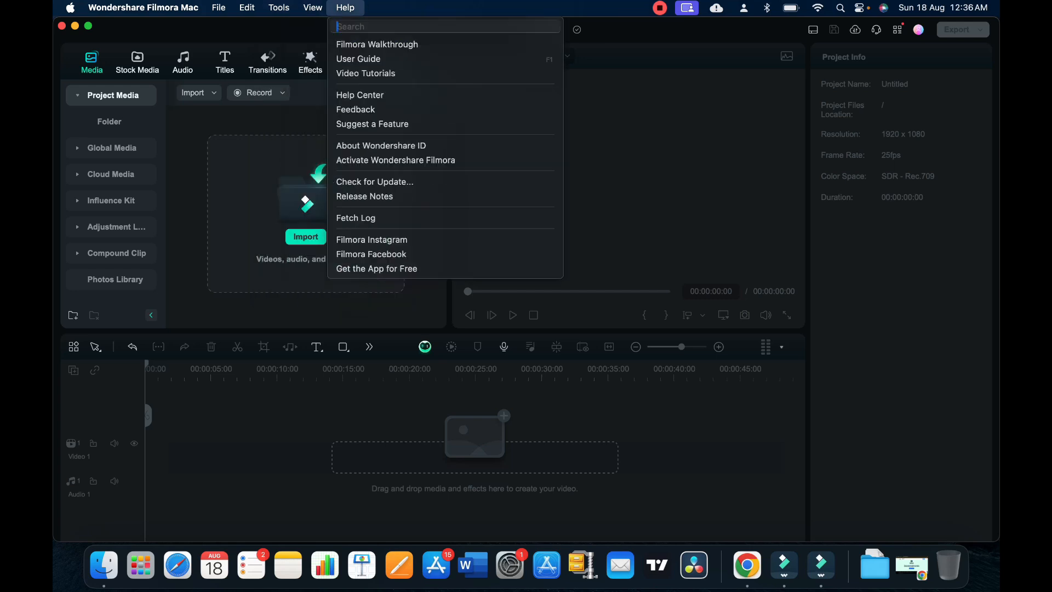
left_click(345, 7)
left_click(345, 7)
key("Down")
key("Escape")
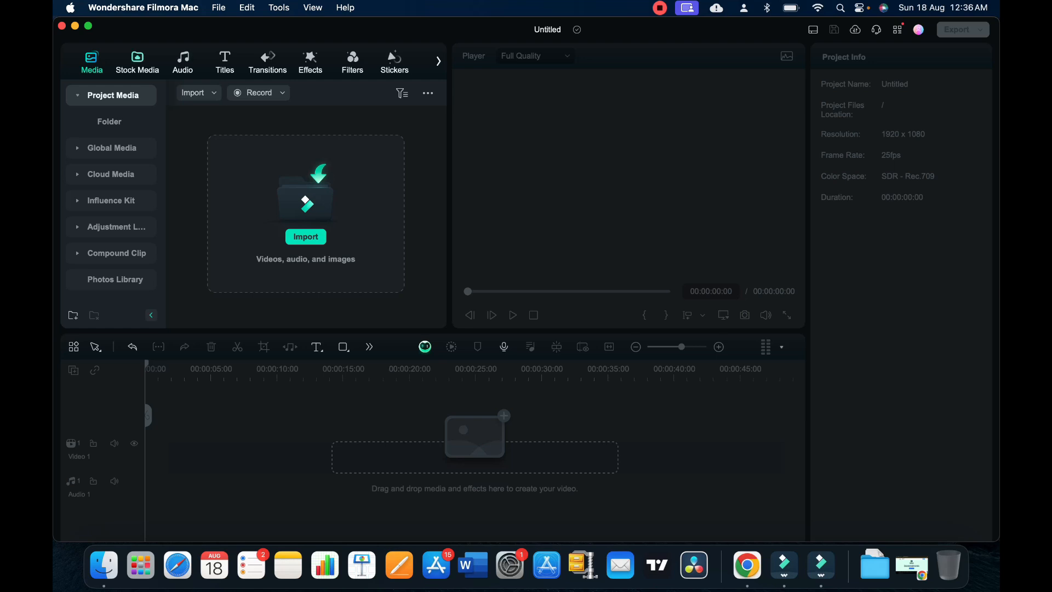
Look through the trending stock media, the audio library with its AI Music tool, the titles and the transitions
left_click(138, 62)
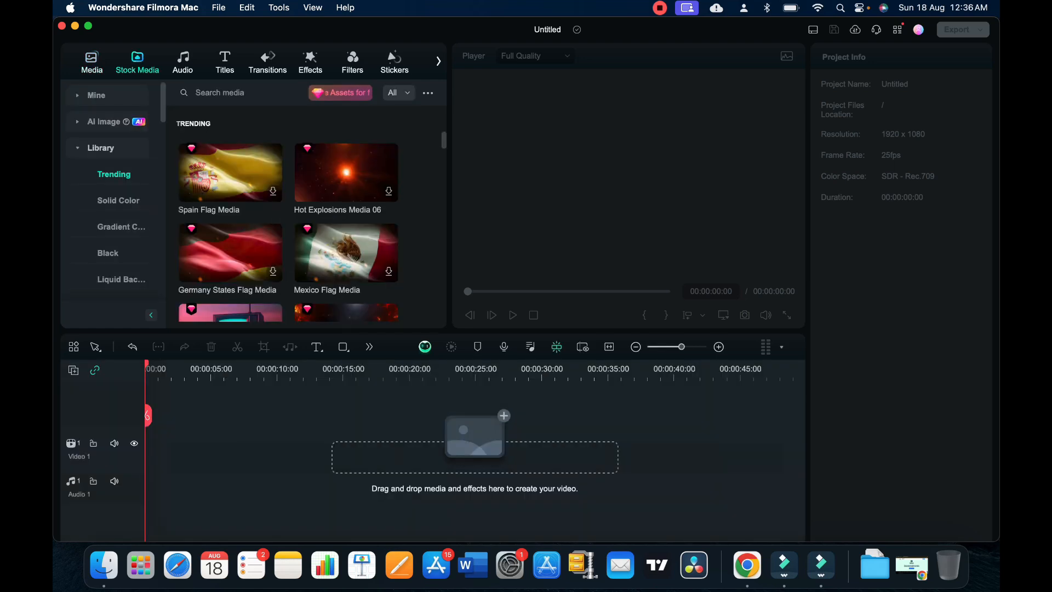
scroll(287, 219, "down", 10)
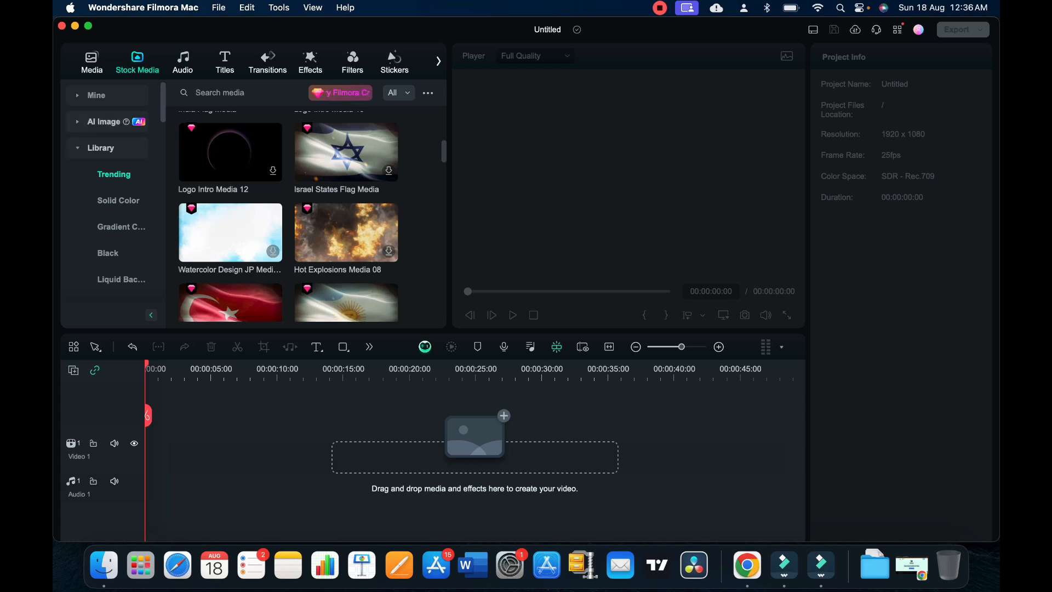
left_click(183, 62)
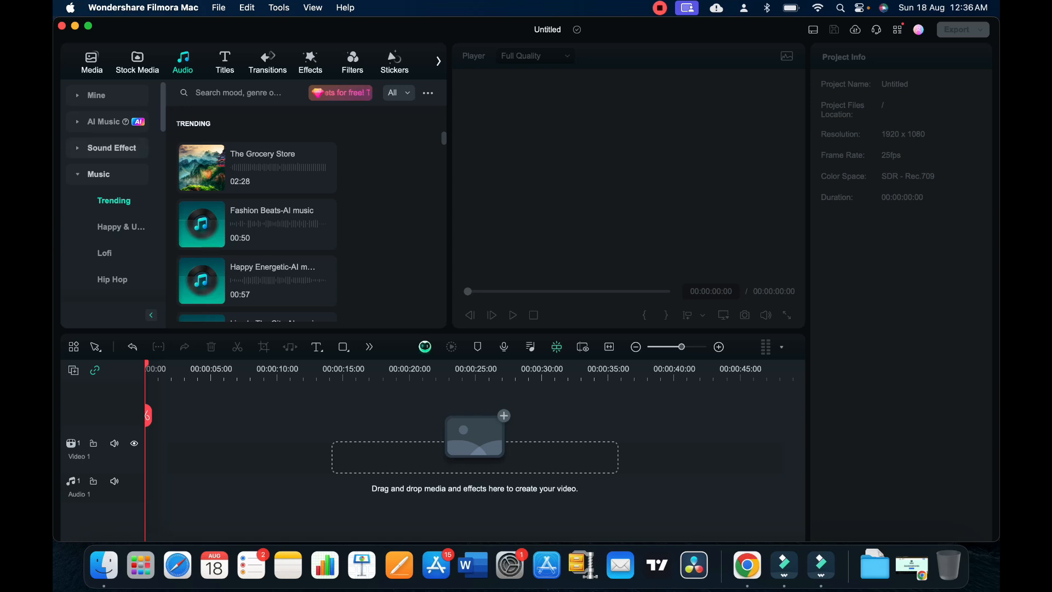
left_click(104, 122)
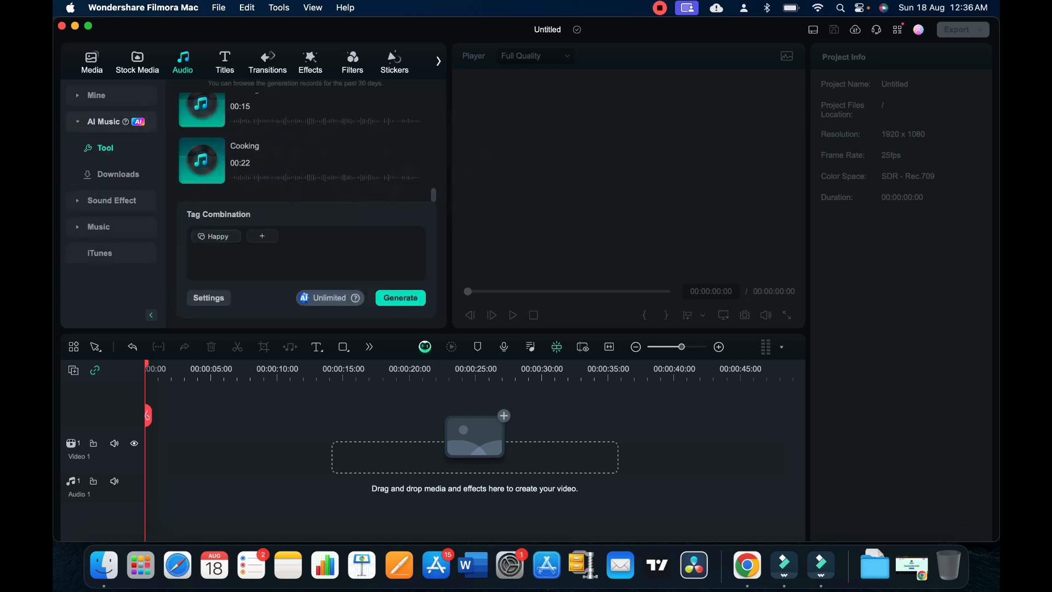
left_click(225, 62)
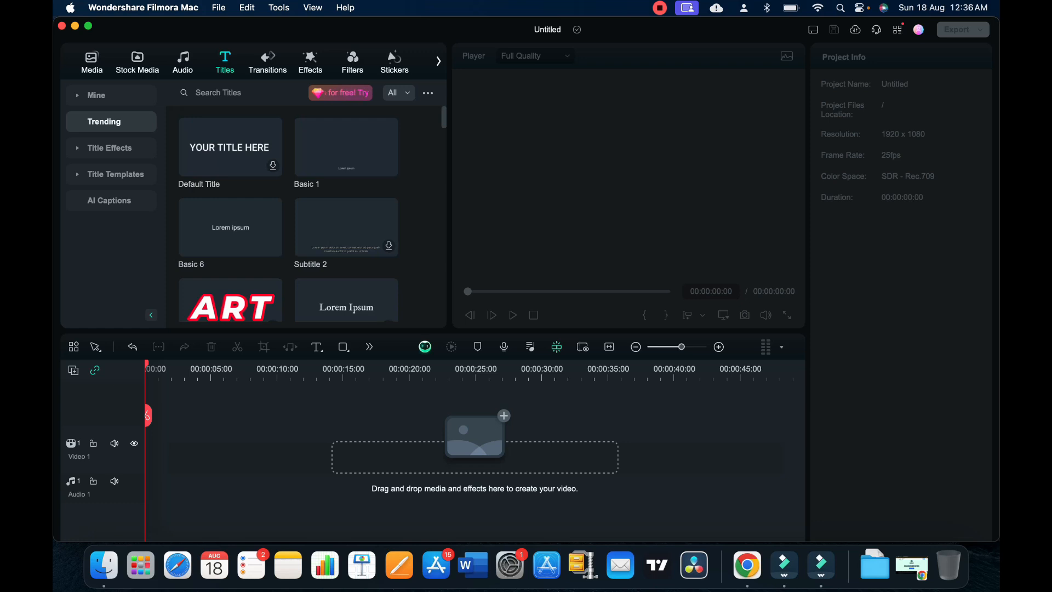
left_click(268, 61)
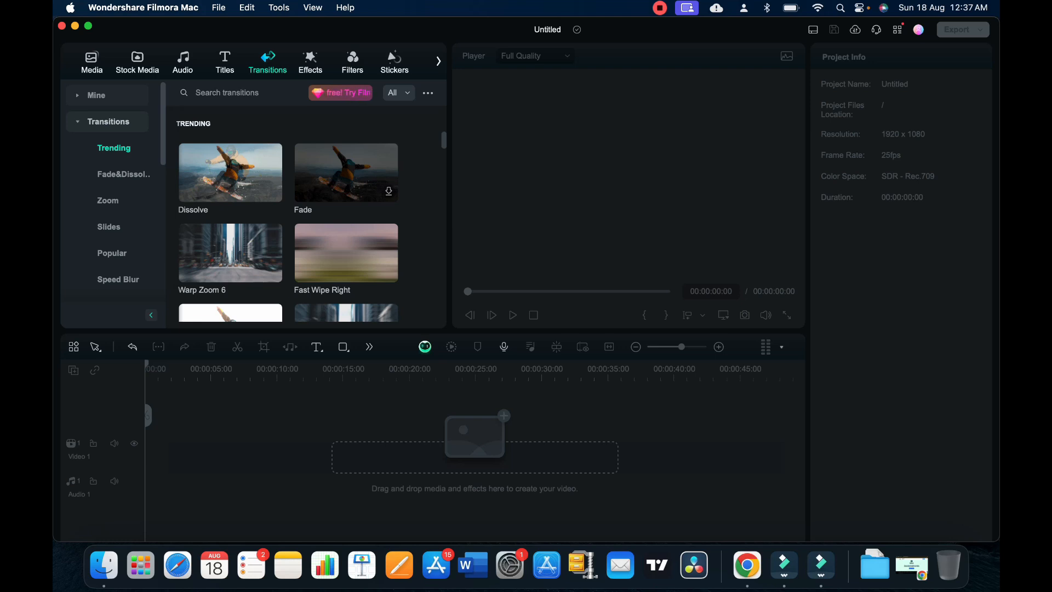
Browse the trending video effects and preview Auto Enhance and Luma Sharp
left_click(310, 61)
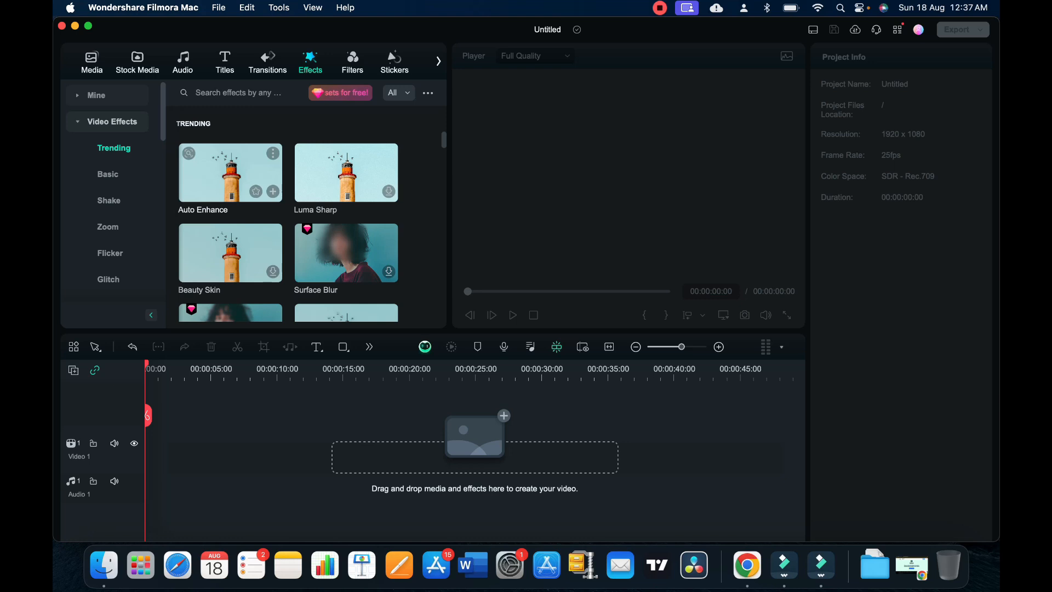
scroll(287, 219, "down", 5)
scroll(230, 167, "up", 5)
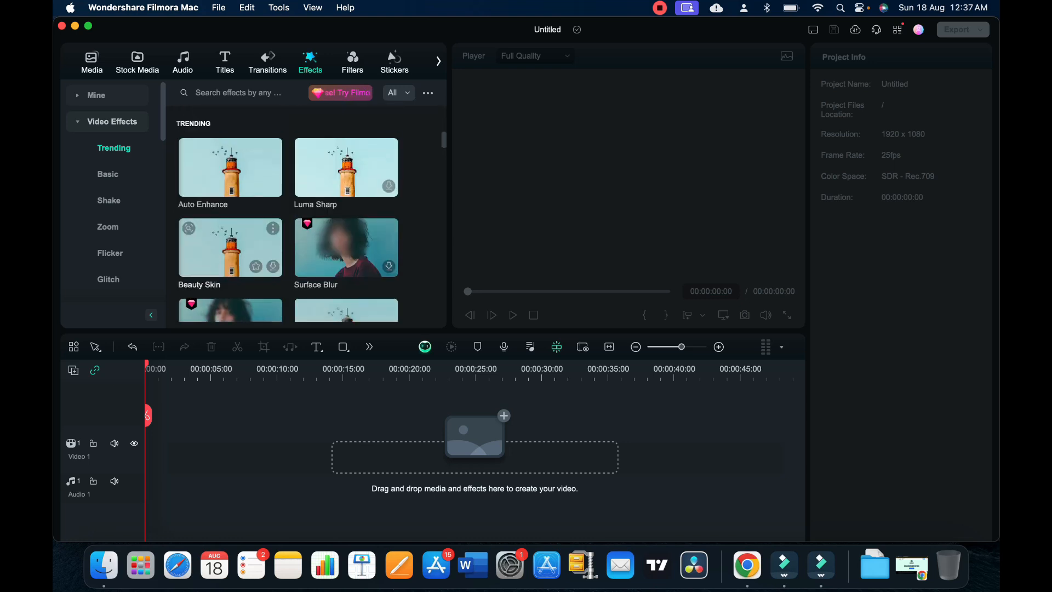
scroll(230, 167, "down", 5)
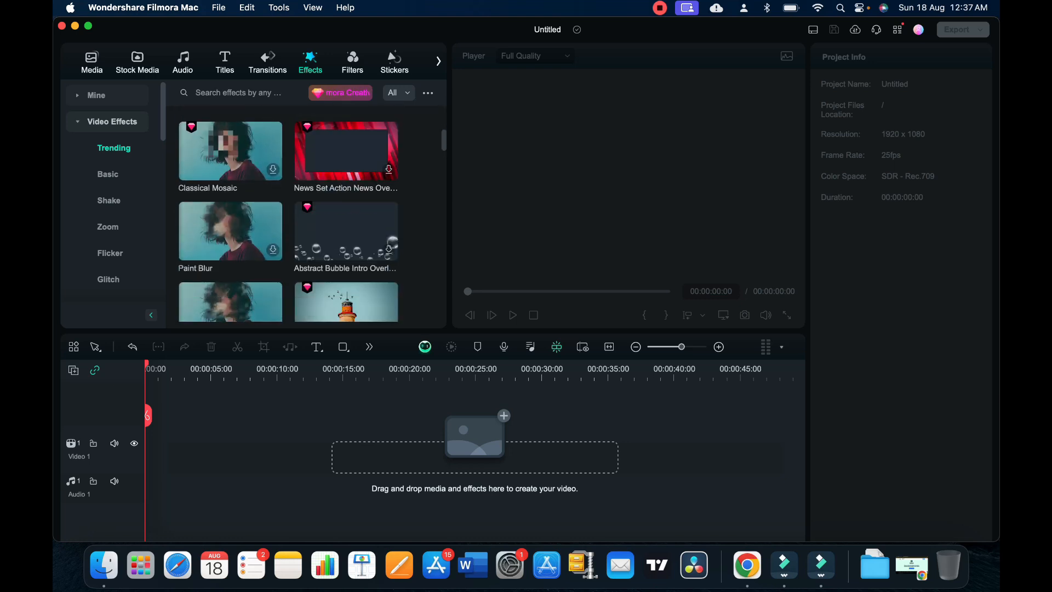
scroll(232, 176, "up", 5)
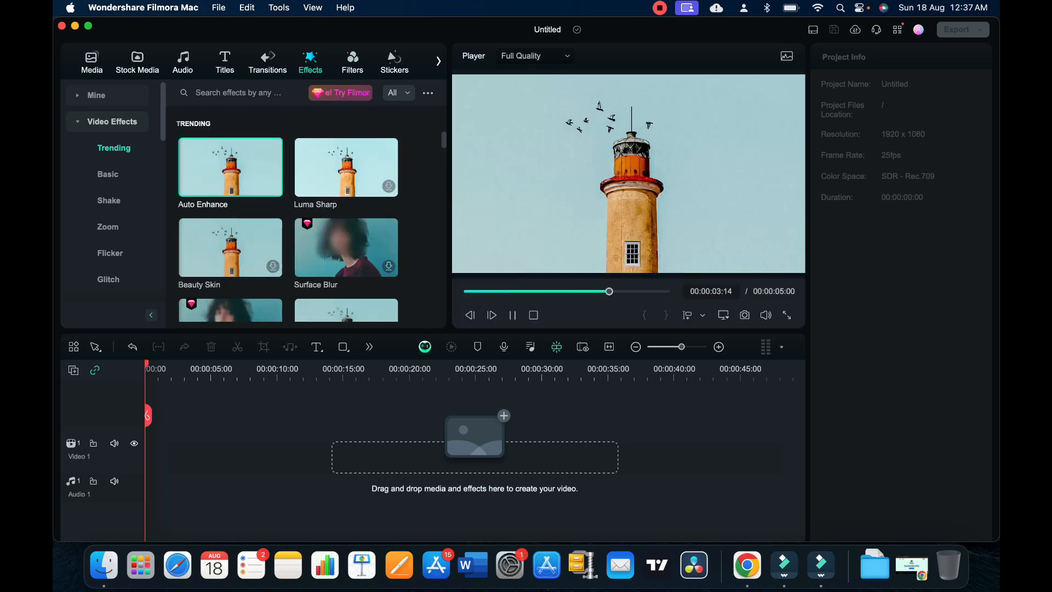
left_click(347, 167)
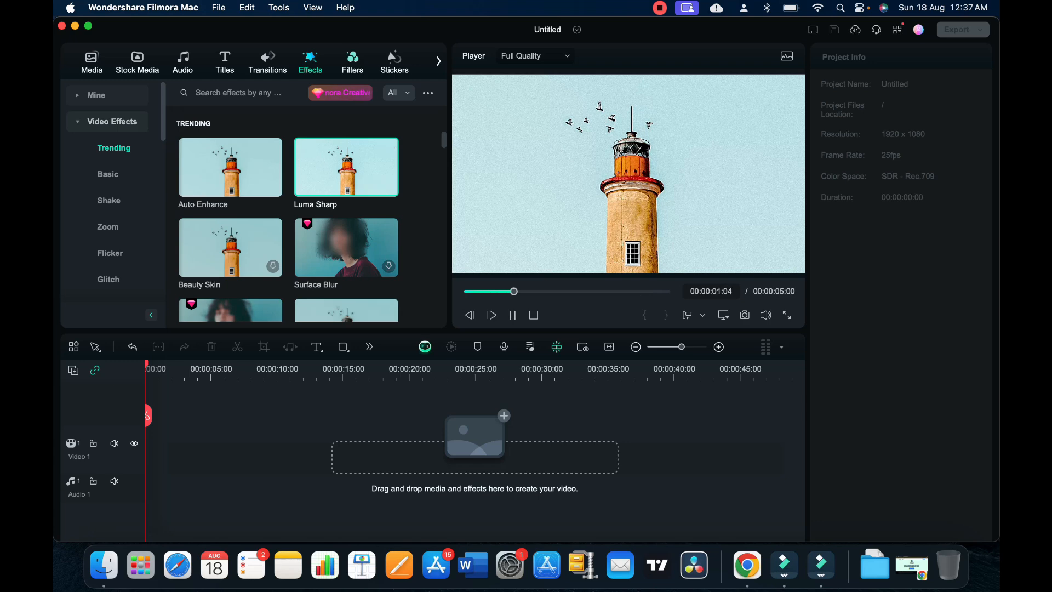
Look through the trending and Social Media stickers, the AI Sticker tool and the trending templates
left_click(359, 69)
left_click(395, 62)
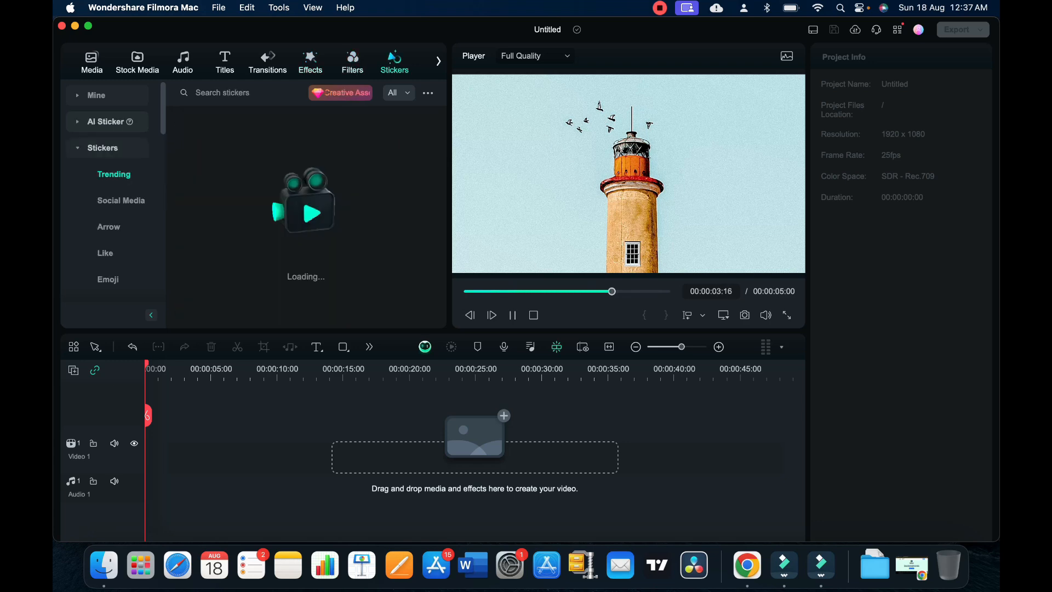
scroll(294, 204, "down", 5)
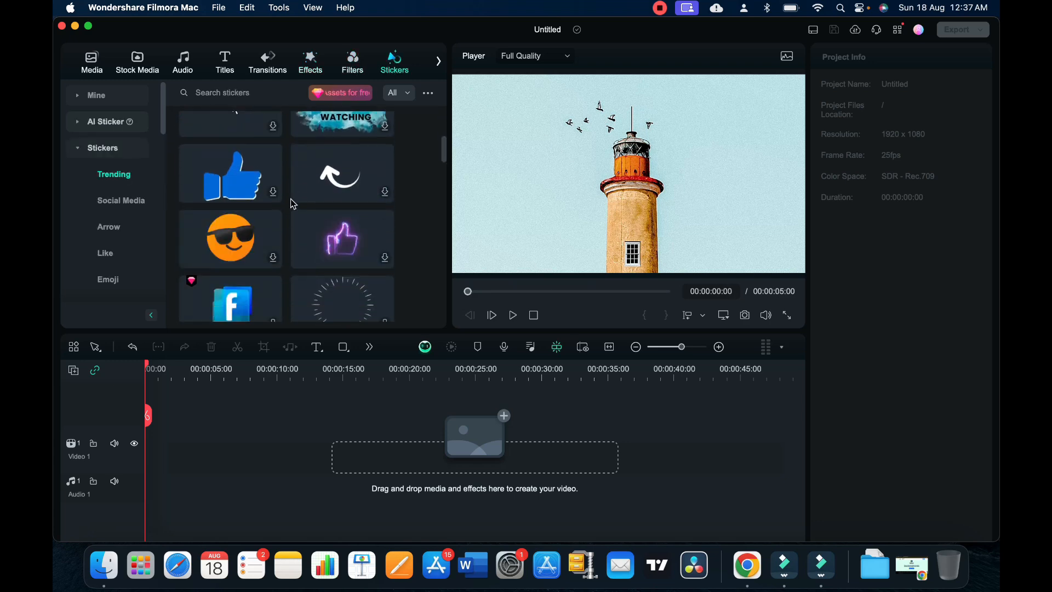
scroll(293, 204, "up", 4)
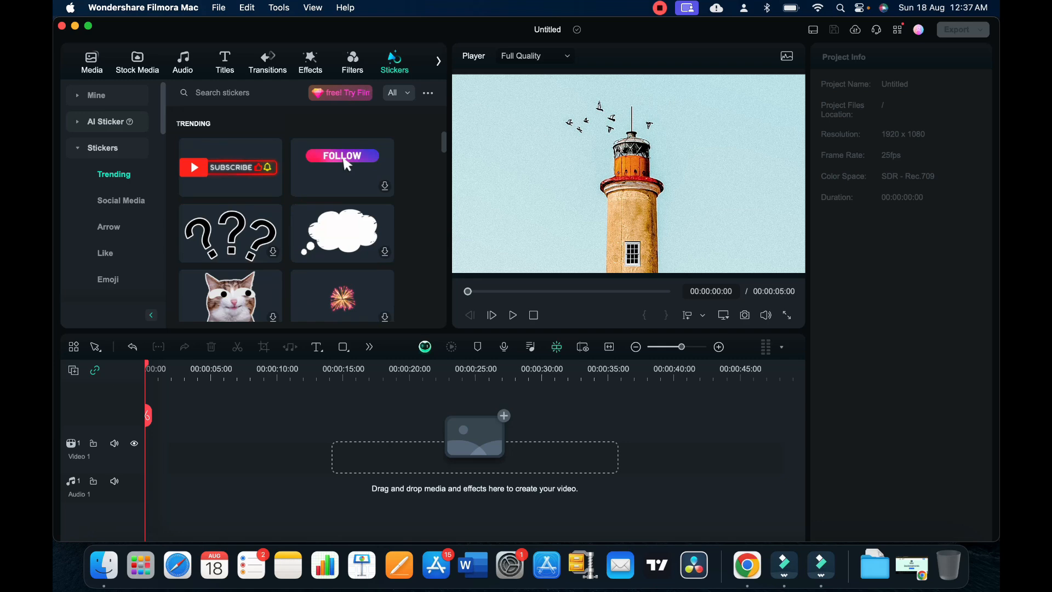
left_click(121, 200)
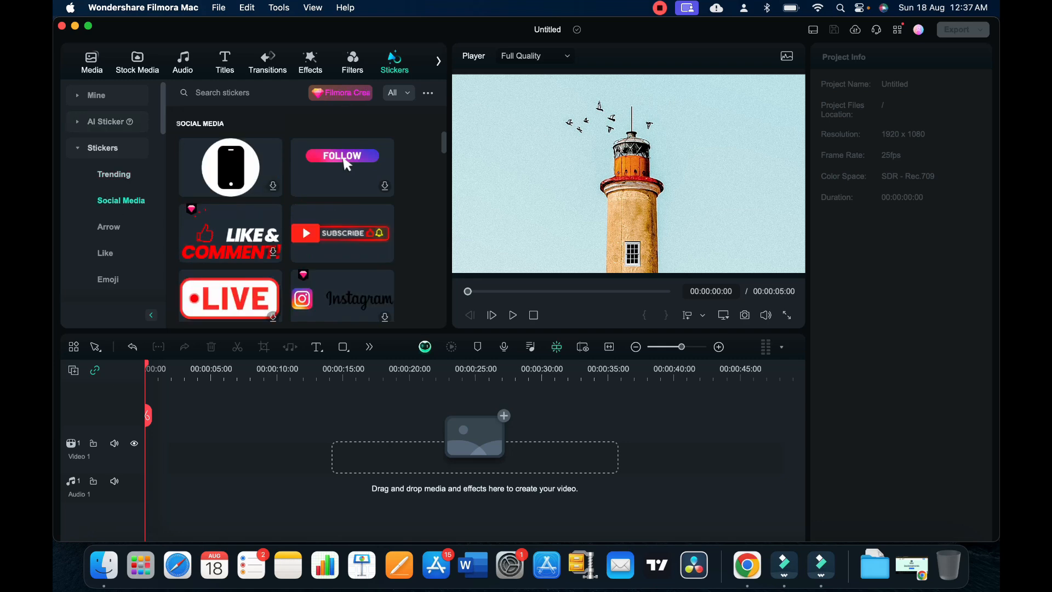
left_click(107, 121)
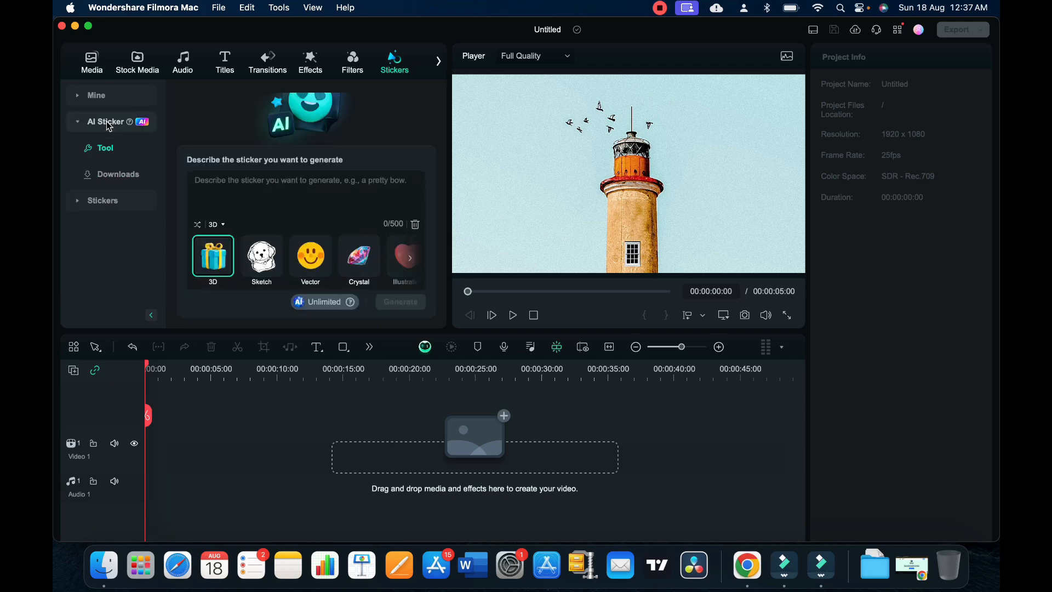
left_click(438, 61)
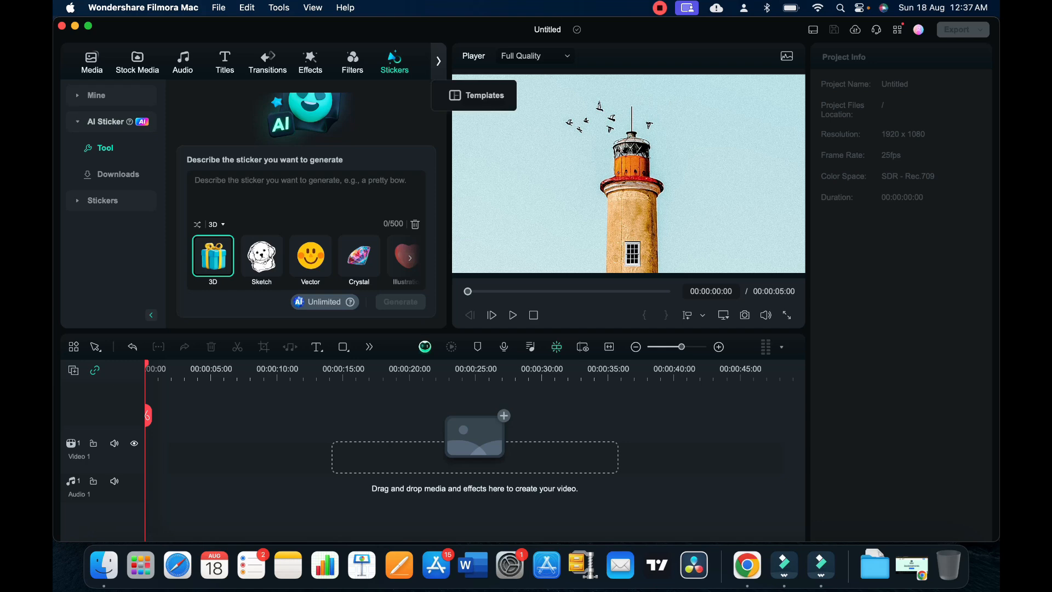
left_click(474, 96)
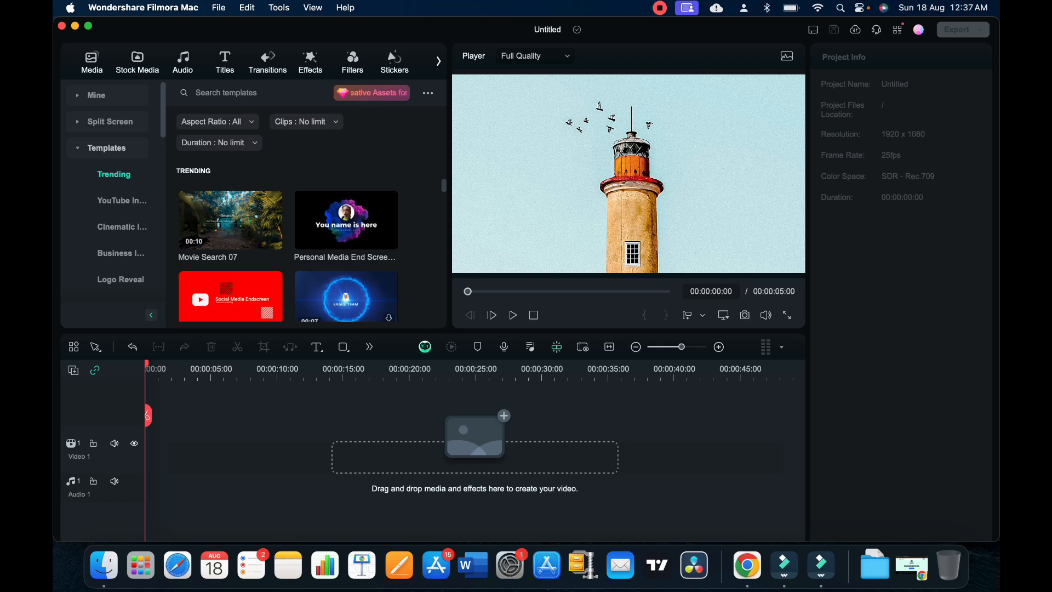
Import the video user guide.mp4 from the Preset Videos folder into the project media
left_click(91, 62)
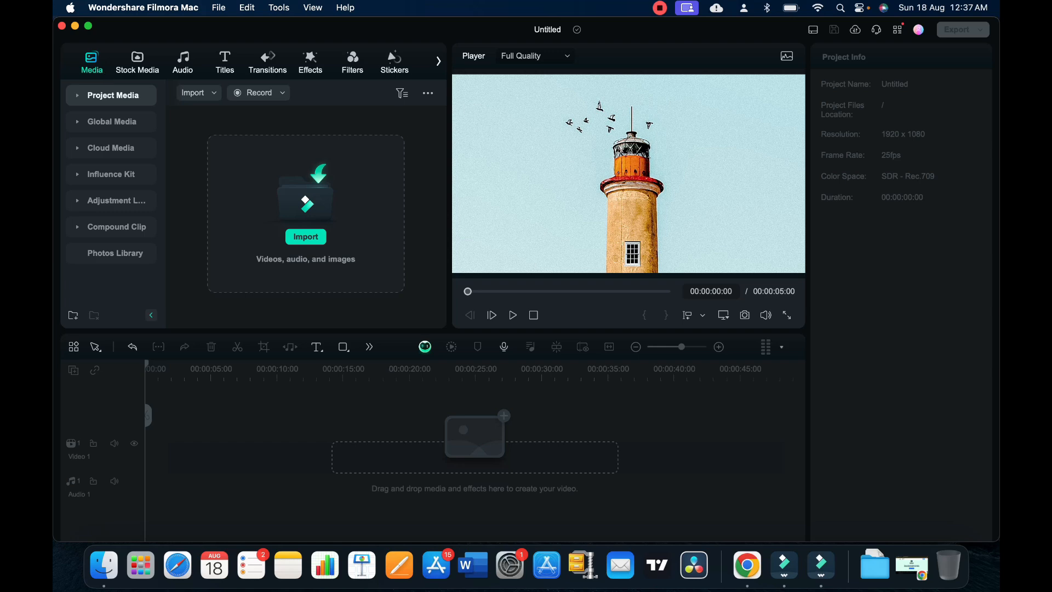
left_click(306, 236)
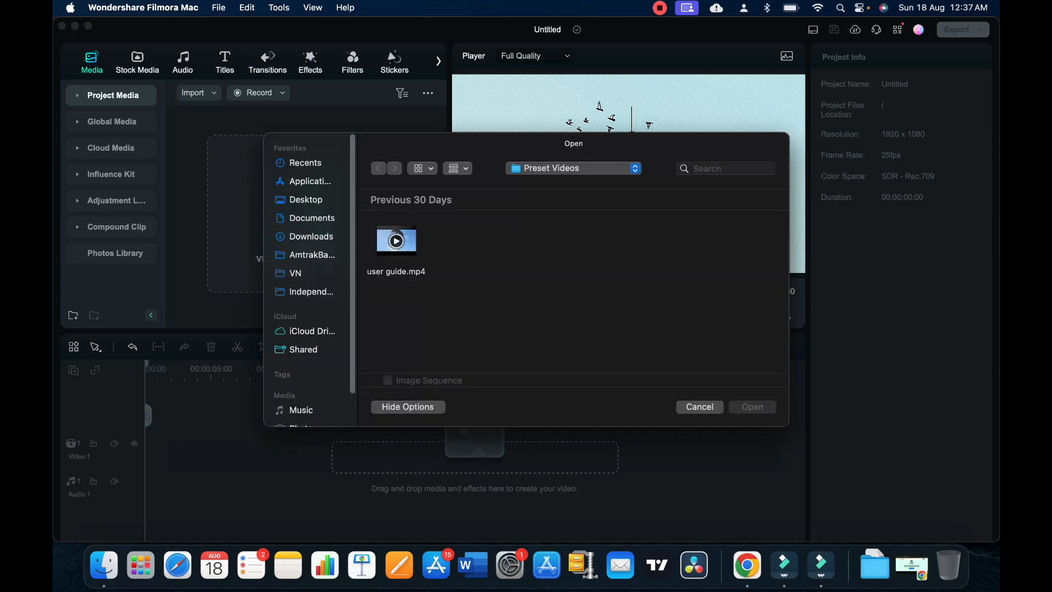
left_click(409, 250)
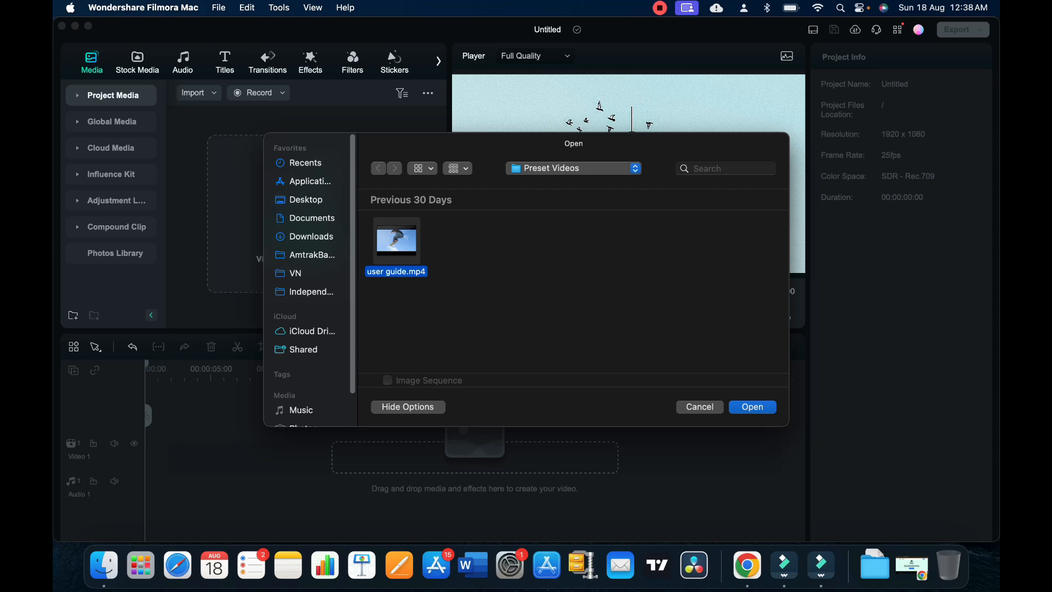
left_click(755, 407)
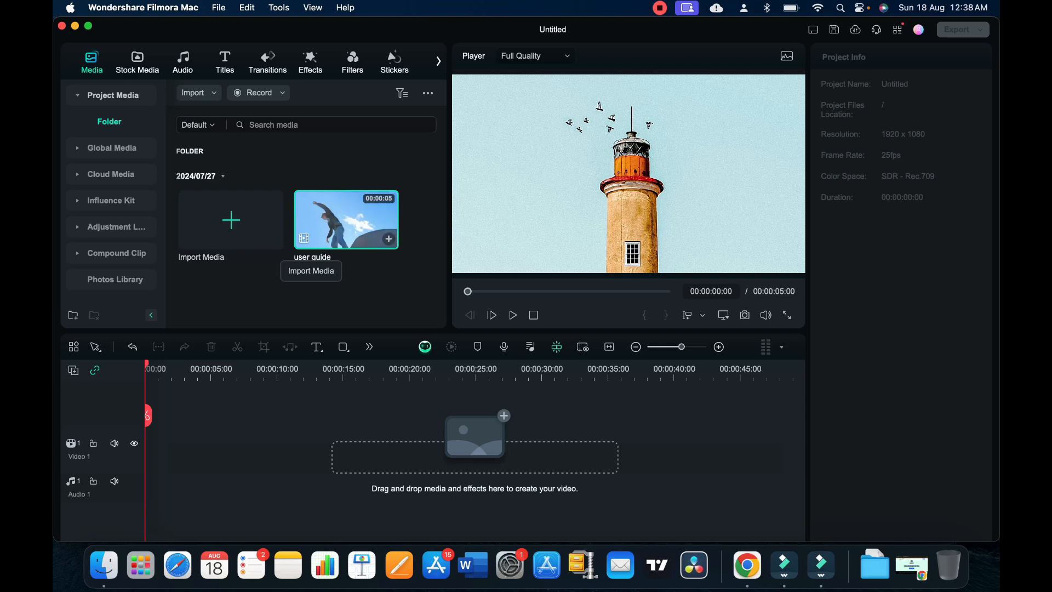
Place the user guide clip twice, back to back, on the Video 1 track from the timeline's start
left_click_drag(344, 229, 178, 449)
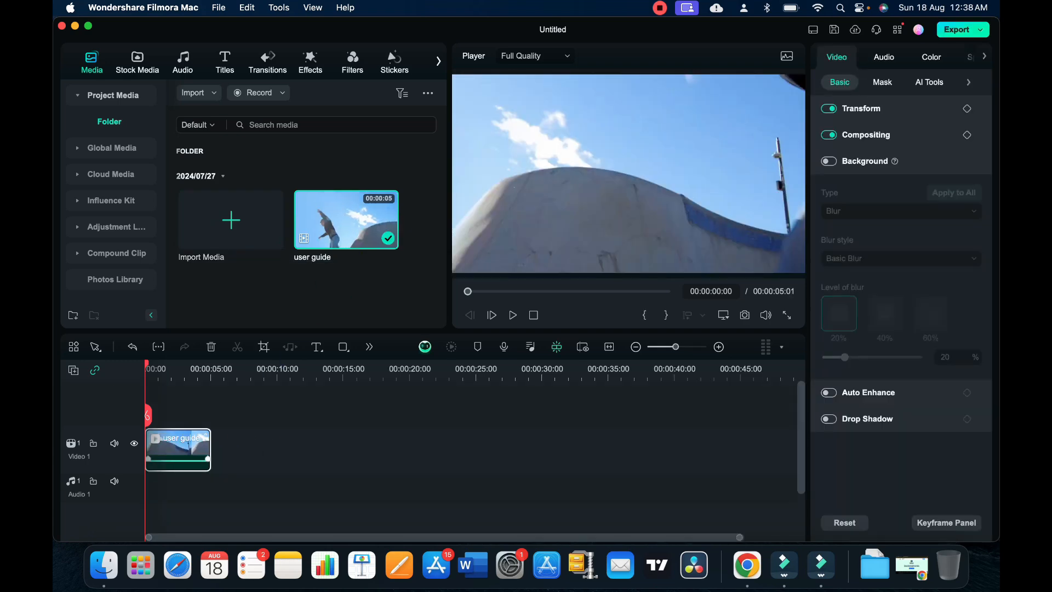
left_click_drag(356, 230, 244, 449)
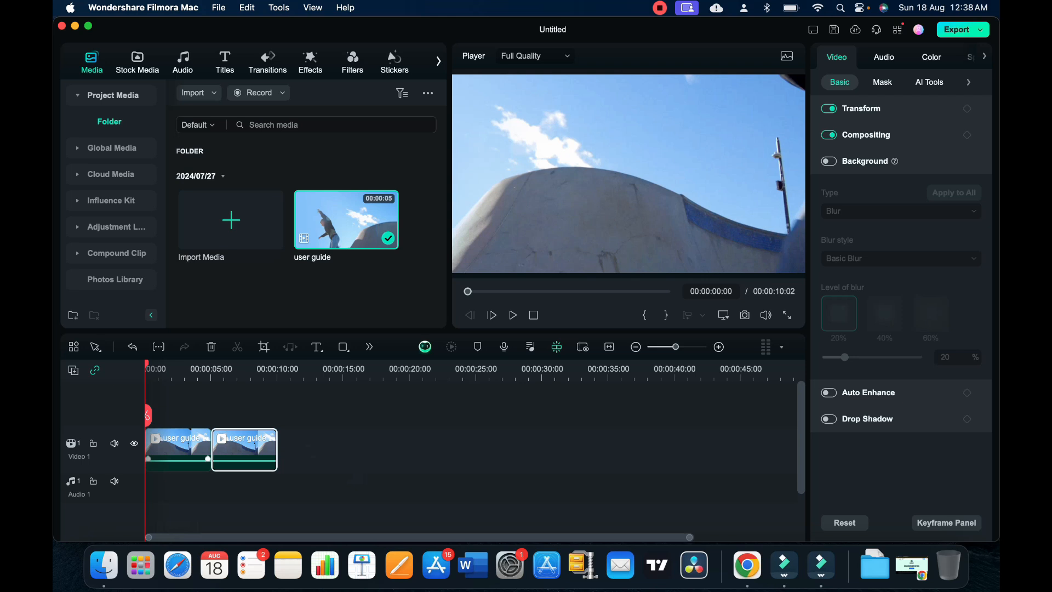
key("Escape")
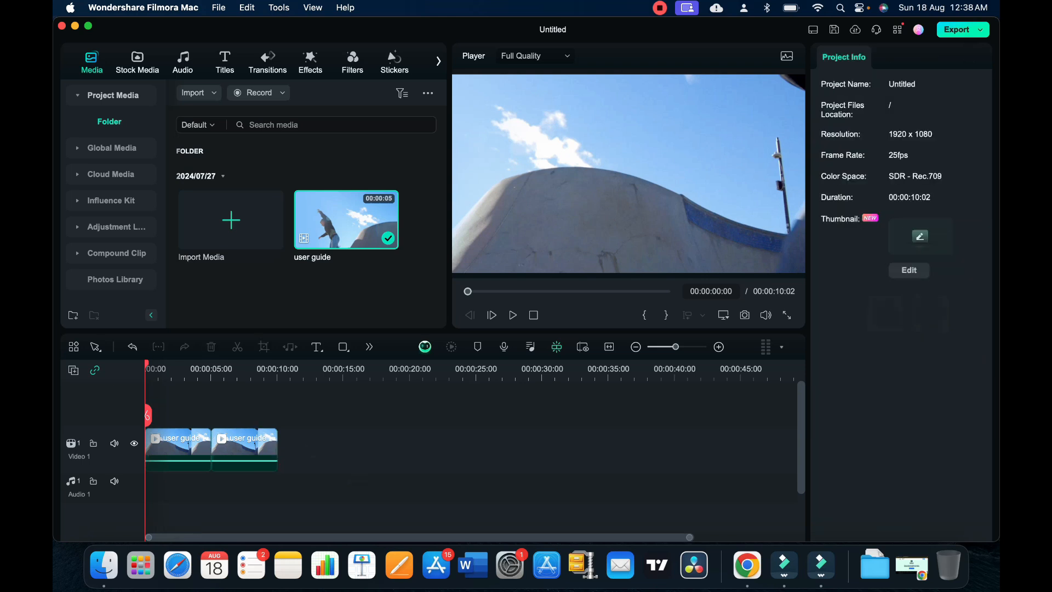
Split the first user guide clip at 00:00:01:22 and again at 00:00:03:18
left_click_drag(148, 415, 174, 415)
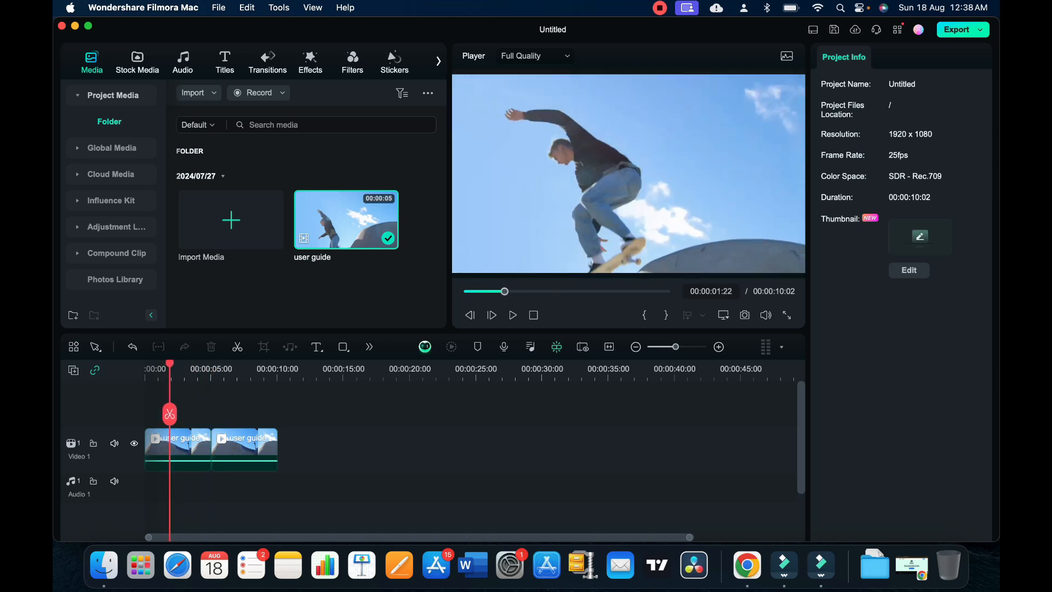
left_click(171, 416)
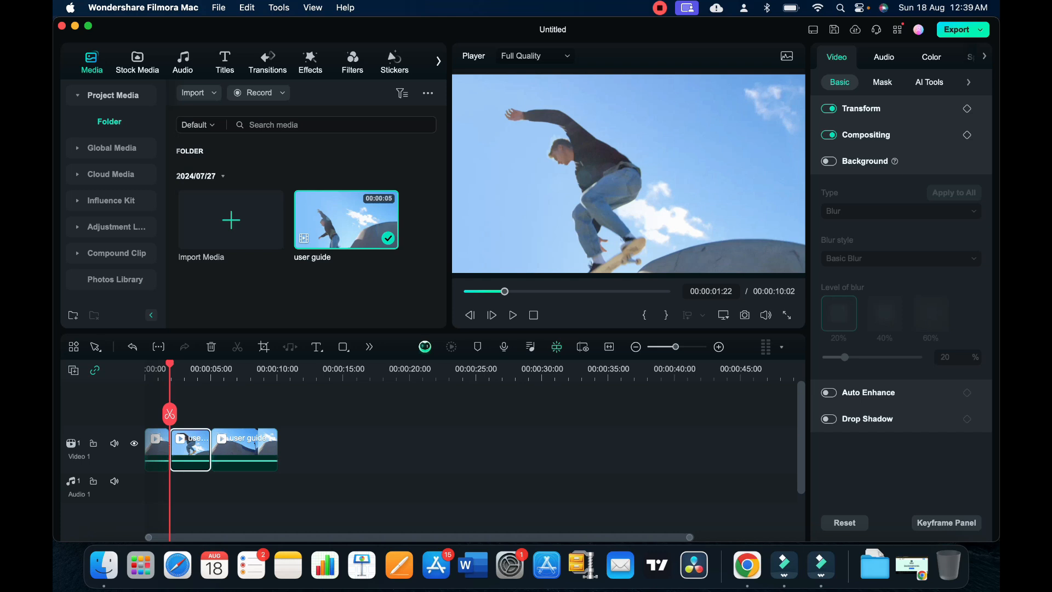
left_click_drag(170, 363, 194, 364)
left_click(197, 416)
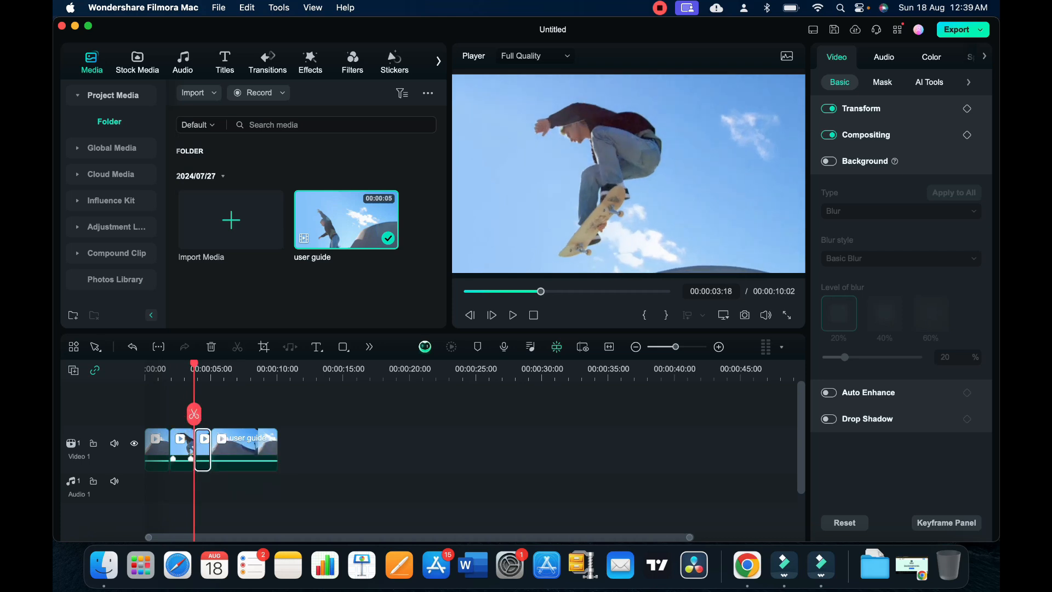
Delete the middle section of the first user guide clip, and split the second clip at 00:00:05:08
left_click(182, 448)
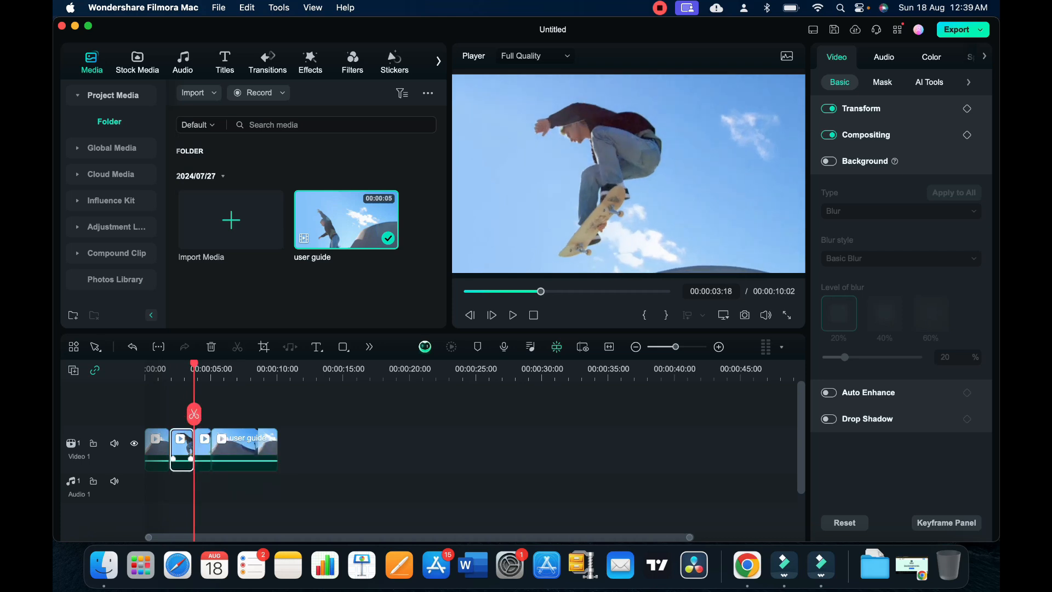
right_click(185, 446)
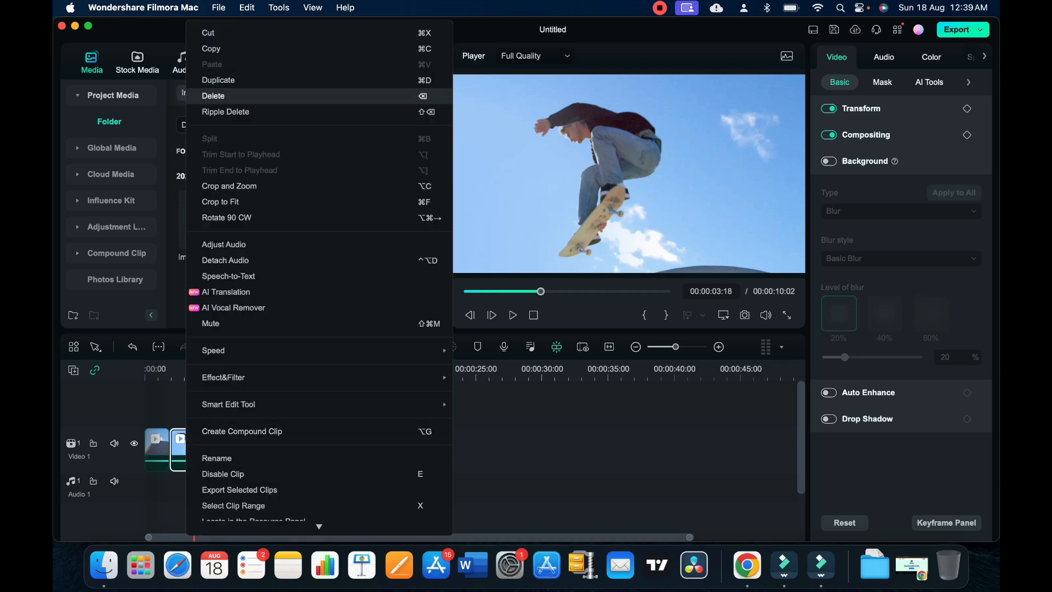
left_click(213, 96)
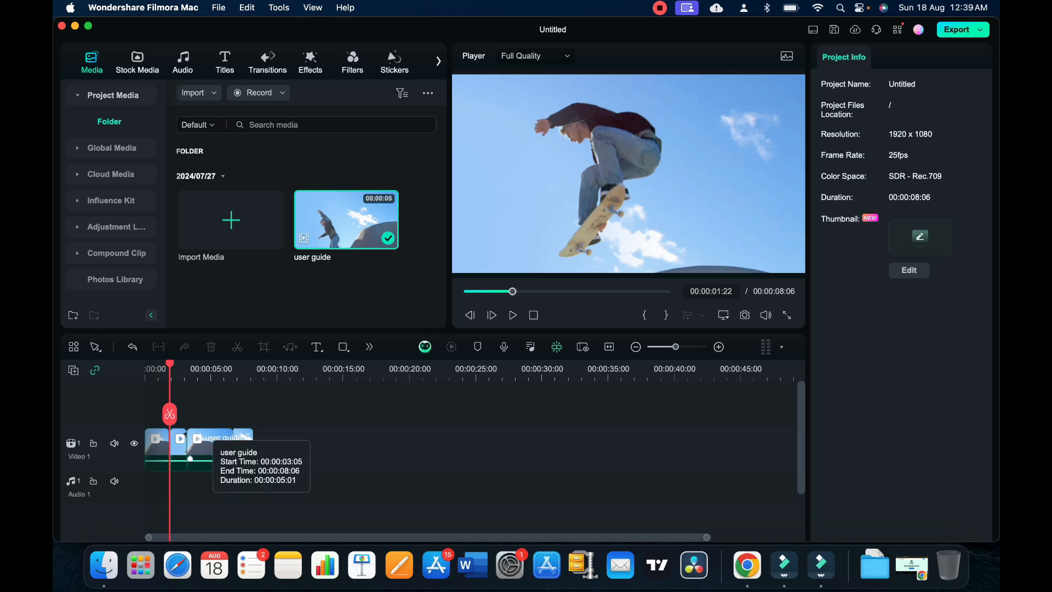
left_click_drag(170, 414, 215, 414)
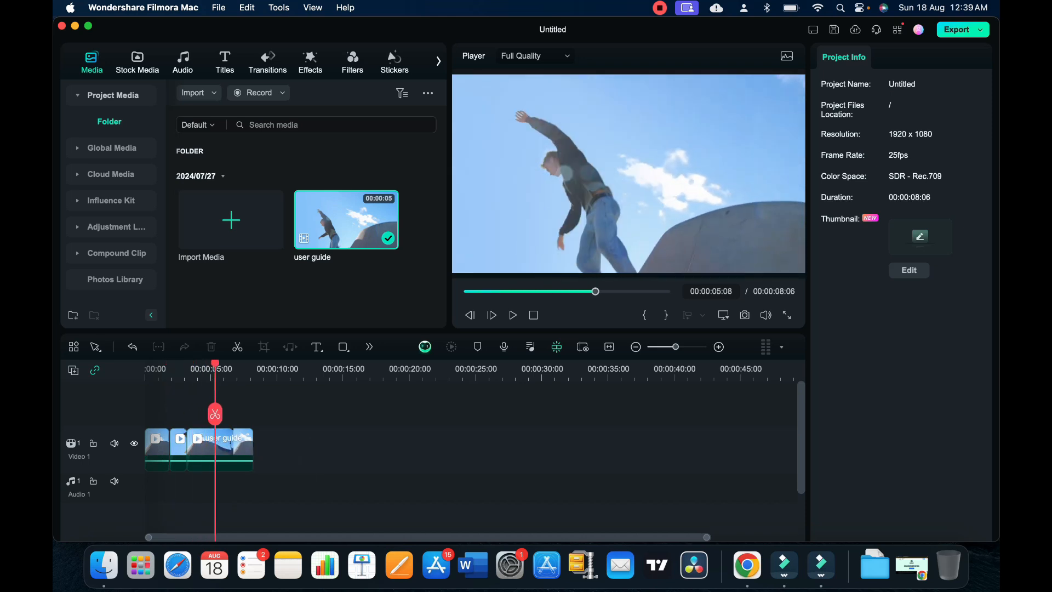
left_click(217, 417)
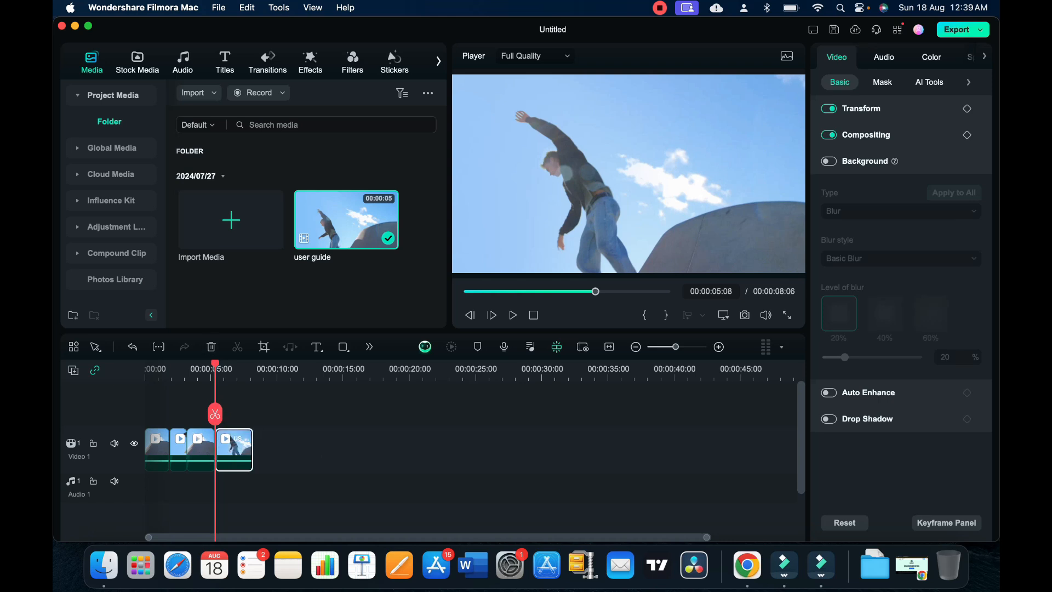
Insert the trending template Movie Search 07 at the start of the Video 1 track, ahead of the user guide clips
left_click_drag(214, 413, 171, 413)
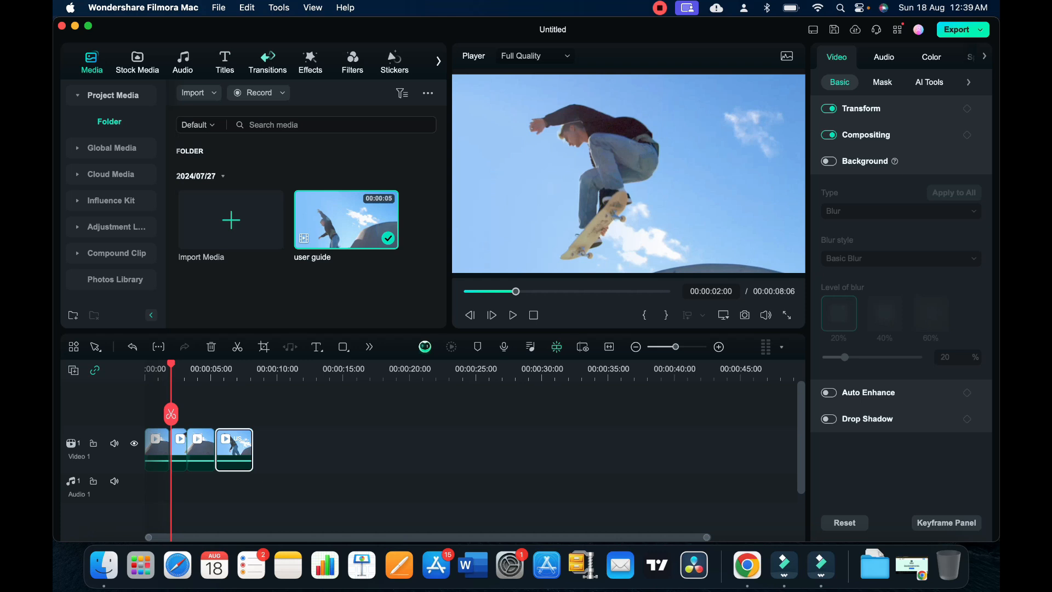
left_click(268, 70)
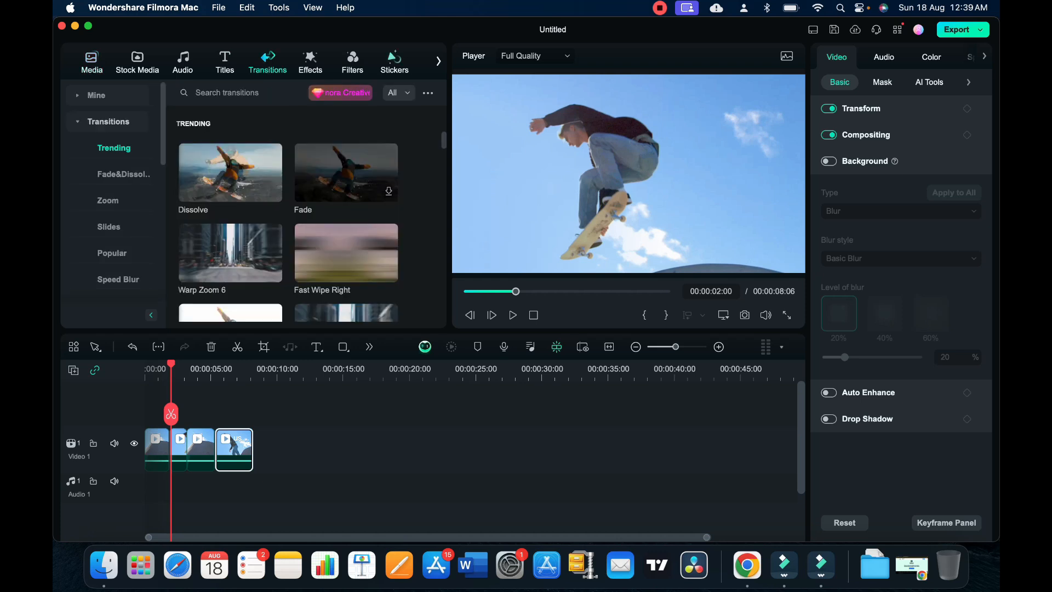
left_click(438, 62)
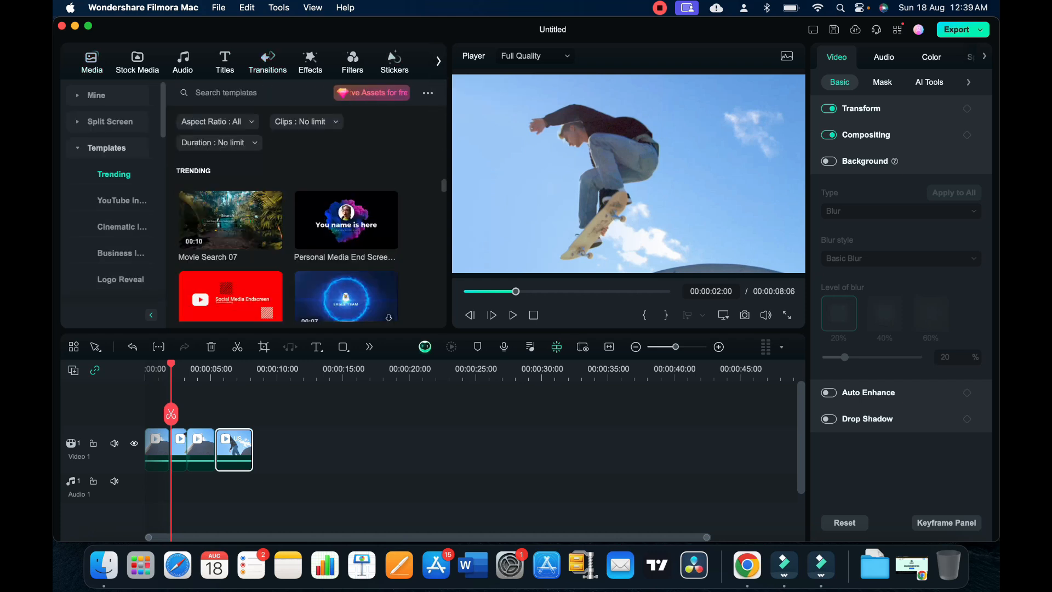
mouse_move(230, 219)
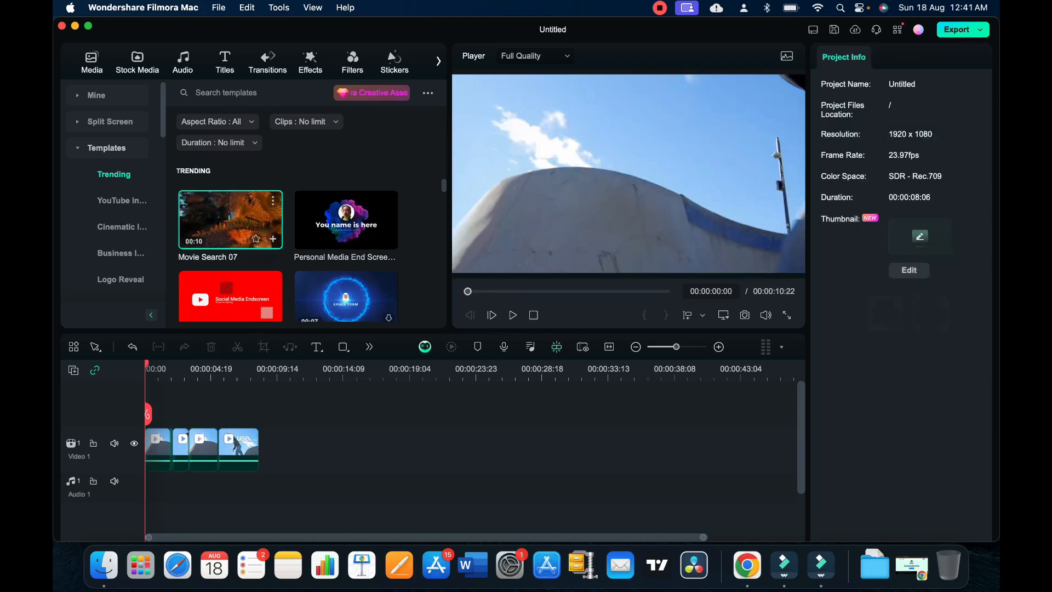
left_click(231, 219)
left_click_drag(231, 219, 163, 455)
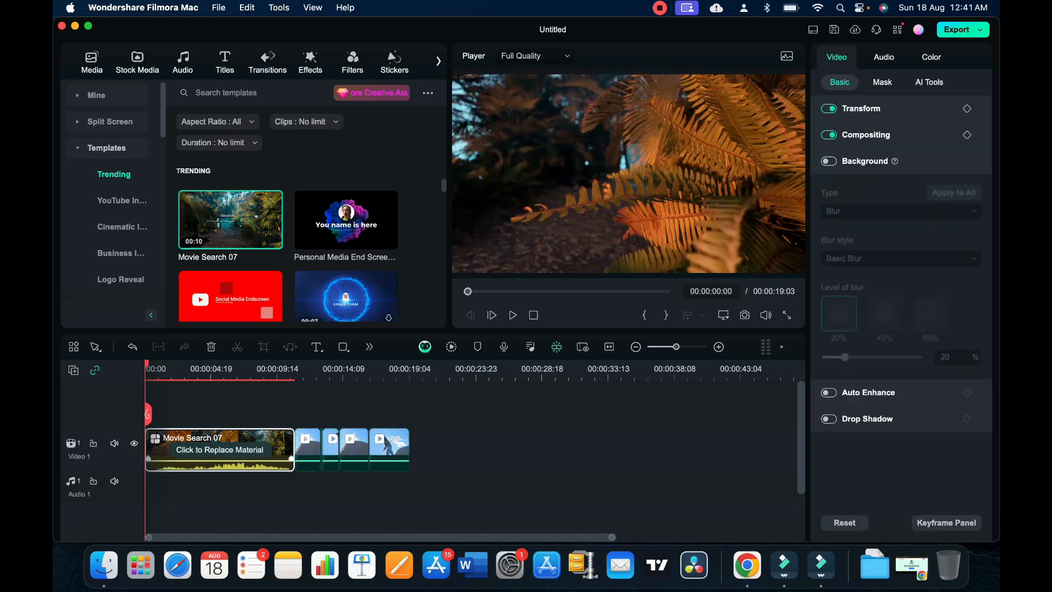
Replace the template's "Best Documentary Feature Film" text with "nammagizmo" and save the template
left_click(235, 451)
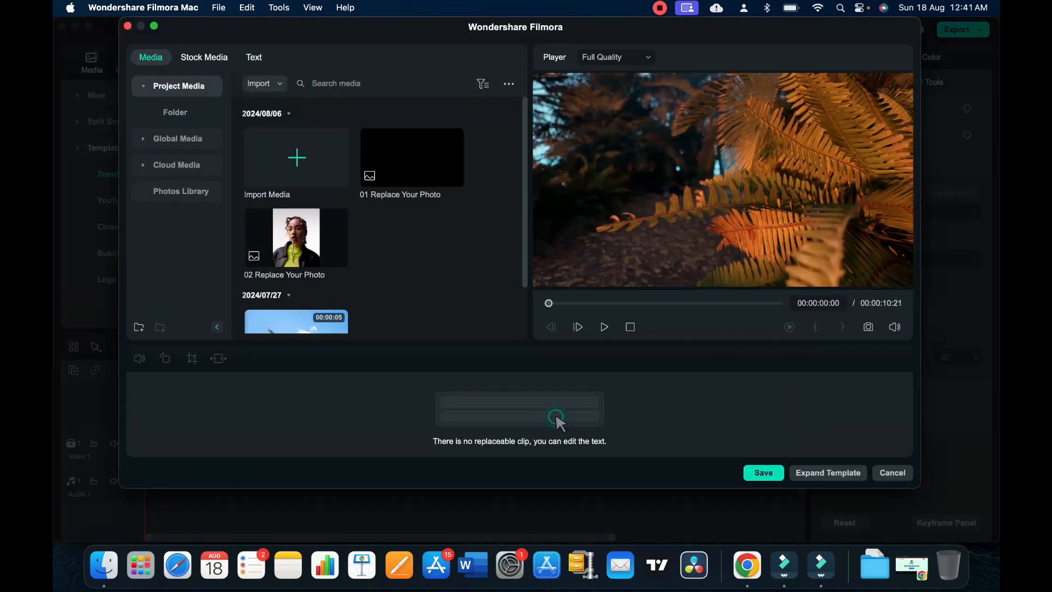
scroll(436, 260, "down", 2)
scroll(436, 260, "up", 2)
scroll(361, 229, "down", 2)
scroll(369, 236, "up", 2)
left_click(254, 57)
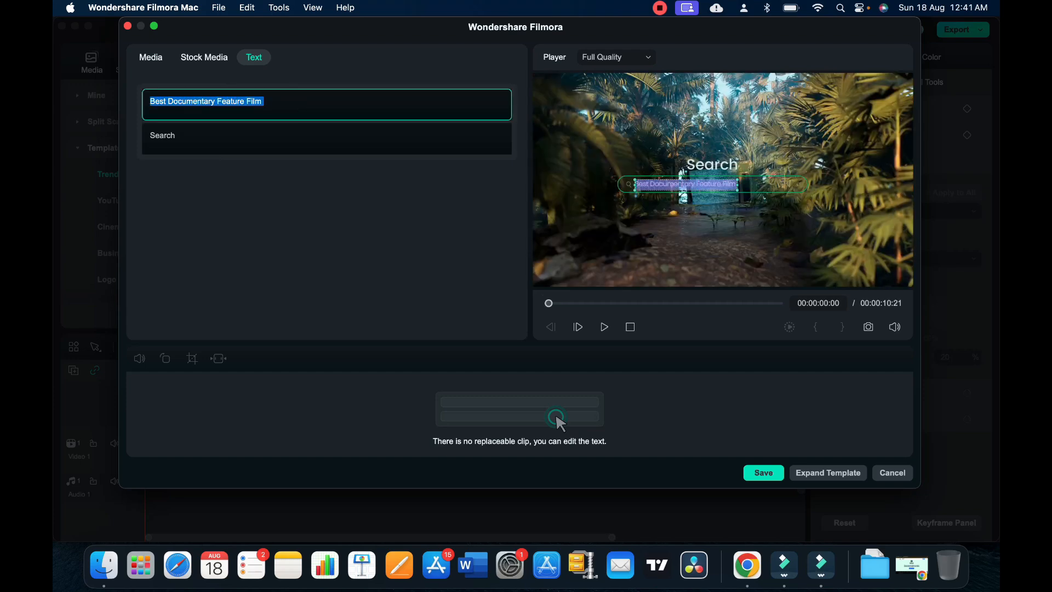
type("nammagizmo")
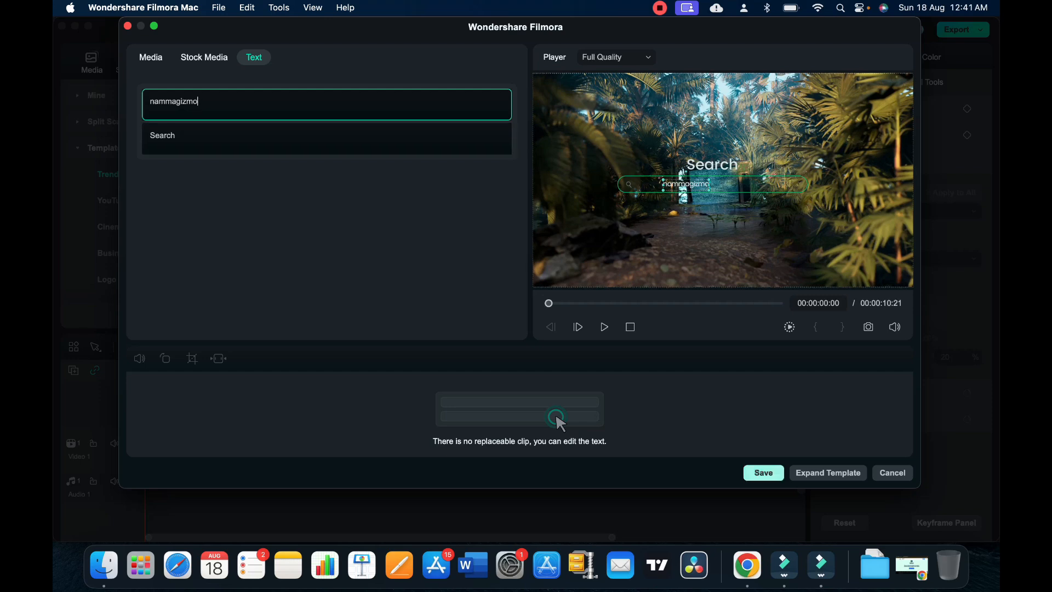
left_click(764, 474)
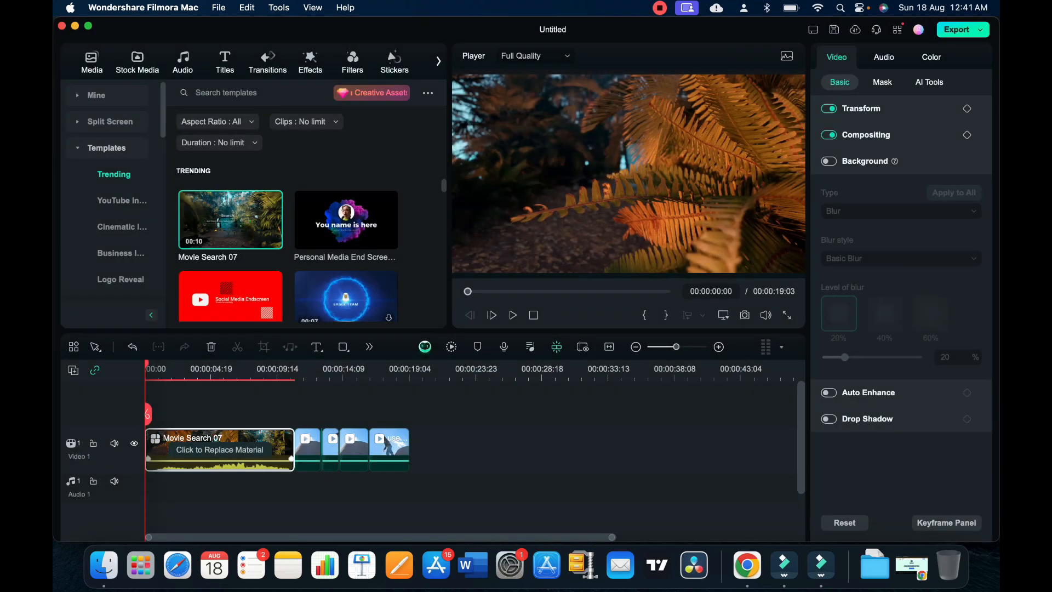
Play the timeline from the start to preview the edited Movie Search 07 template, and pause it
left_click(512, 315)
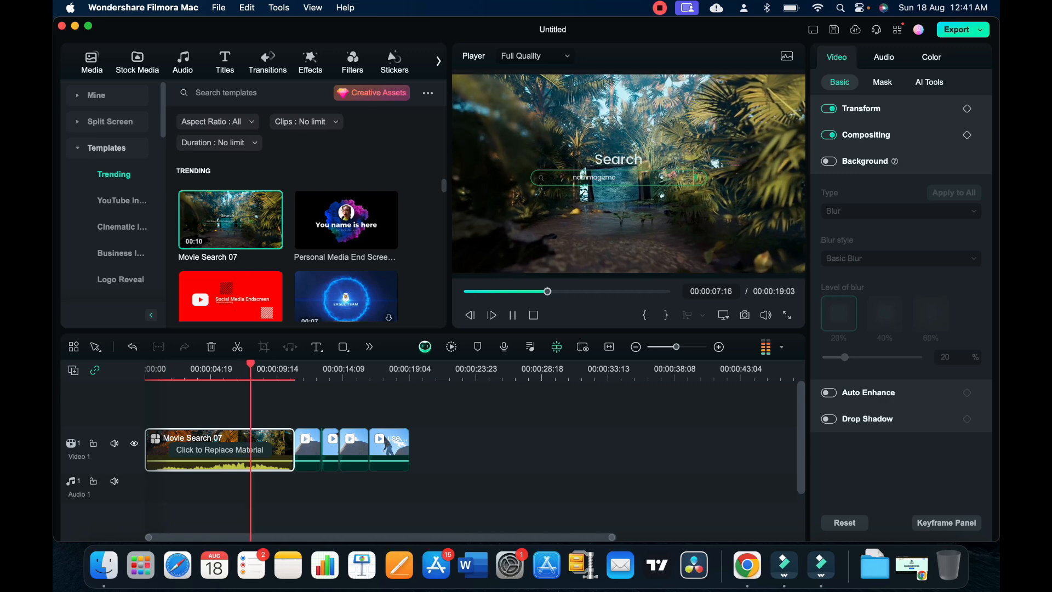
left_click(513, 315)
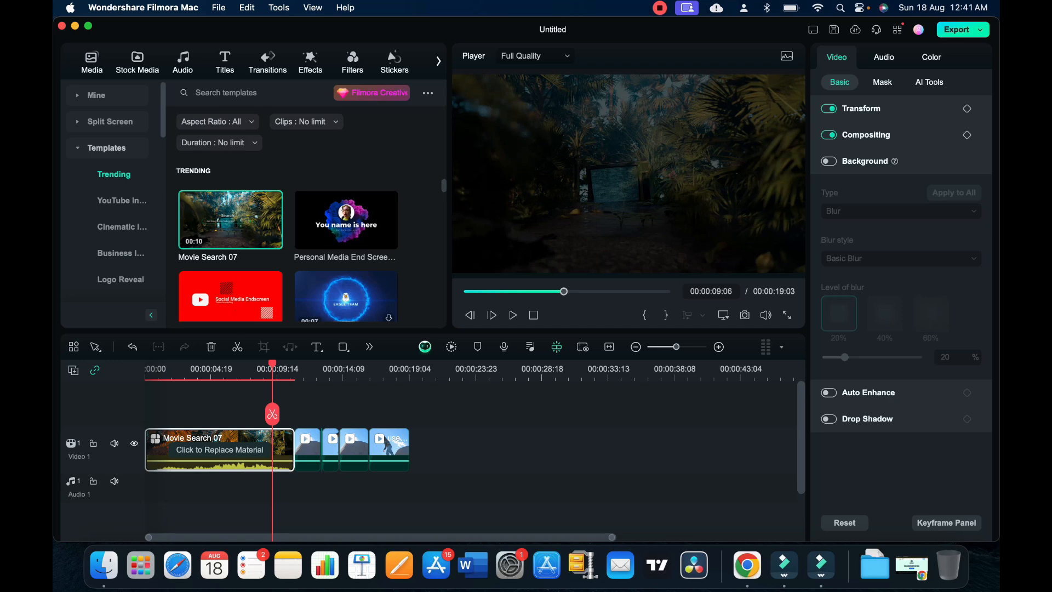
Add the Warp Zoom 3 transition between the Movie Search 07 template and the first user guide clip, and play it back
left_click_drag(273, 364, 297, 373)
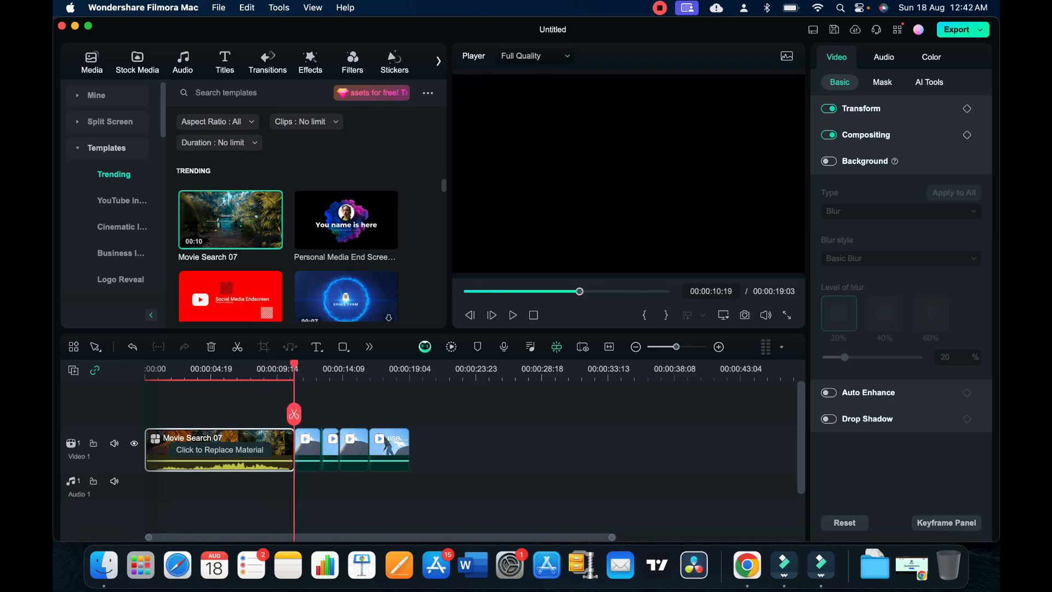
left_click(267, 64)
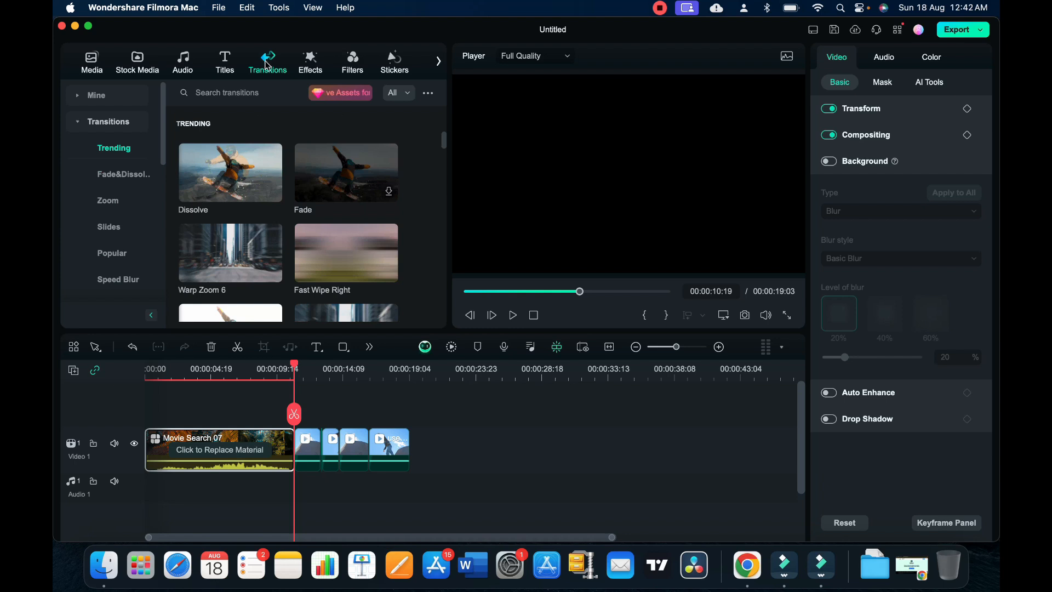
mouse_move(239, 172)
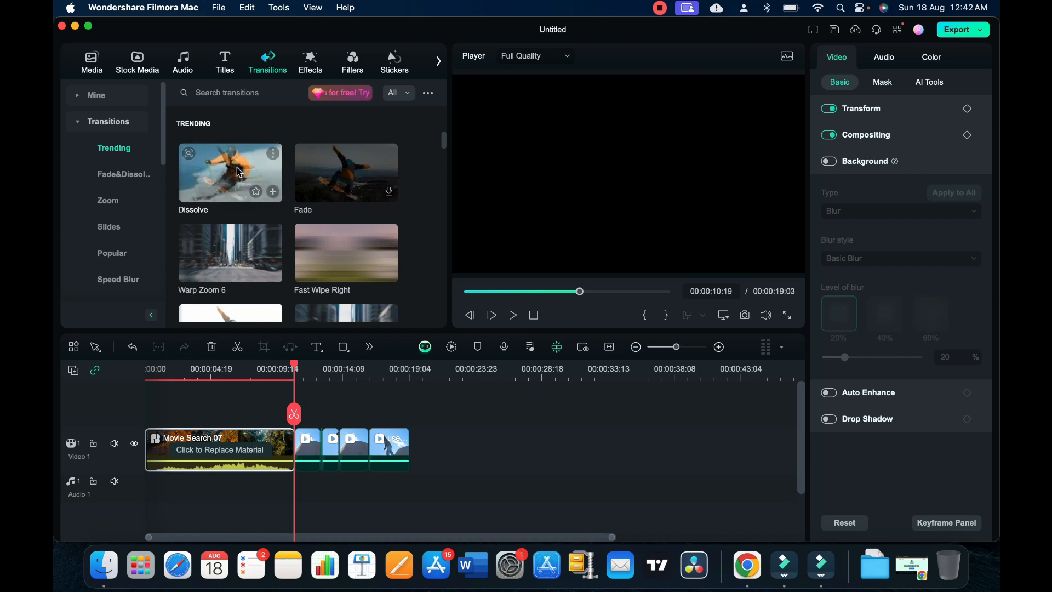
mouse_move(342, 172)
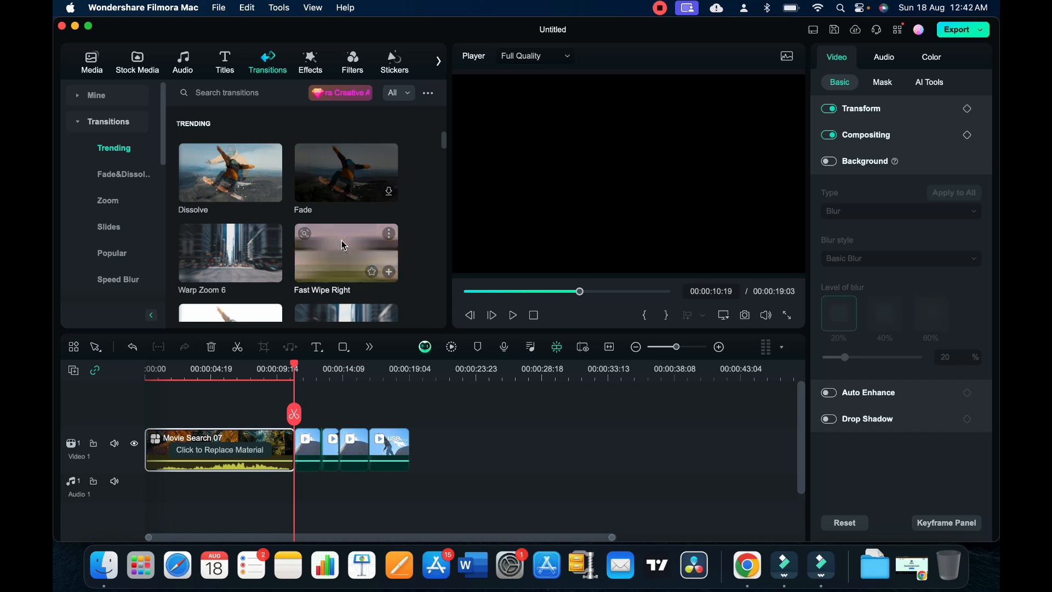
mouse_move(234, 268)
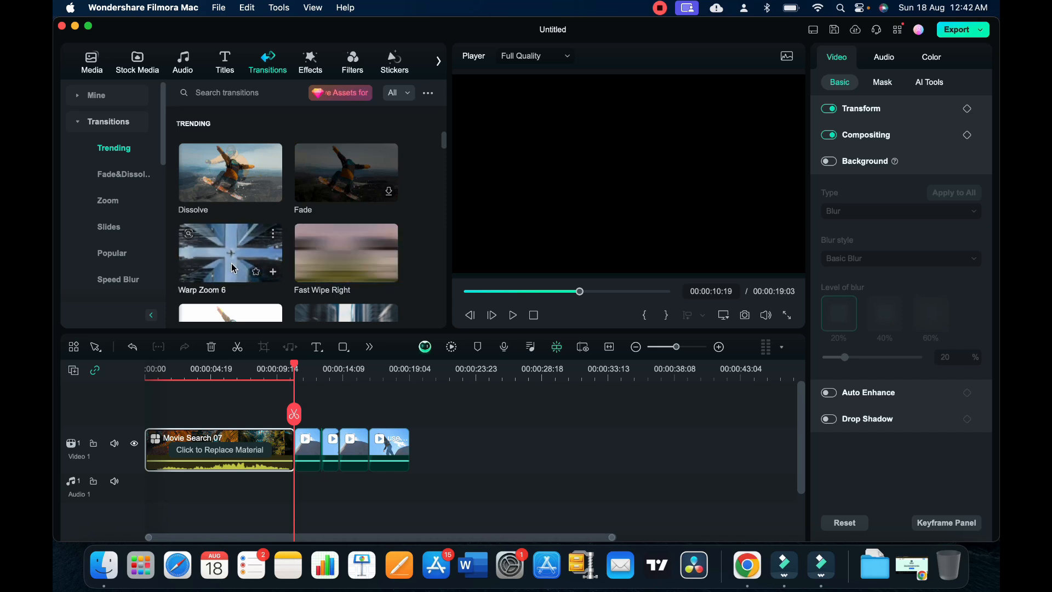
scroll(231, 263, "down", 3)
left_click(347, 155)
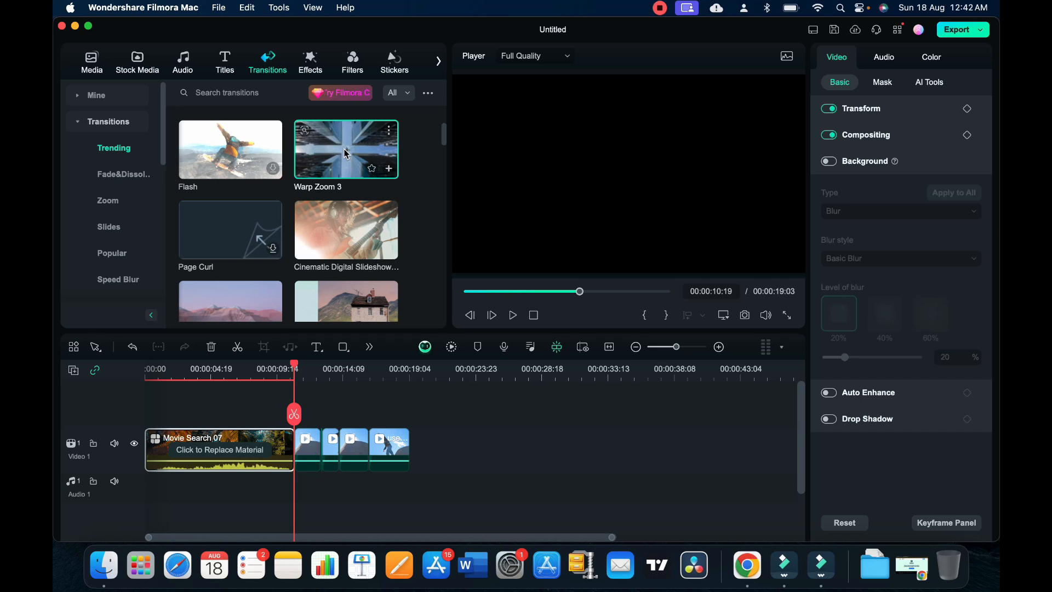
left_click_drag(347, 154, 296, 453)
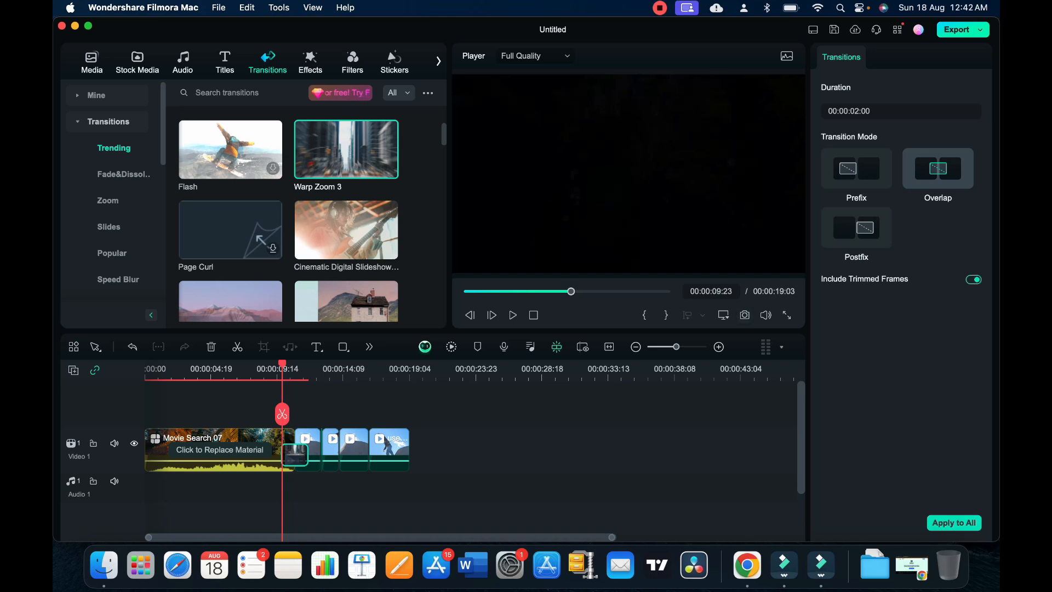
left_click(512, 316)
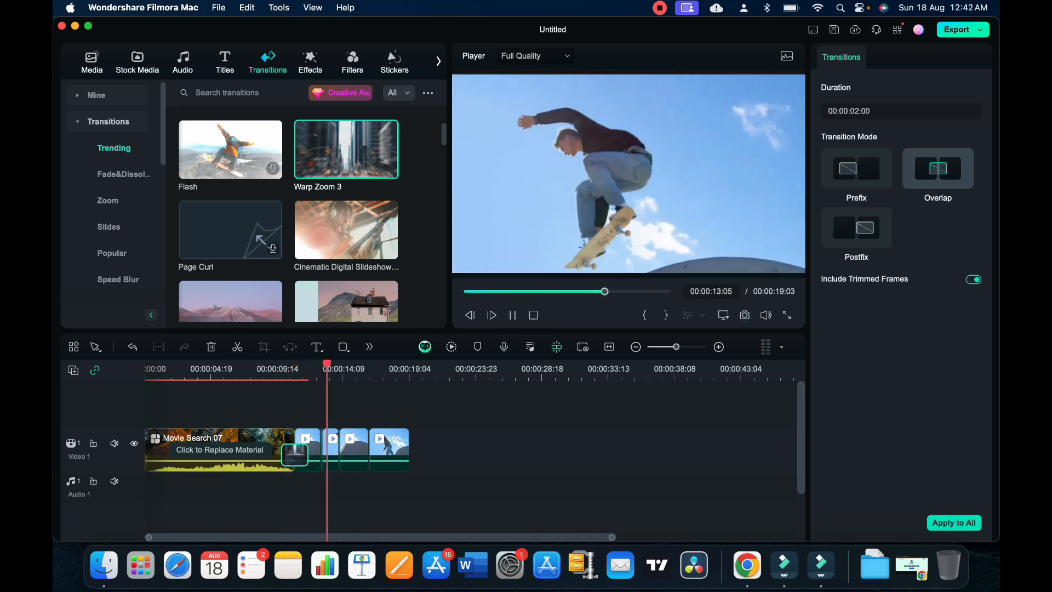
left_click(512, 317)
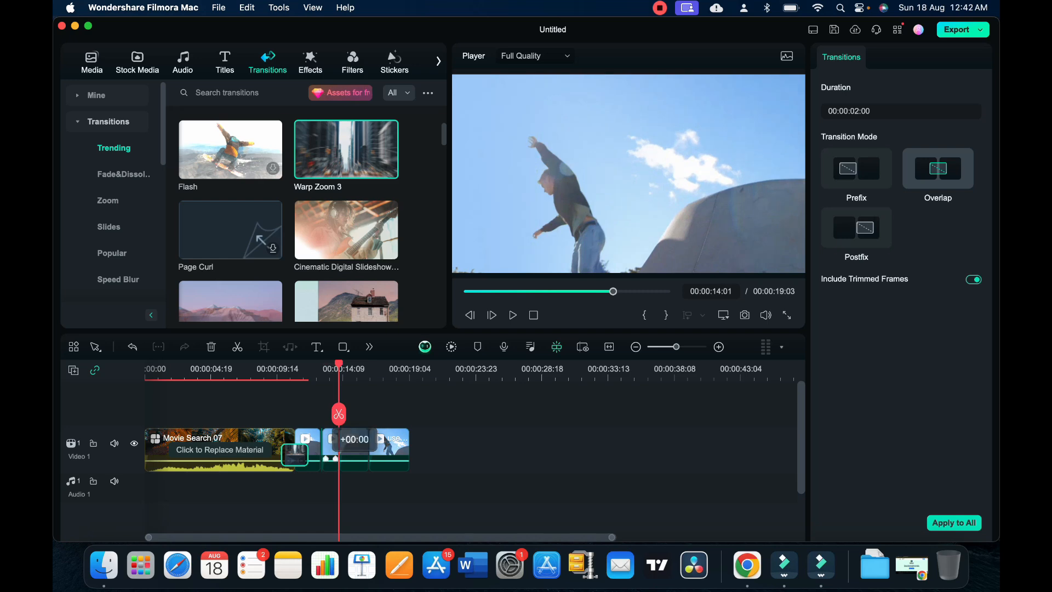
Apply the basic video effects Mosaic to the first user guide clip and RGB Split to the second, and check the Mosaic frame
left_click(309, 66)
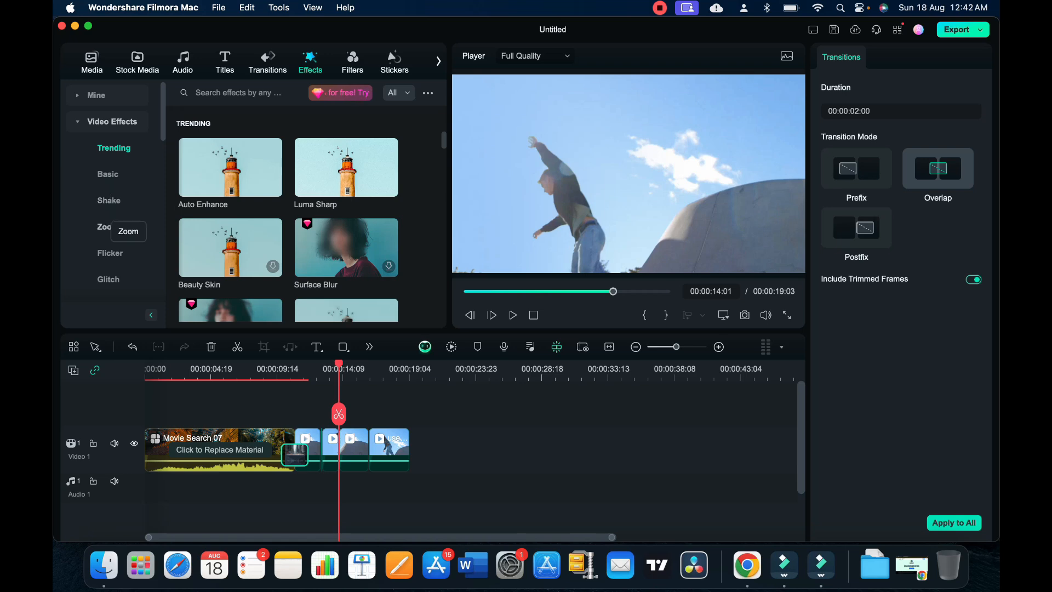
scroll(115, 246, "down", 10)
left_click(111, 237)
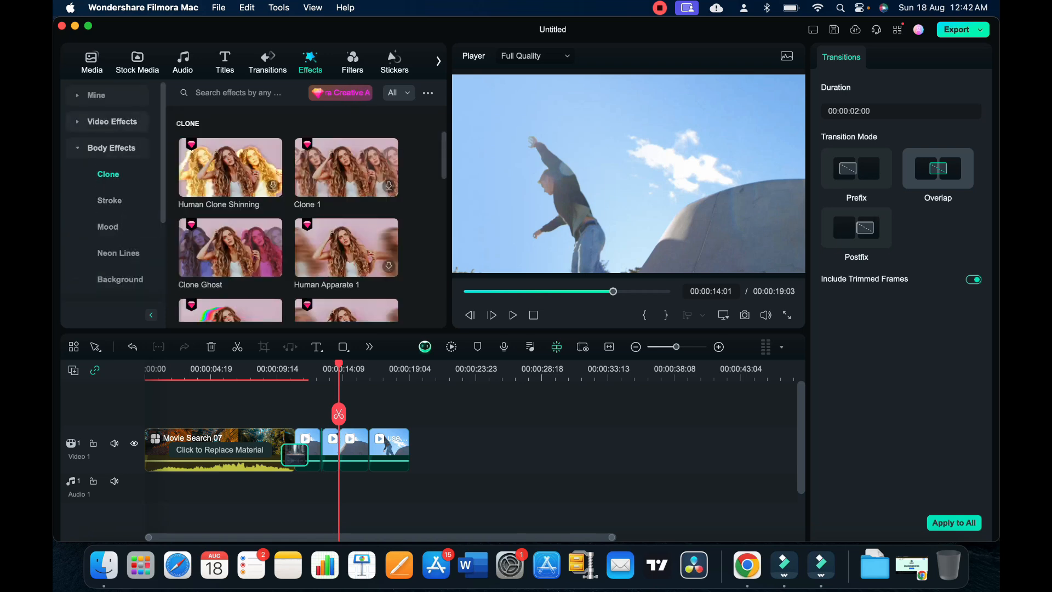
left_click(107, 123)
left_click(108, 177)
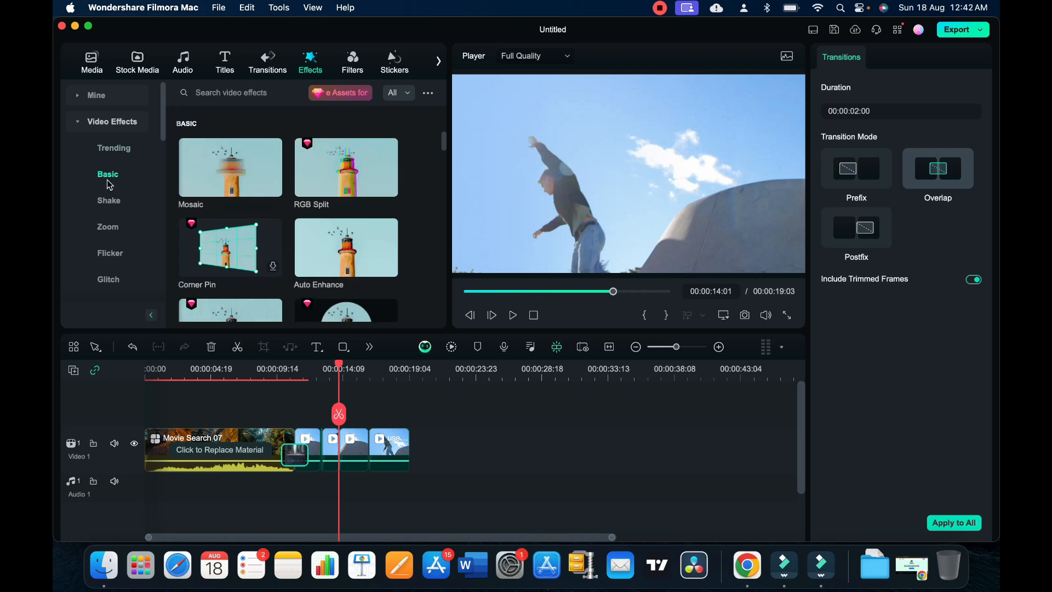
left_click_drag(233, 168, 322, 451)
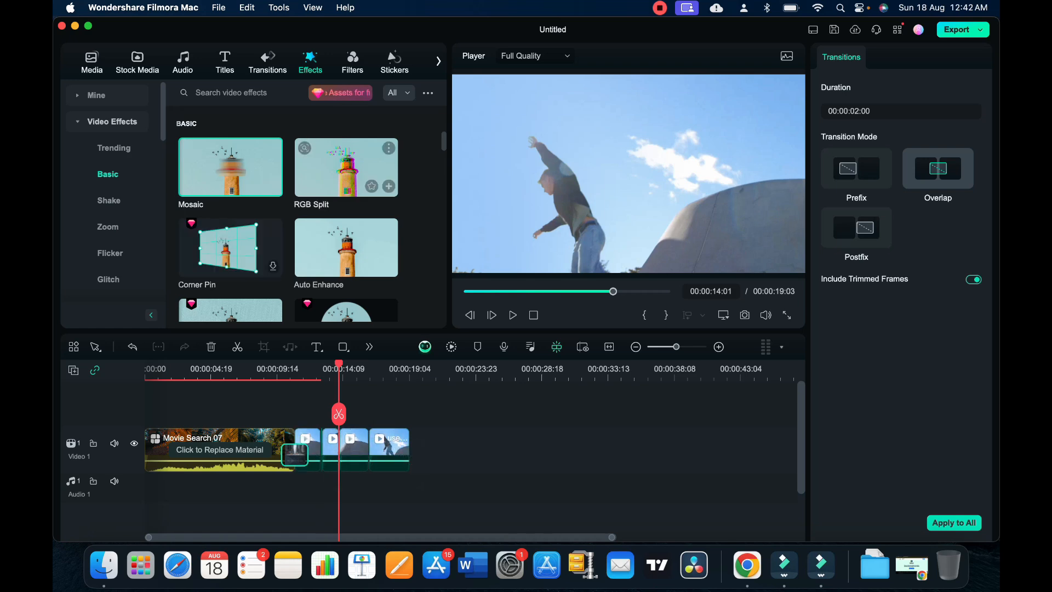
left_click_drag(346, 168, 340, 454)
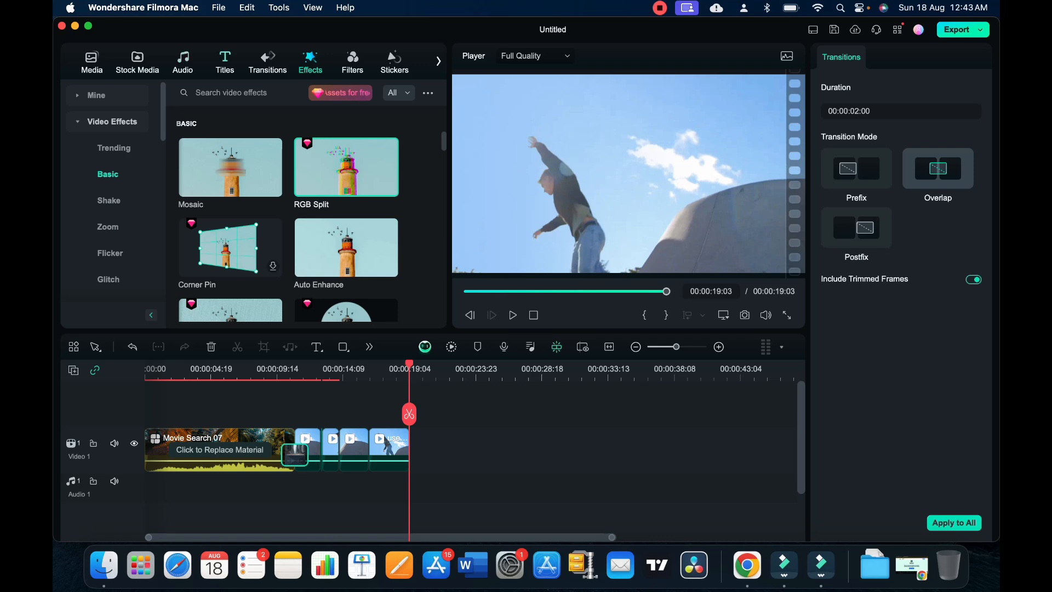
left_click_drag(409, 365, 303, 365)
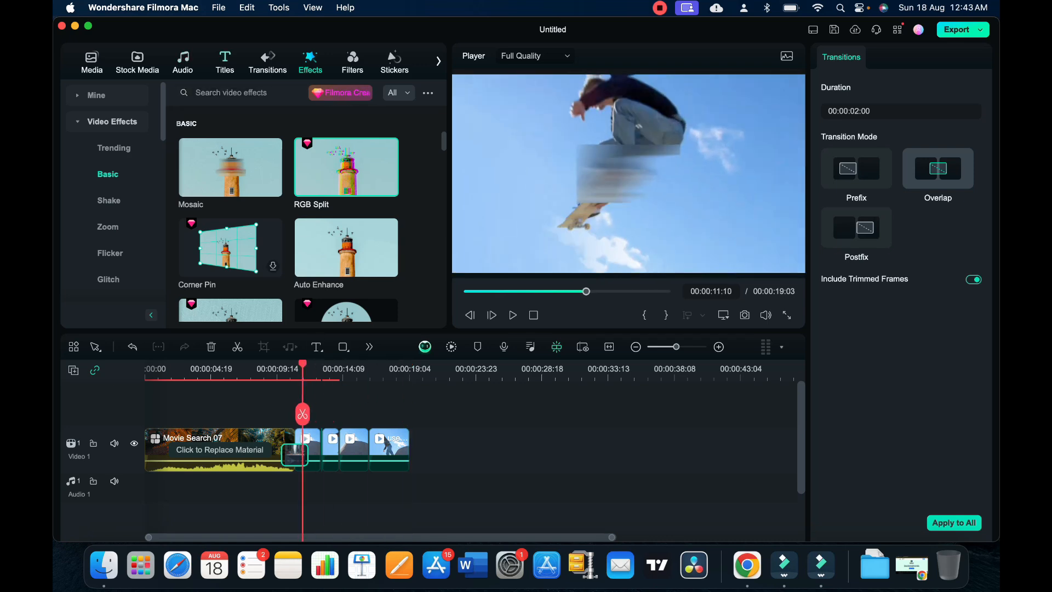
Preview the Default Title and insert it on the Video 1 track at 00:00:10:14
left_click(227, 59)
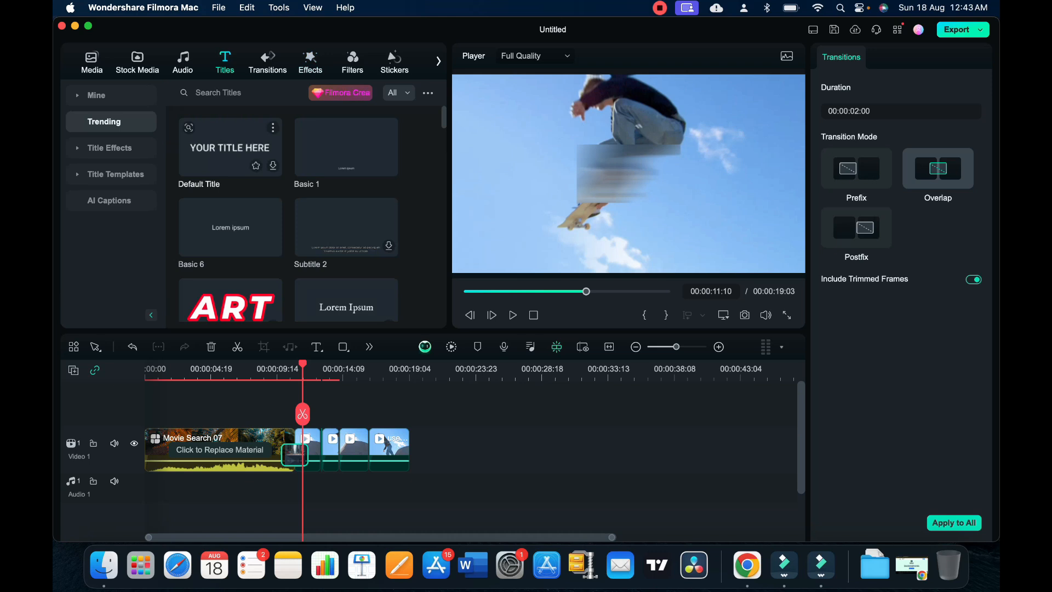
left_click(264, 156)
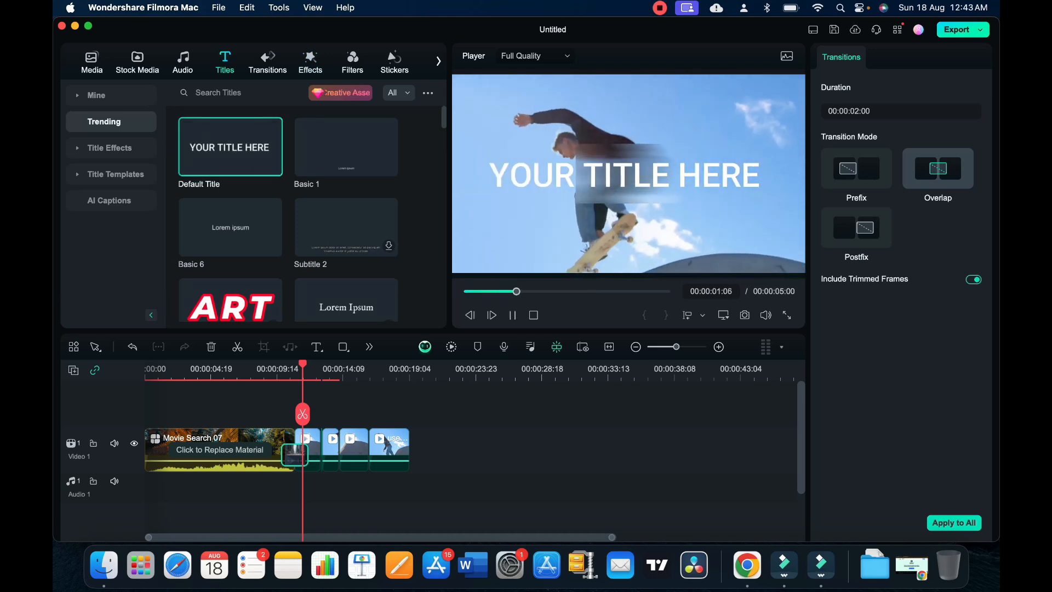
left_click(523, 183)
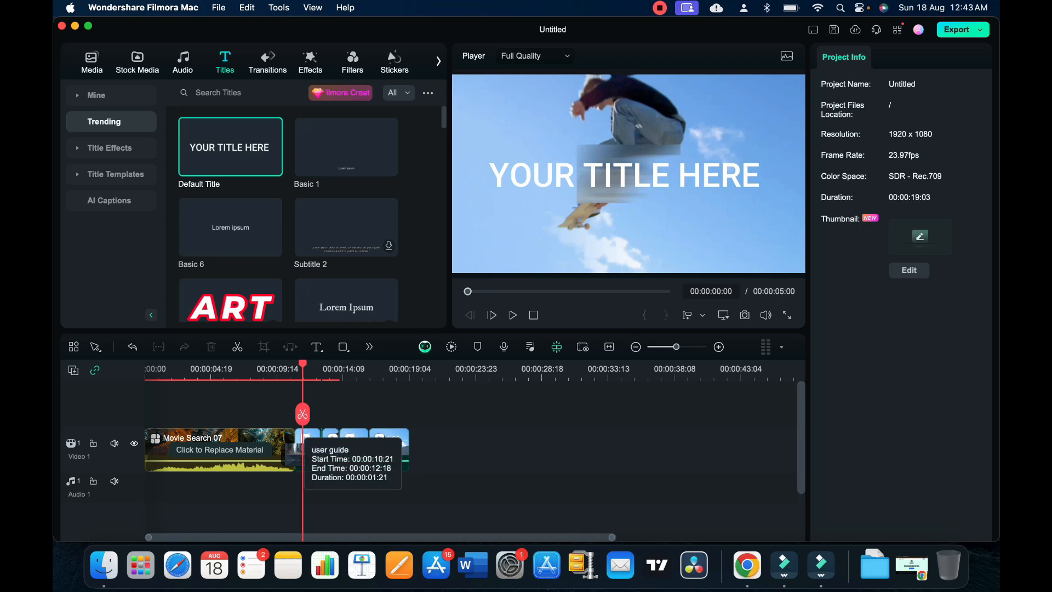
mouse_move(302, 414)
left_mouse_down()
mouse_move(317, 413)
mouse_move(261, 412)
mouse_move(291, 411)
left_mouse_up()
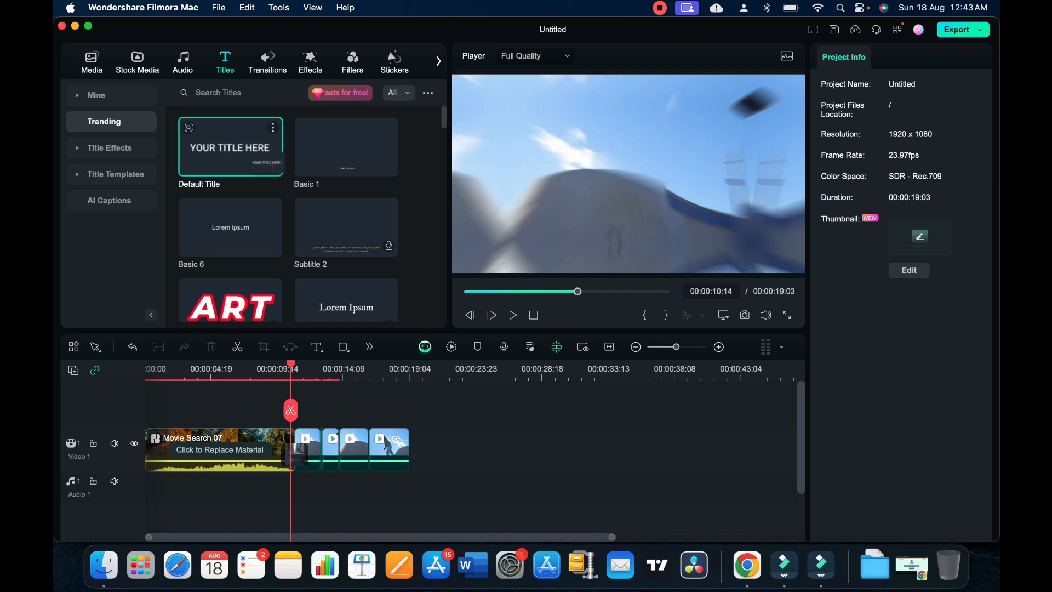
left_click(273, 165)
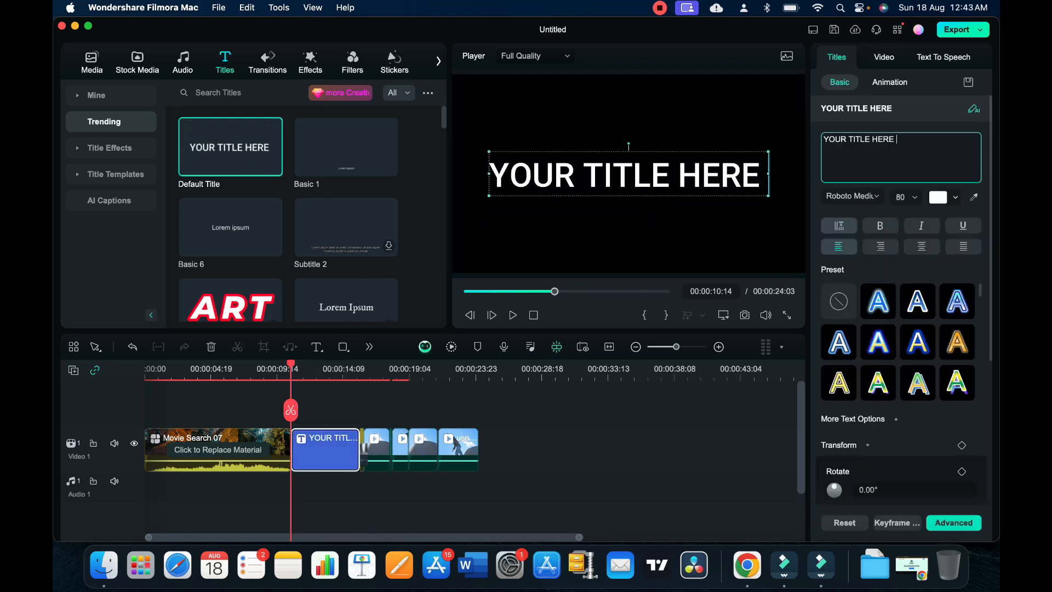
Replace the default title's text with "Welcome to my vlog"
key("super+a")
type("Welcome")
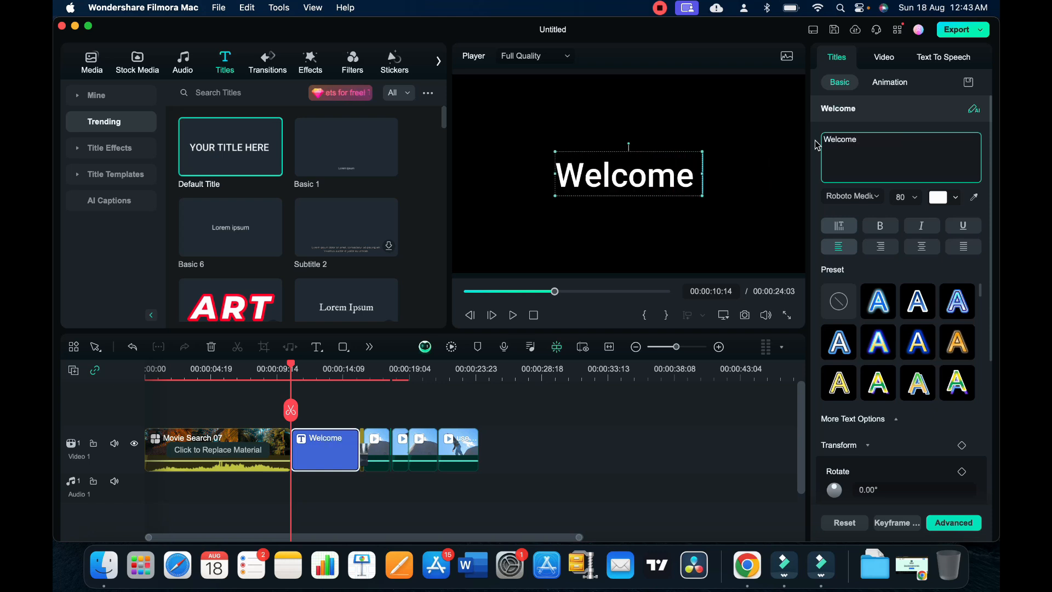
type(" to my")
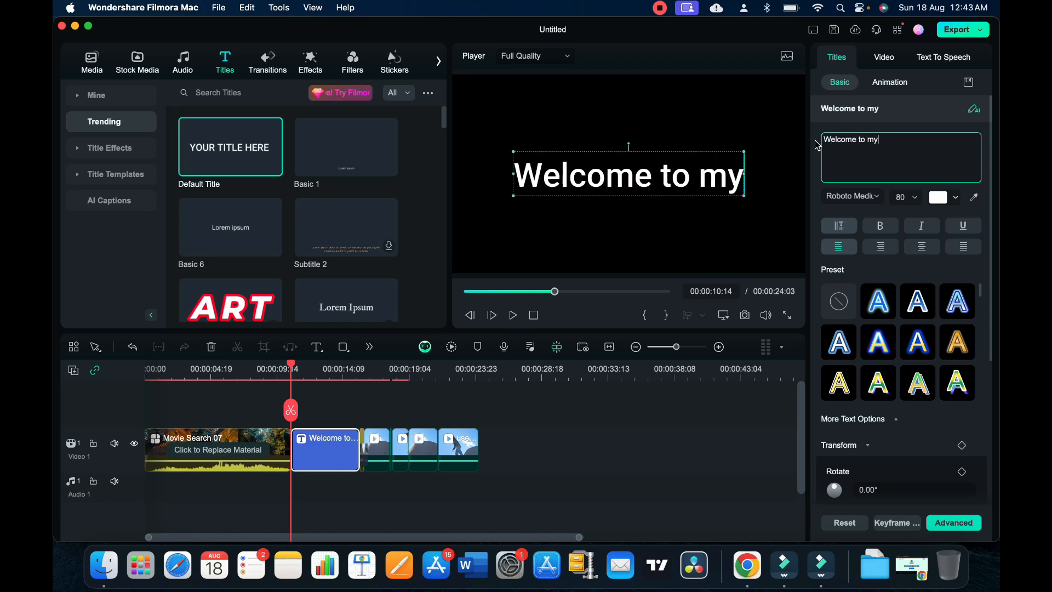
type(" vlog")
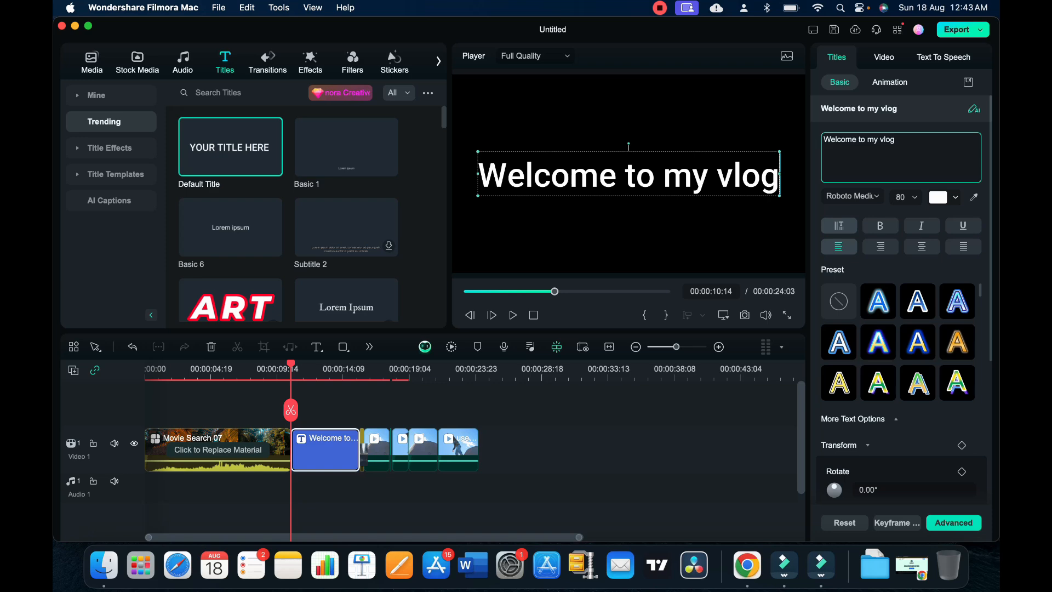
key("Escape")
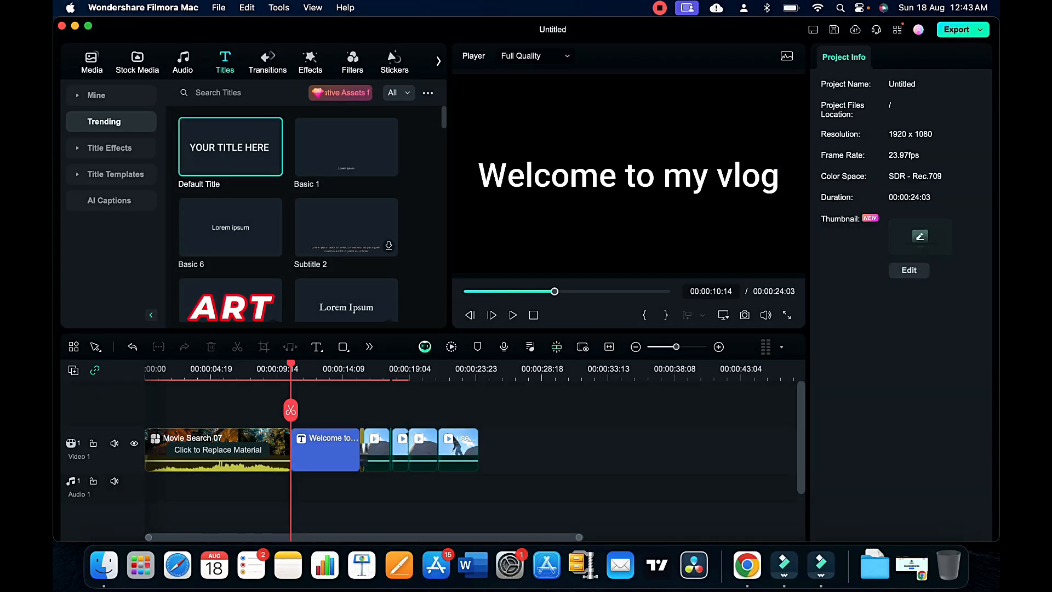
Shorten the "Welcome to my vlog" title to end at about 00:00:13:04 and delete the gap behind it
left_click(320, 452)
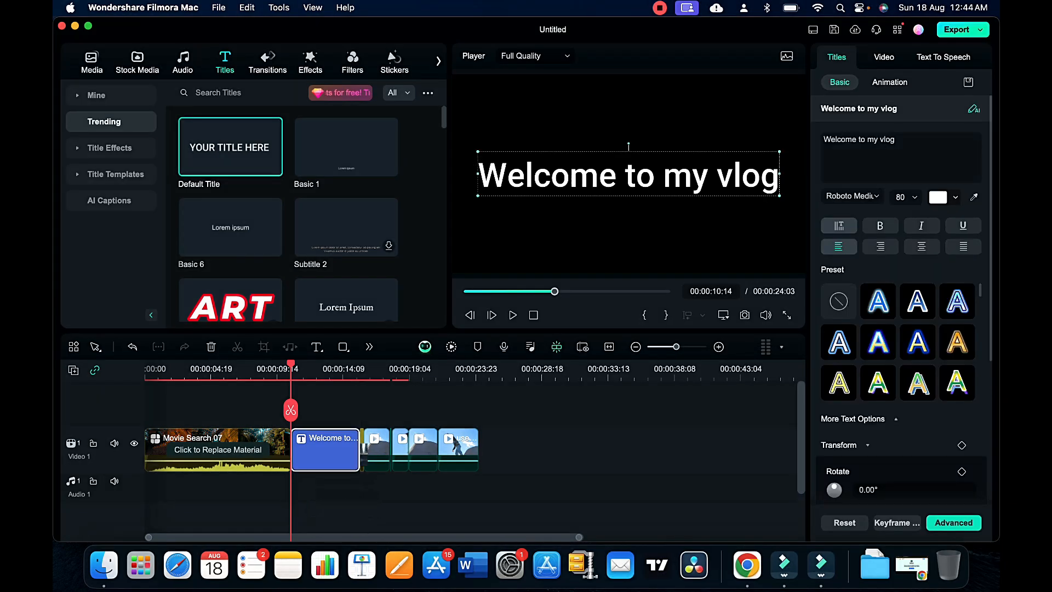
left_click_drag(359, 449, 312, 460)
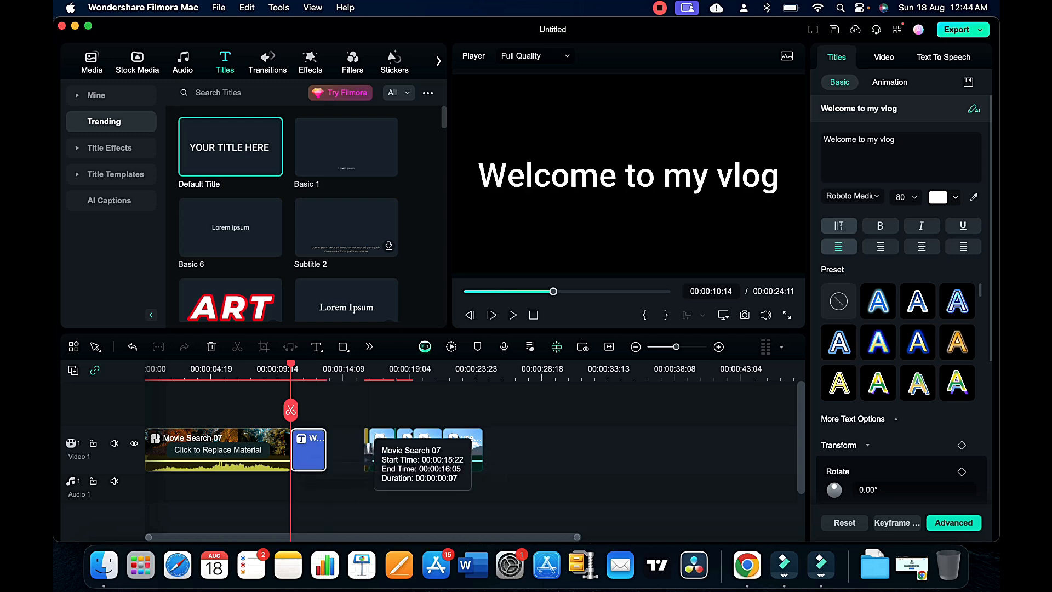
left_click(368, 450)
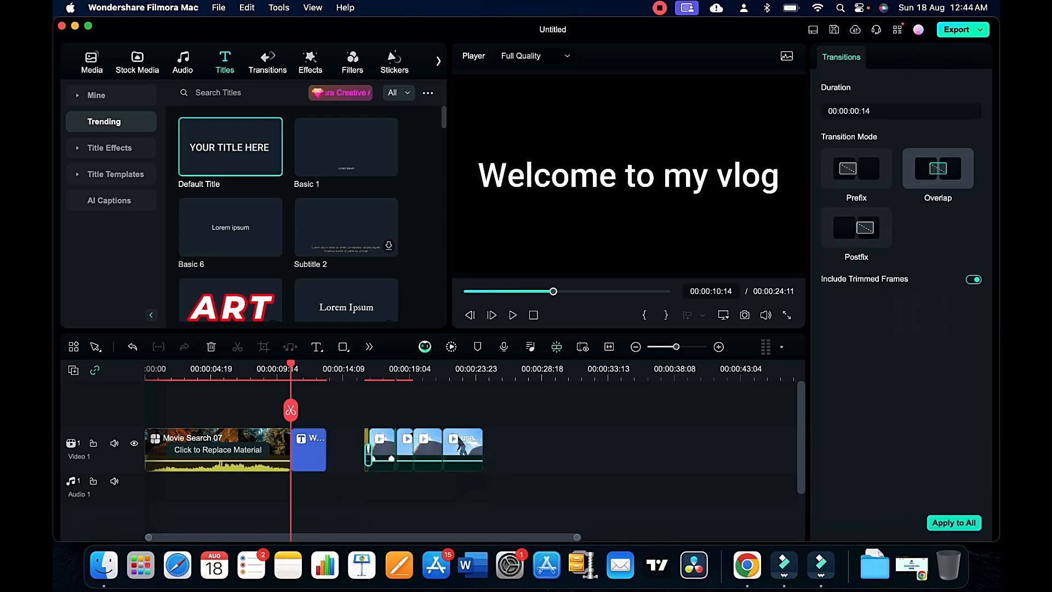
left_click(345, 449)
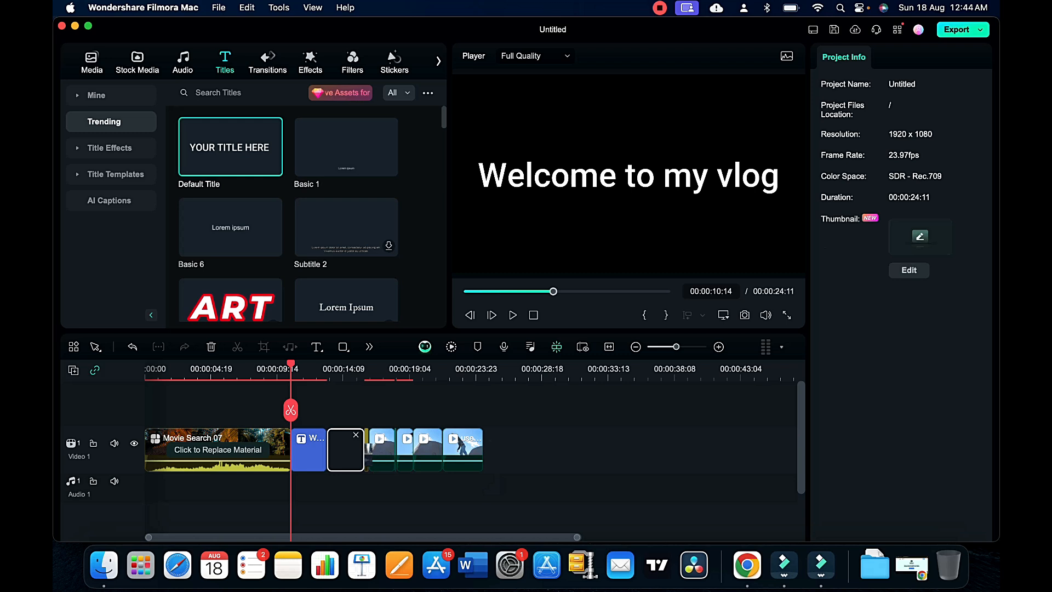
left_click(356, 436)
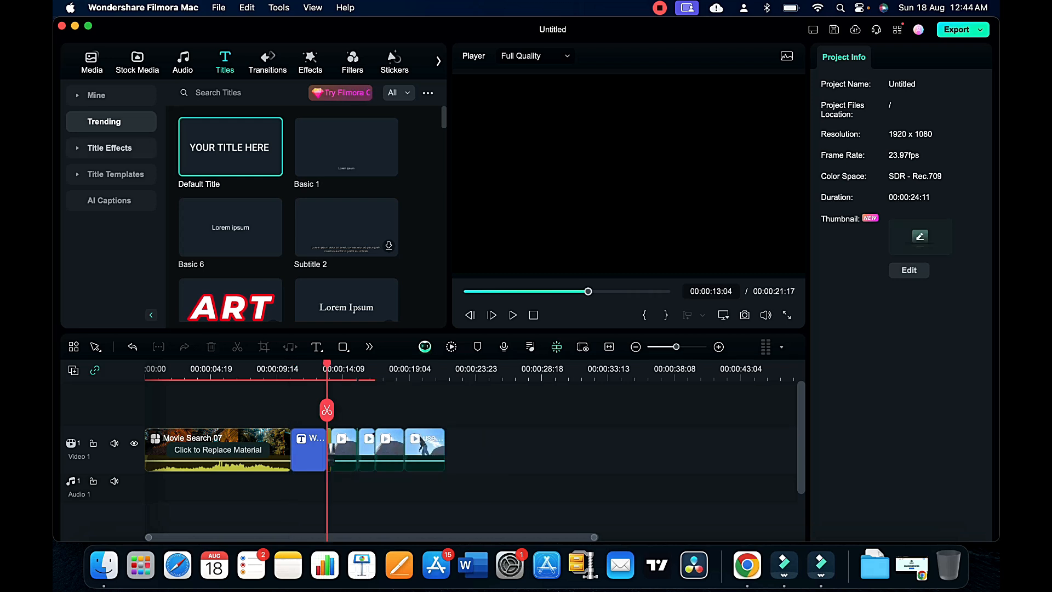
Download the Gaming Set Racing Lower Thirds title template and add it above the user guide clips at 00:00:13:04
left_click(104, 181)
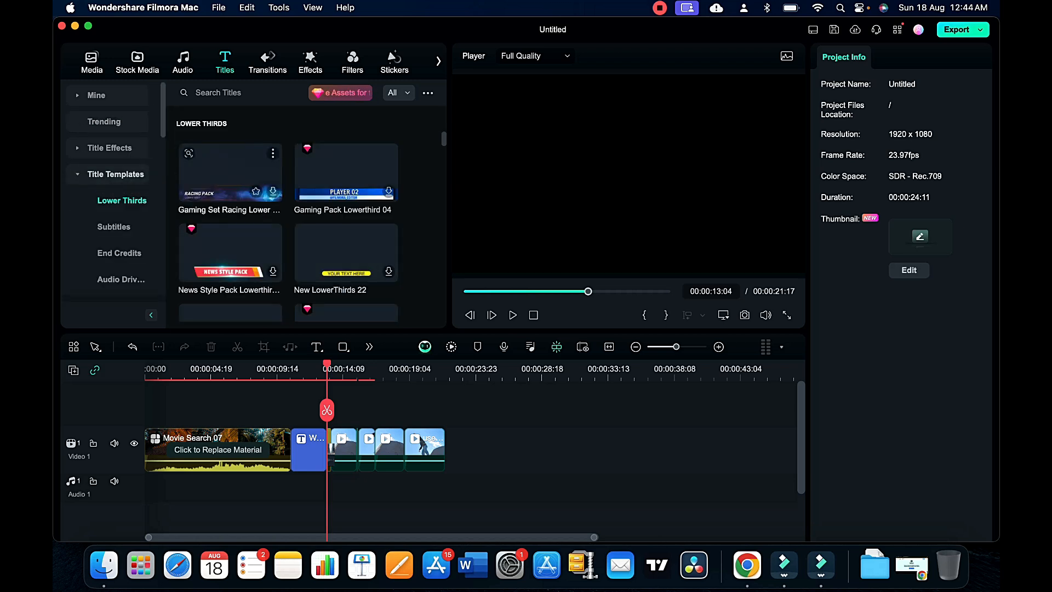
left_click(273, 191)
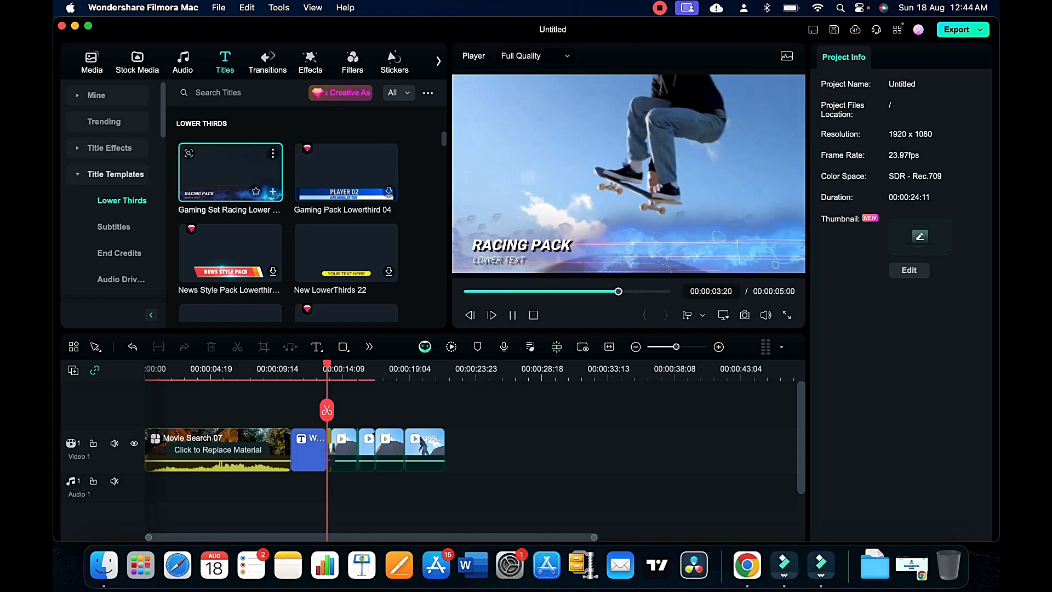
left_click(272, 191)
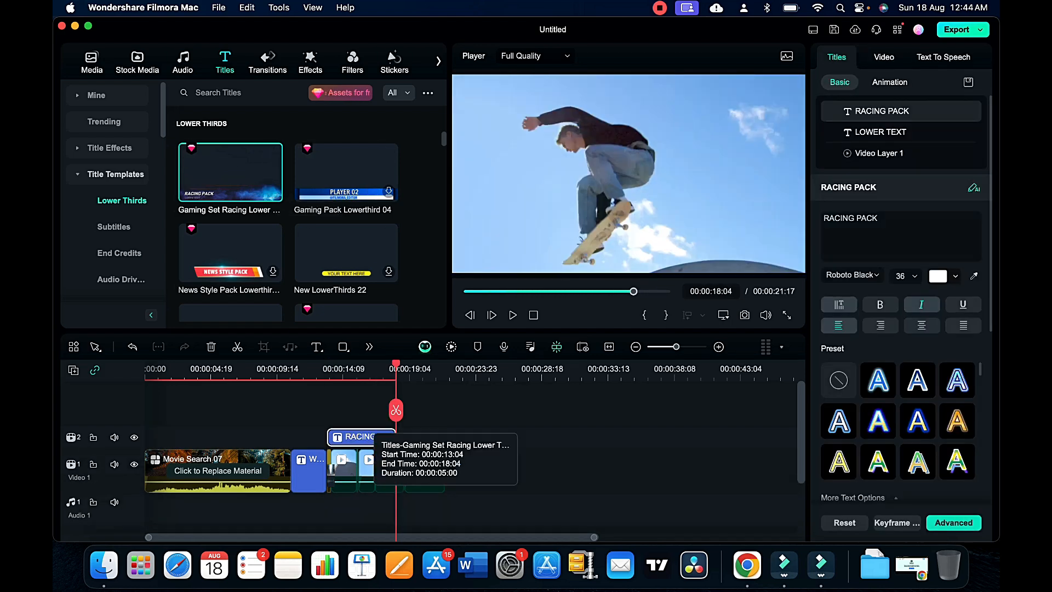
Replace the lower third's "RACING PACK" text with "Hello Subscribers"
triple_click(848, 218)
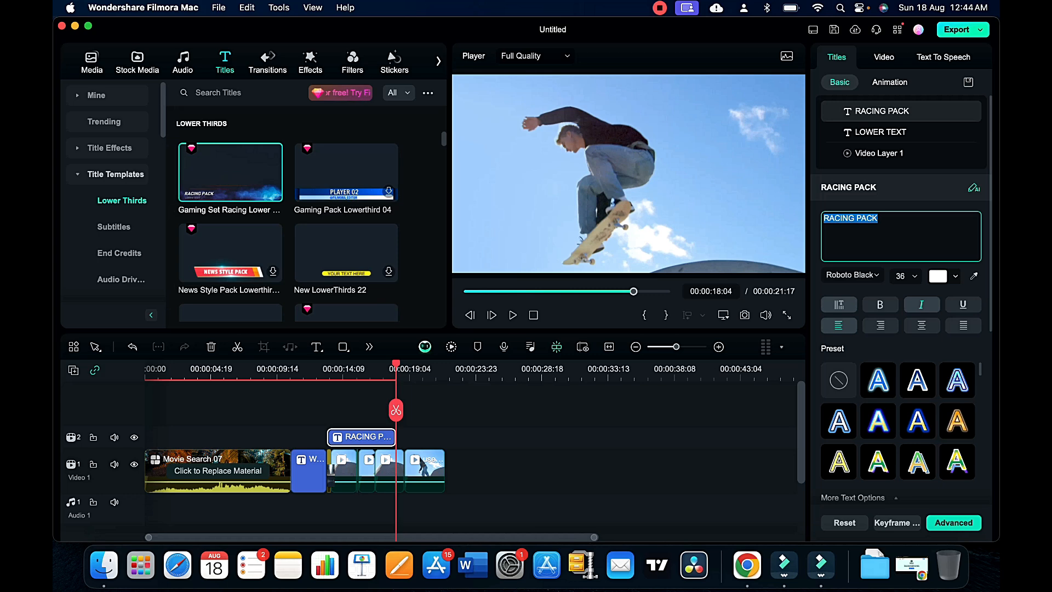
type("Hello")
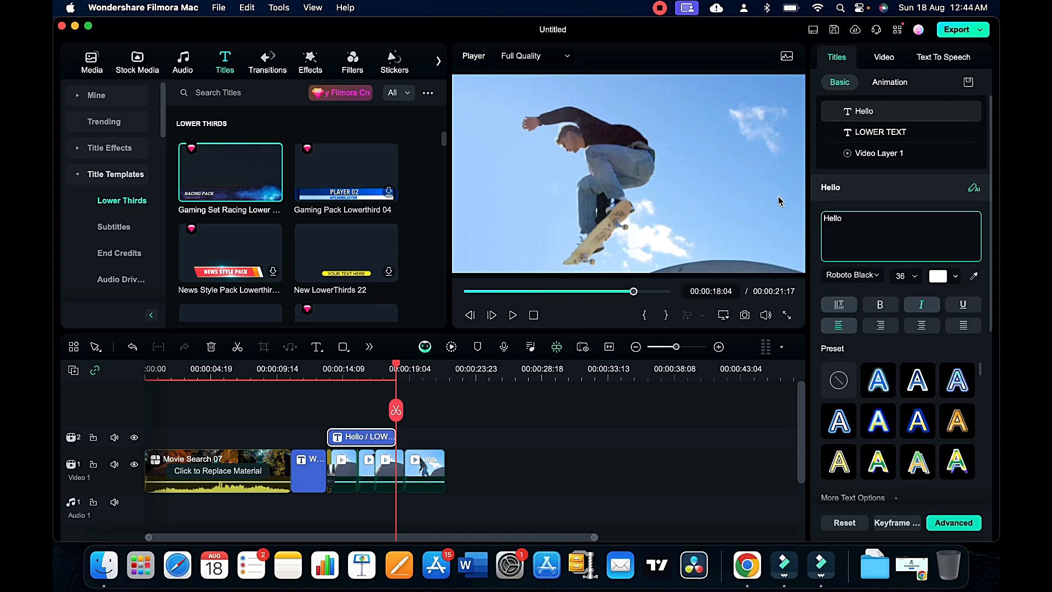
type(" Subscribers")
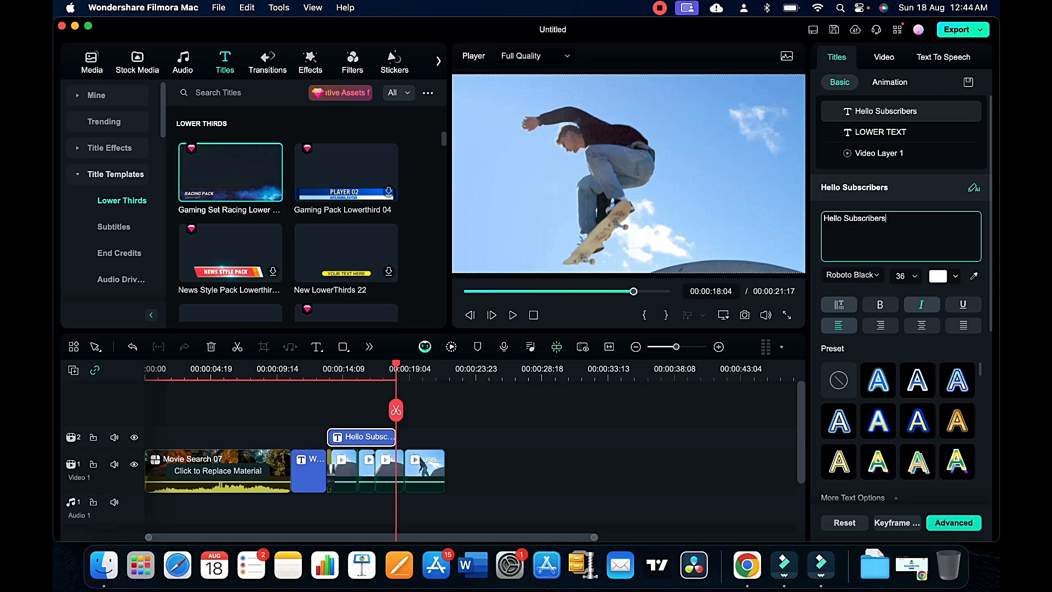
Play back the timeline from the "Welcome to my vlog" title through the lower third and the user guide clips
left_click(433, 407)
left_click_drag(397, 364, 309, 364)
left_click(513, 315)
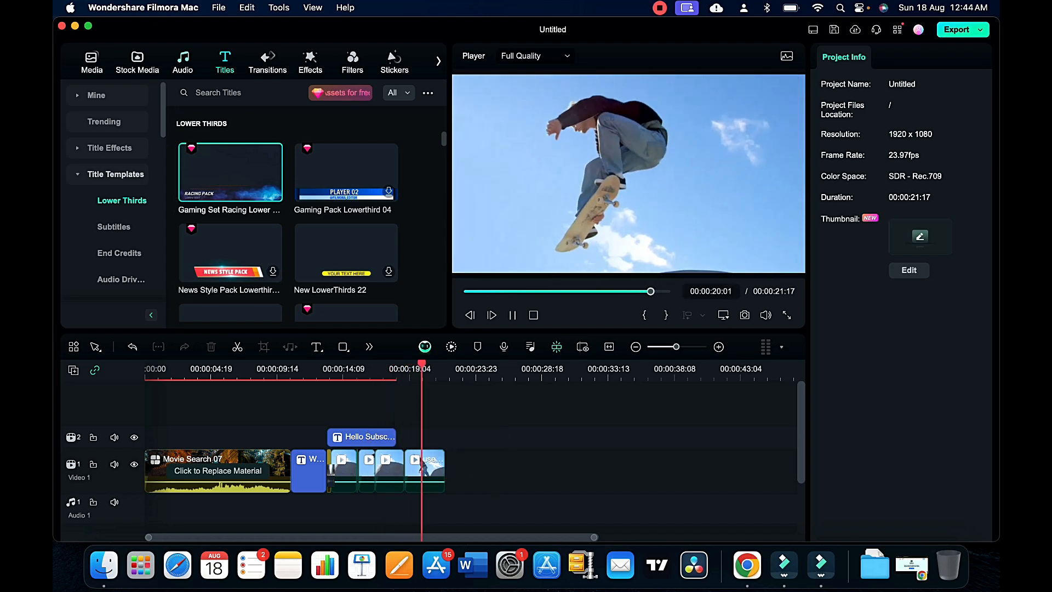
key("space")
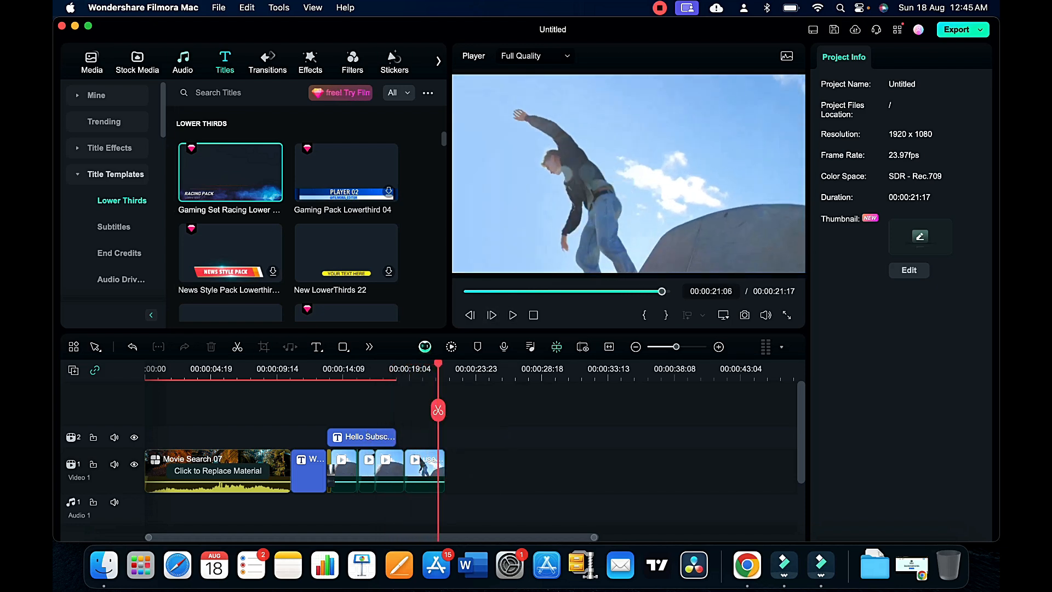
Audition the Mouse click and Click Button 07 - SFX sound effects in the Click category
key("alt+3")
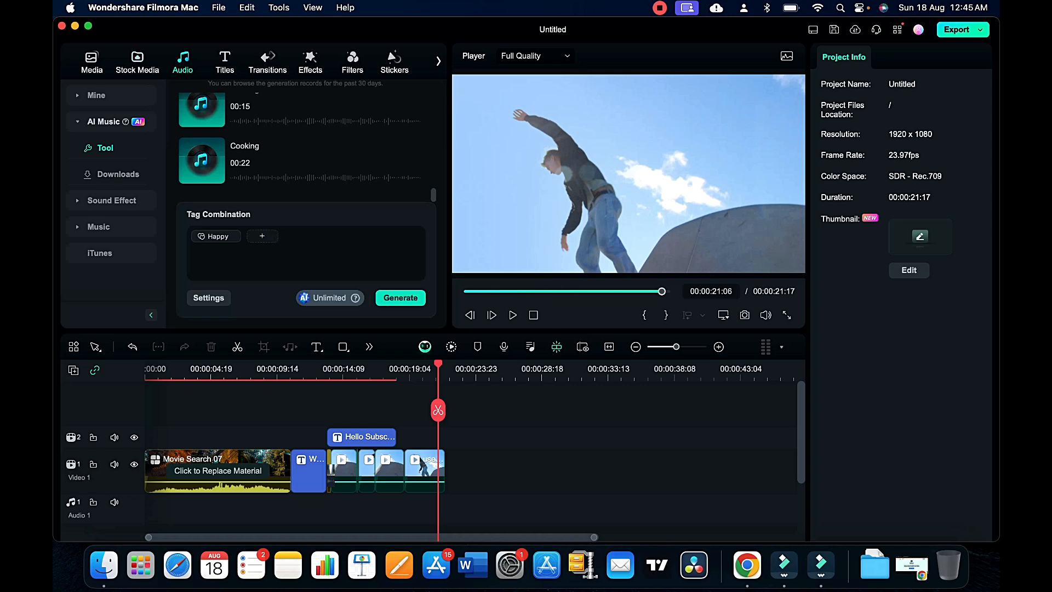
scroll(255, 163, "up", 10)
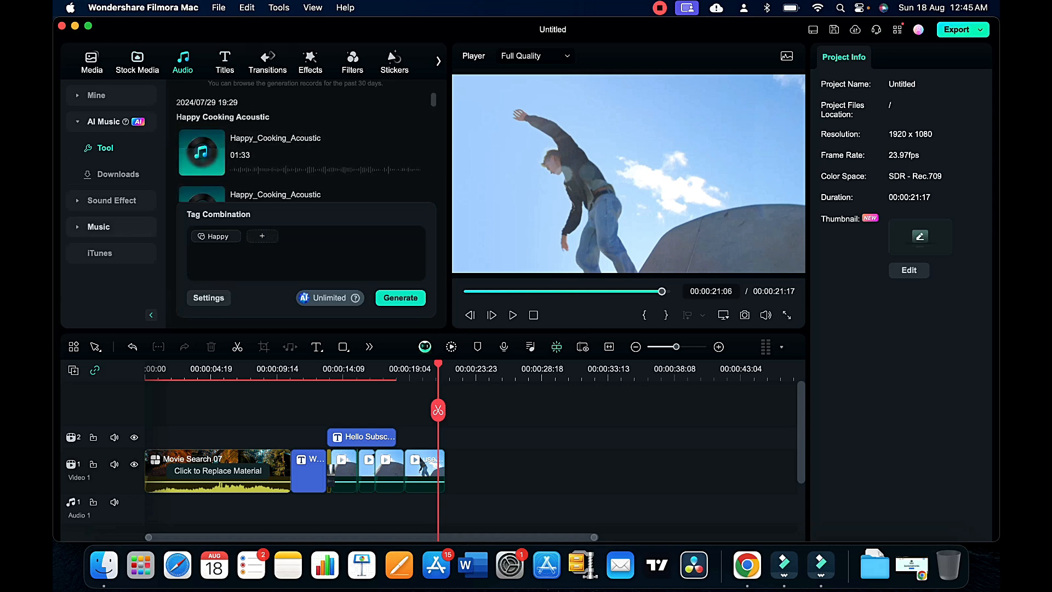
left_click(112, 200)
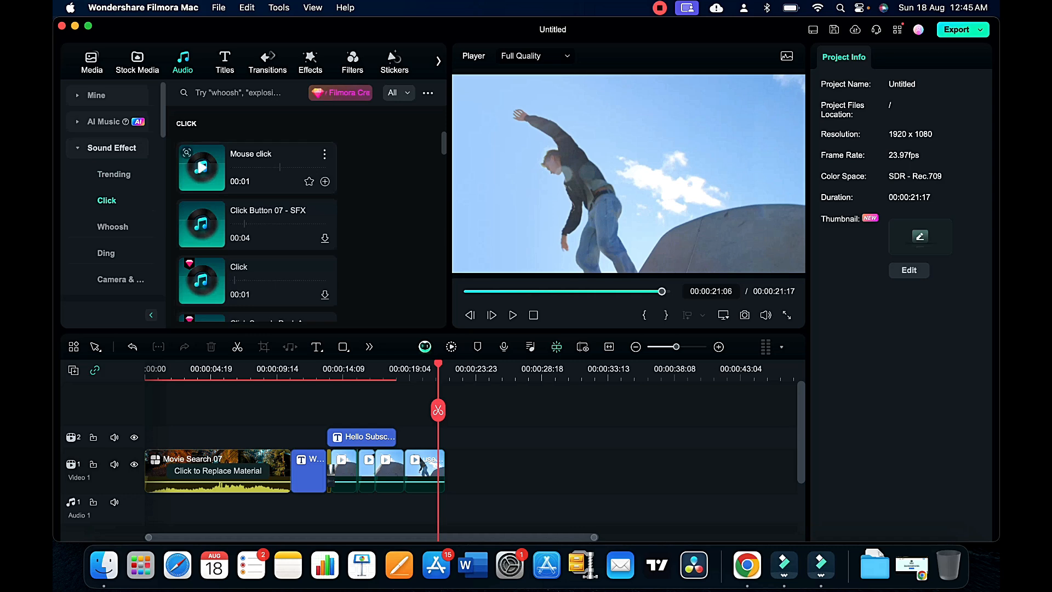
left_click(201, 167)
left_click(202, 223)
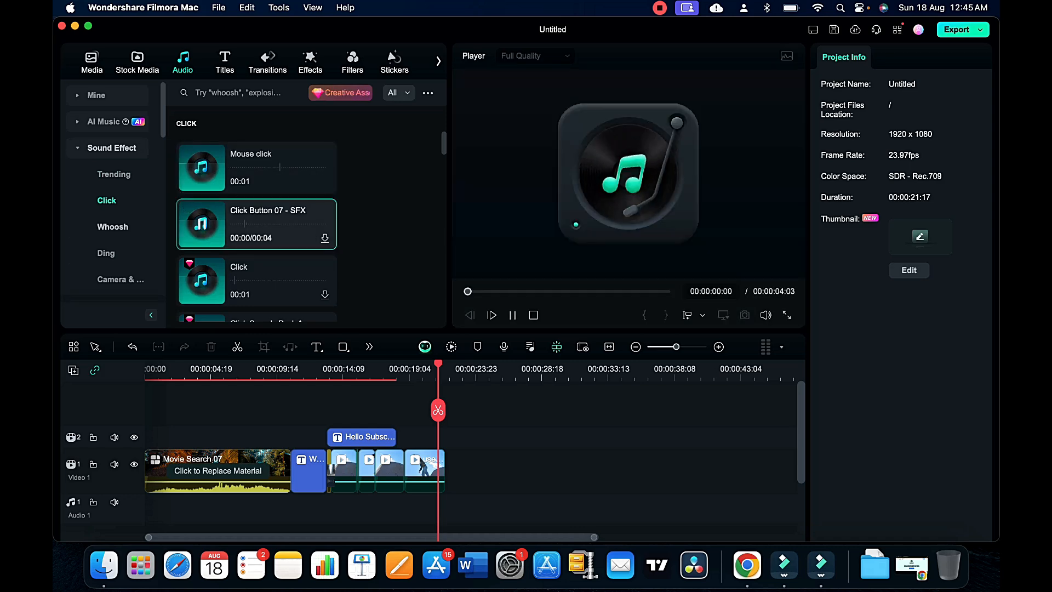
Download the first Bell Ring Sounds Pack effect from the Trending sound effects and place it on Audio 1 beneath the user guide clips
left_click(114, 174)
left_click(201, 167)
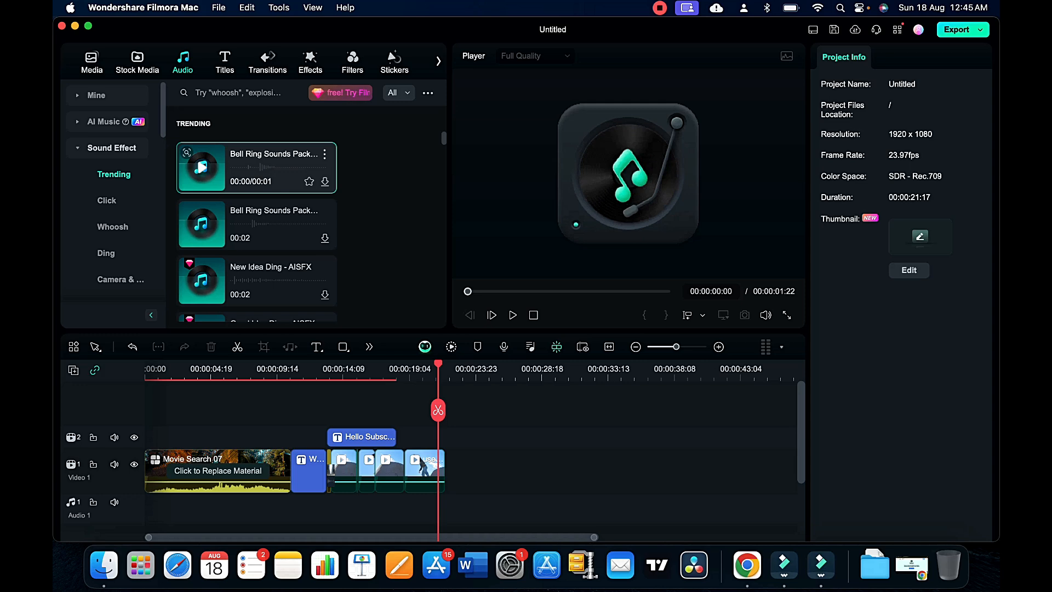
left_click_drag(202, 167, 353, 507)
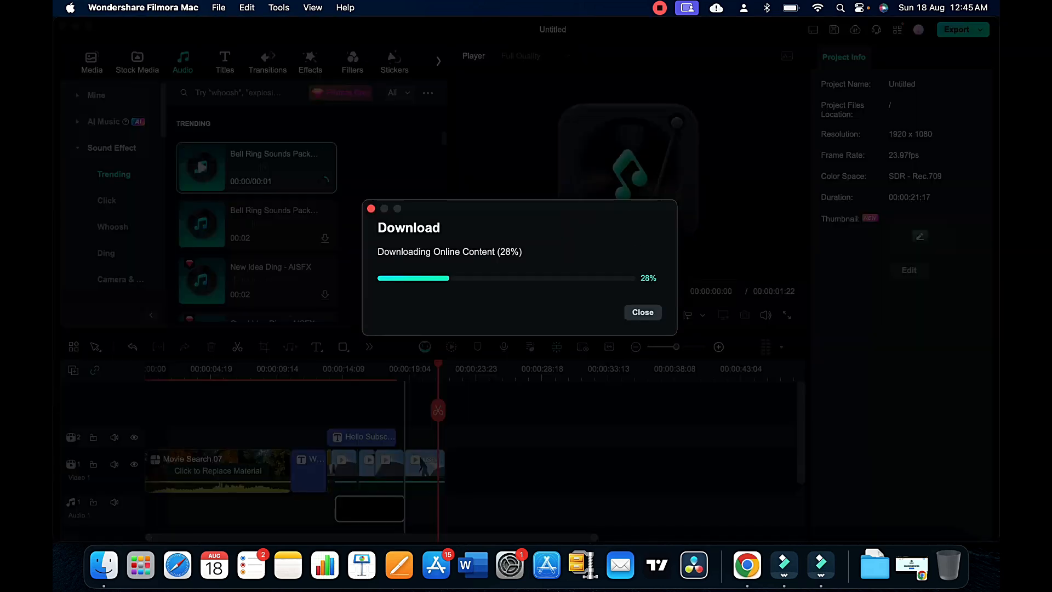
Generate AI music with the Happy mood, Vlogs theme and World genre tags
left_click(102, 121)
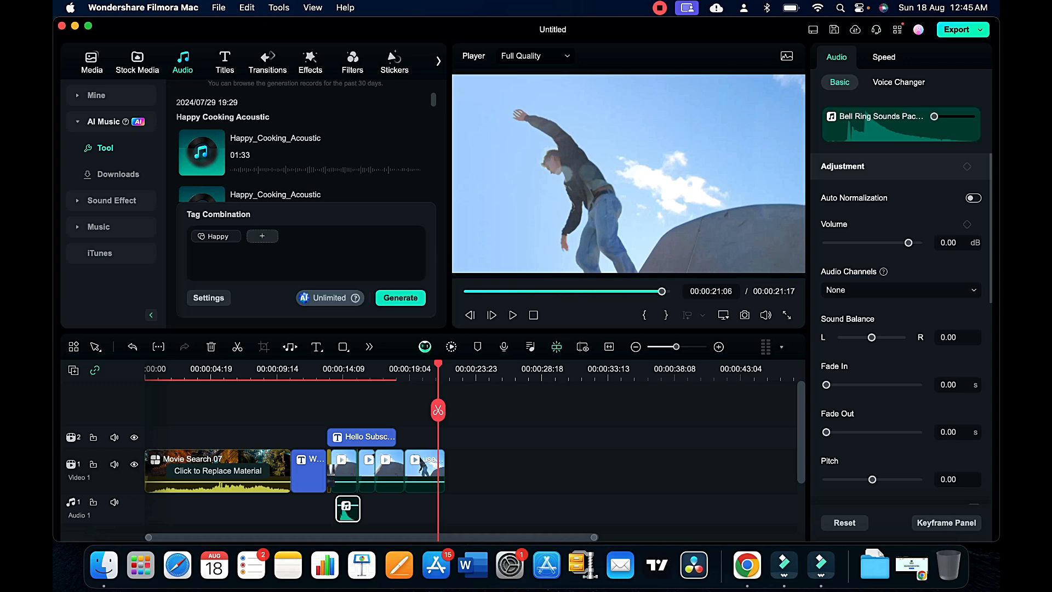
left_click(262, 236)
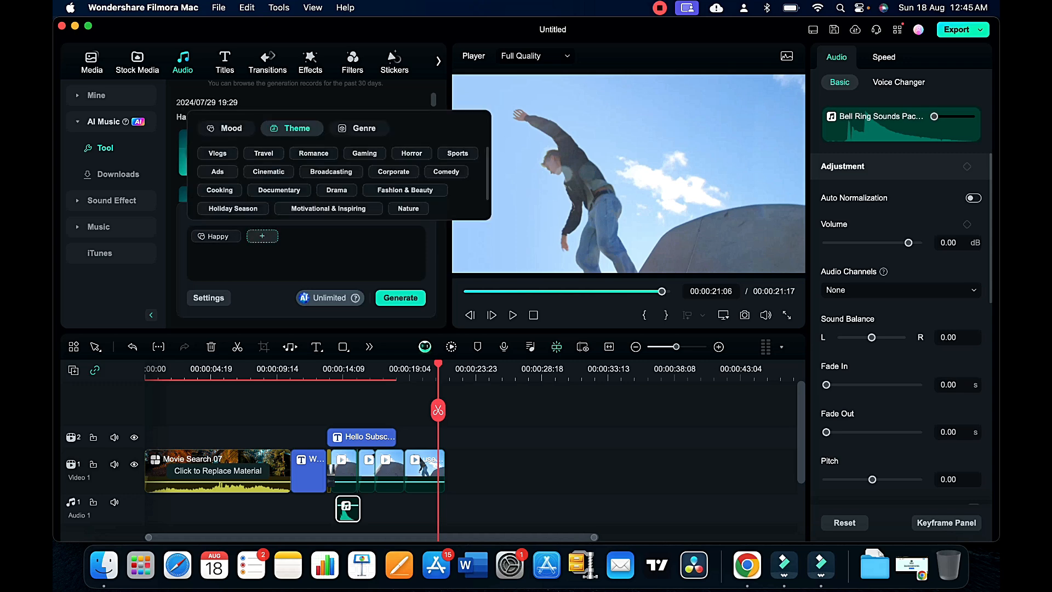
left_click(217, 153)
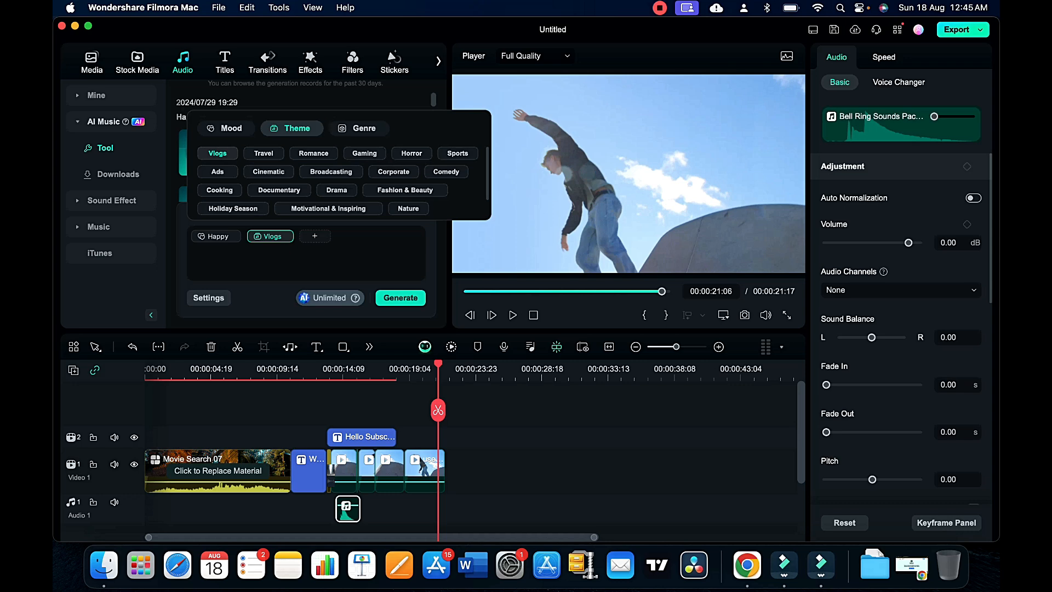
left_click(359, 128)
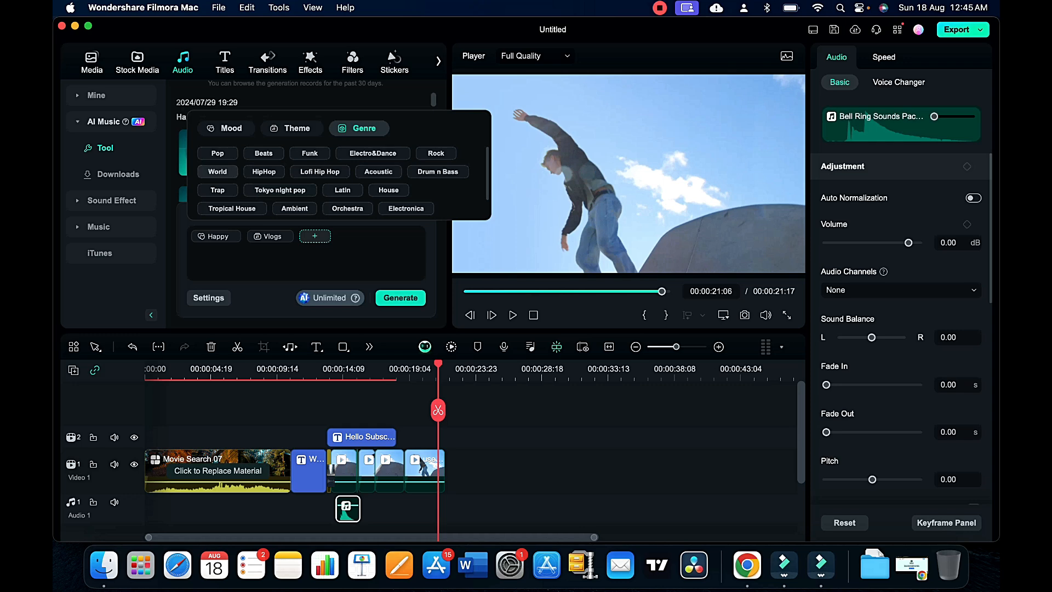
left_click(217, 171)
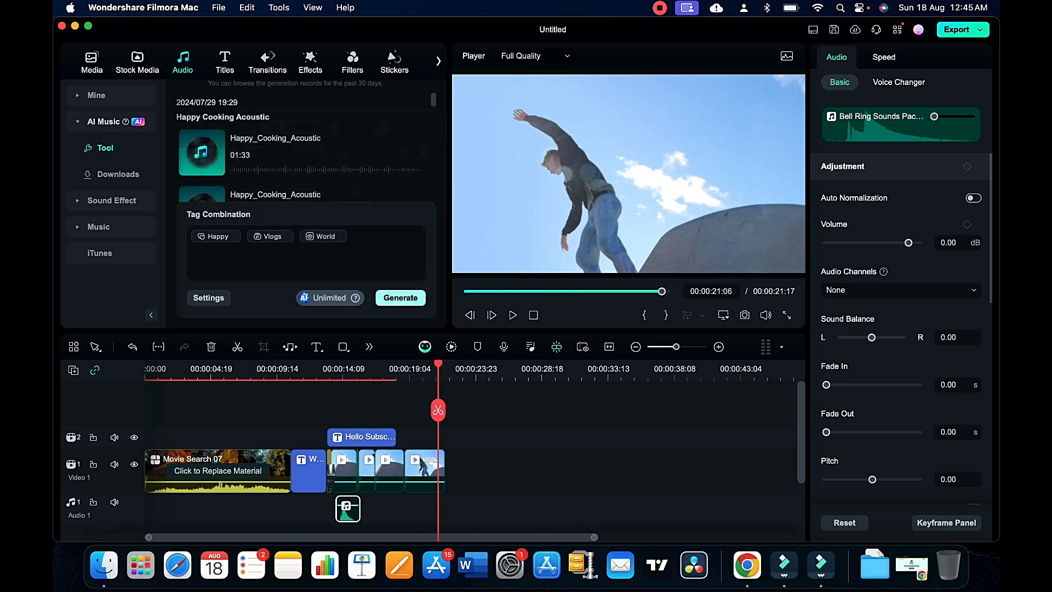
left_click(400, 298)
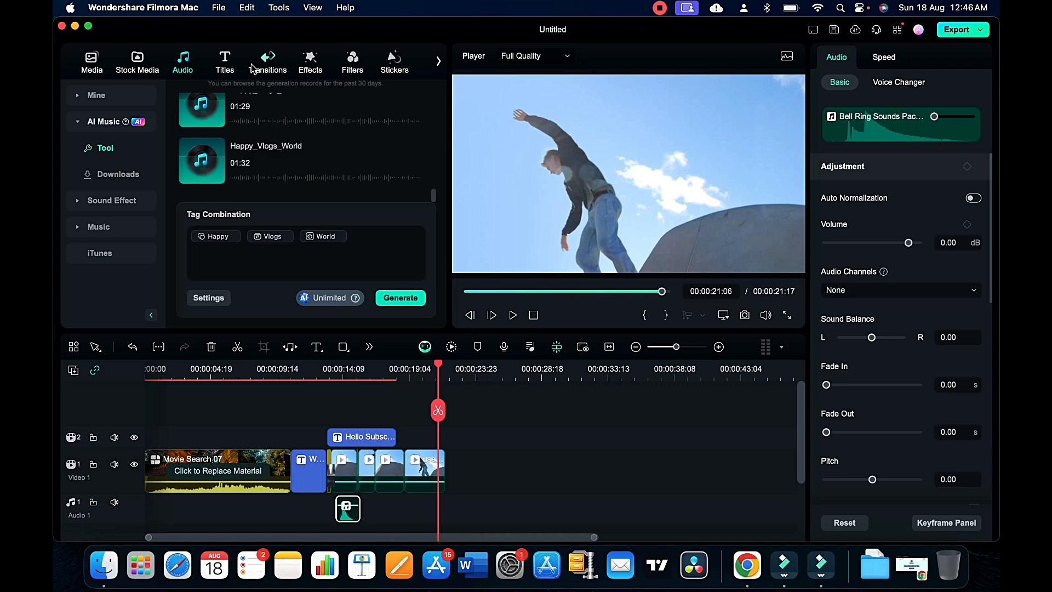
Audition the generated Happy_Vlogs_World tracks, and download the 01:32 one into the timeline's audio track
scroll(201, 159, "up", 3)
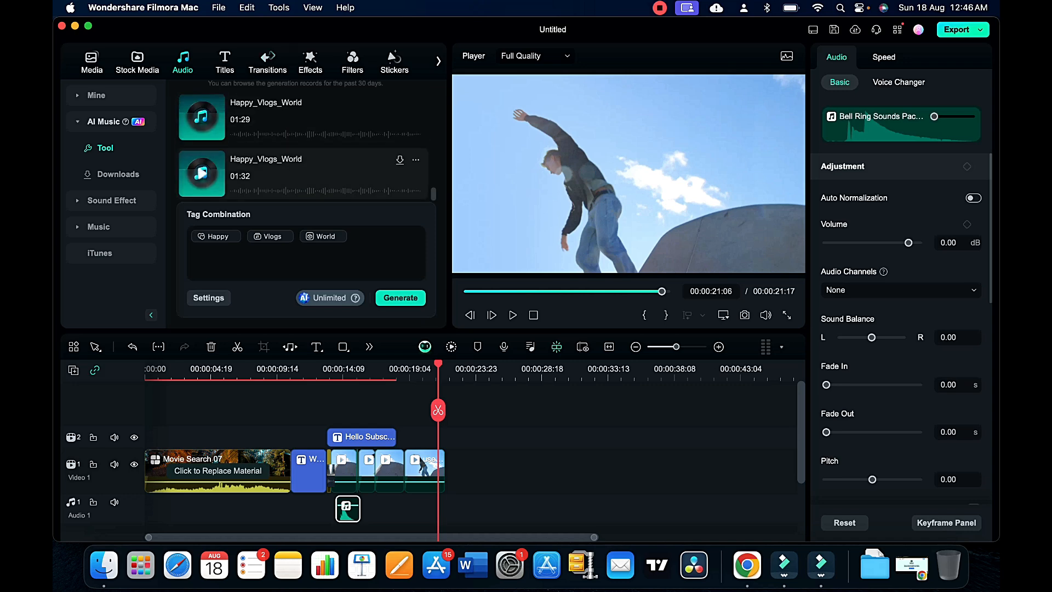
left_click(201, 125)
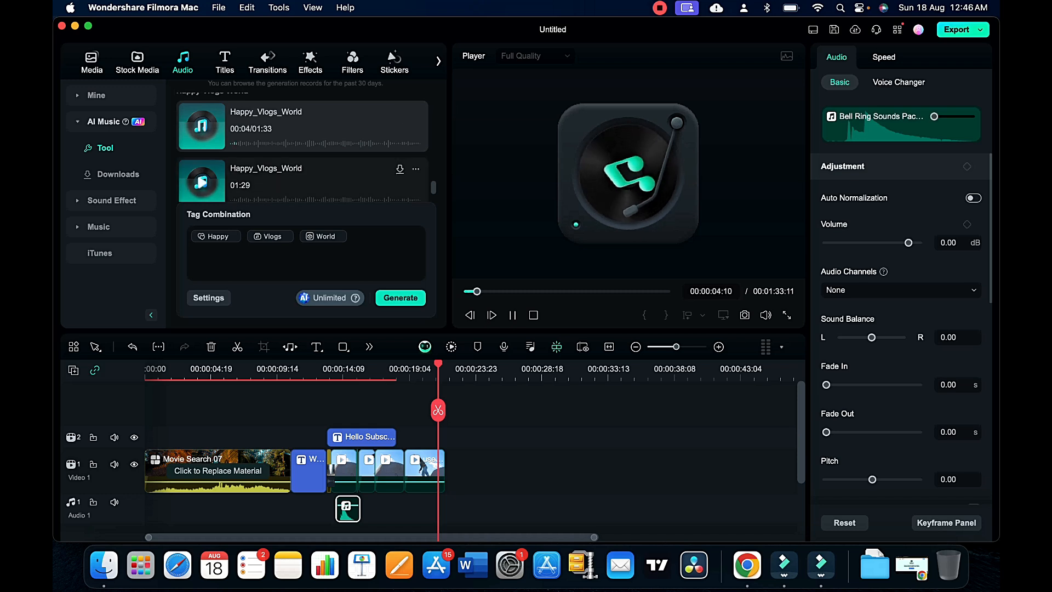
left_click(201, 183)
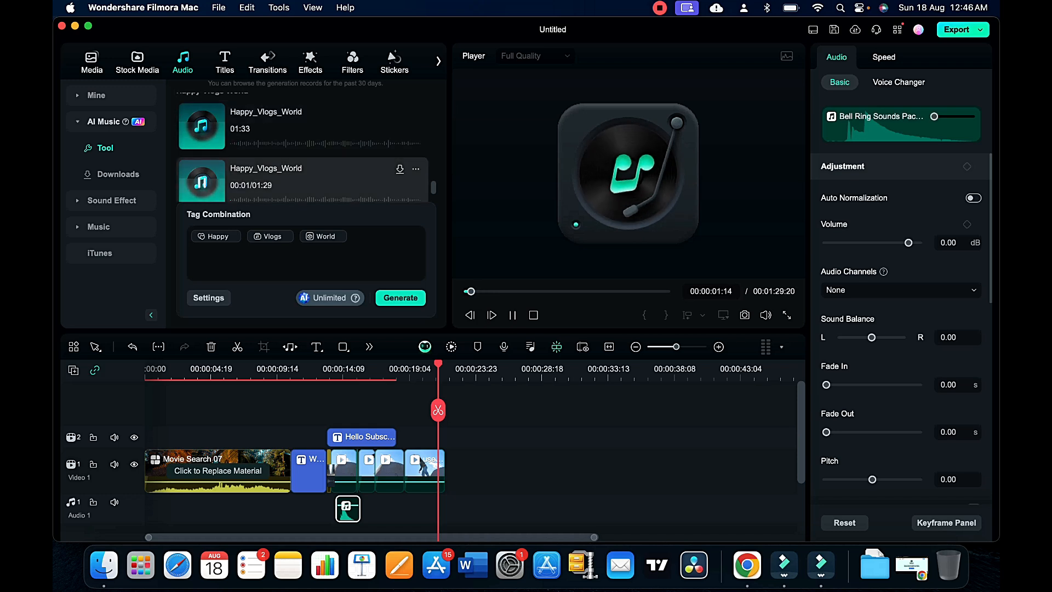
scroll(302, 164, "down", 2)
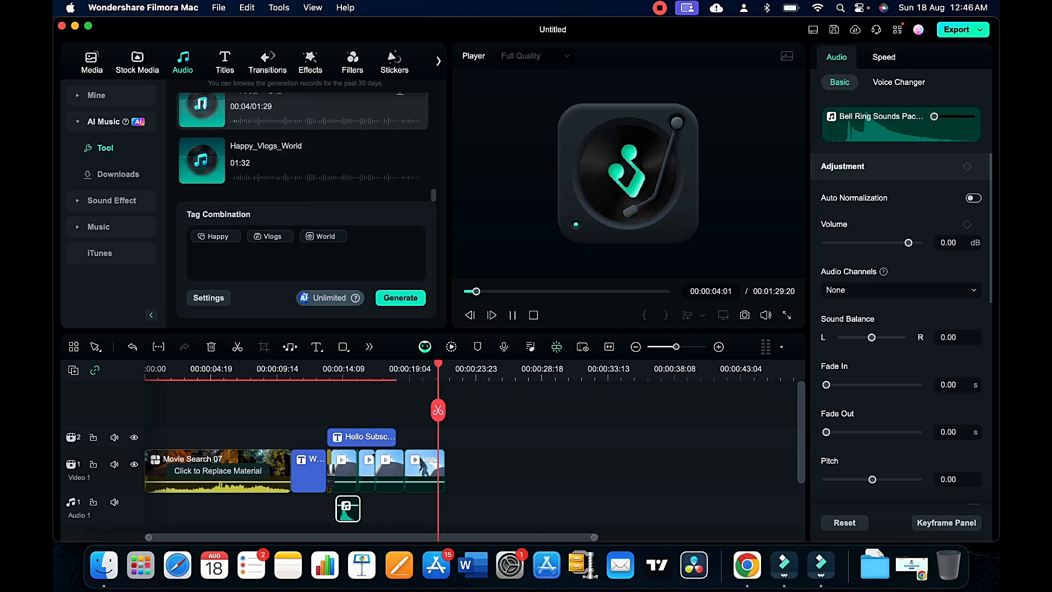
left_click(202, 160)
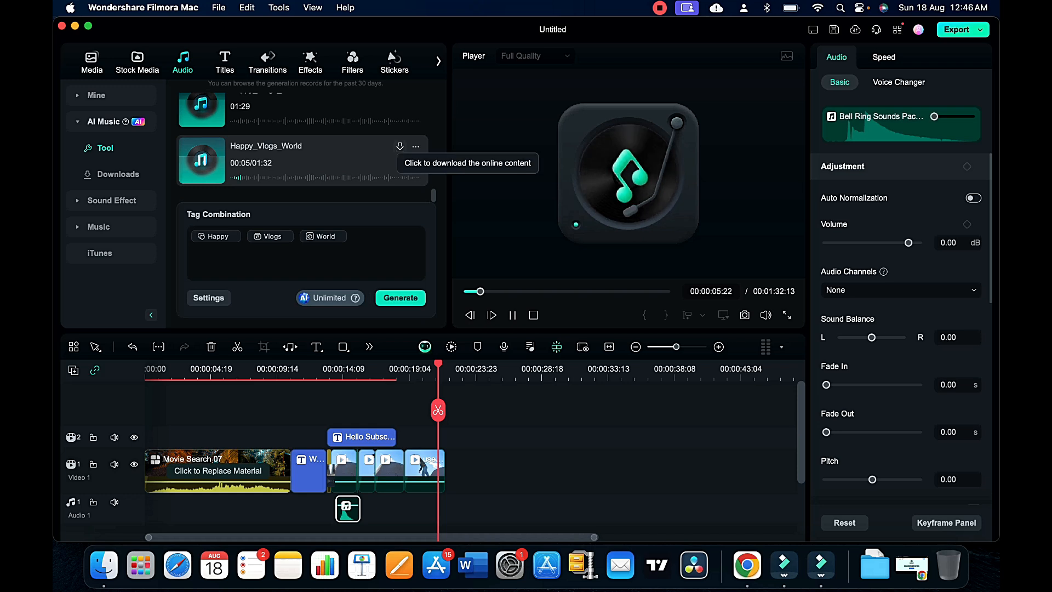
left_click(202, 159)
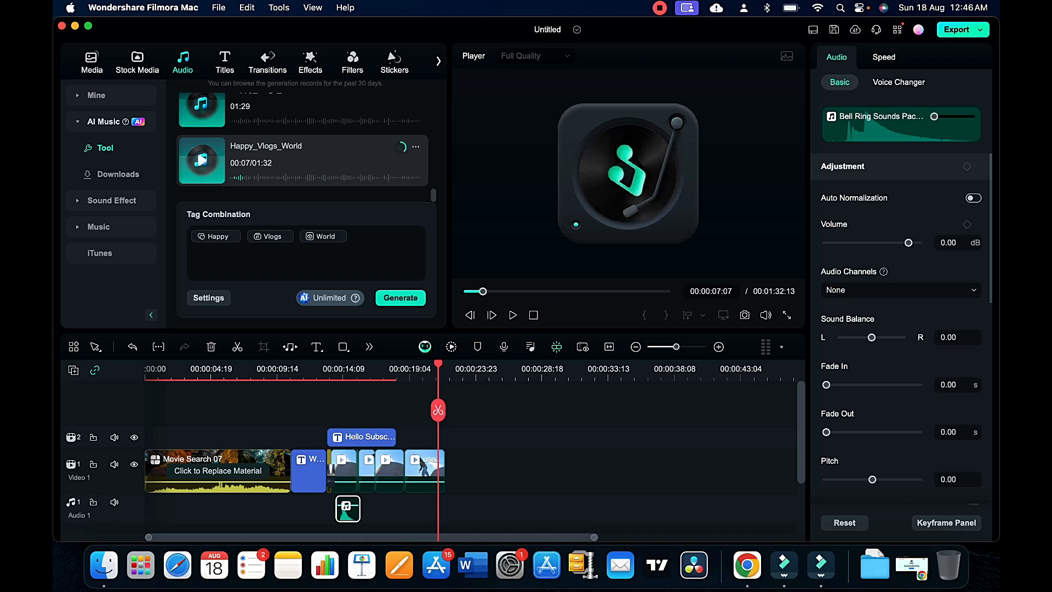
left_click(402, 147)
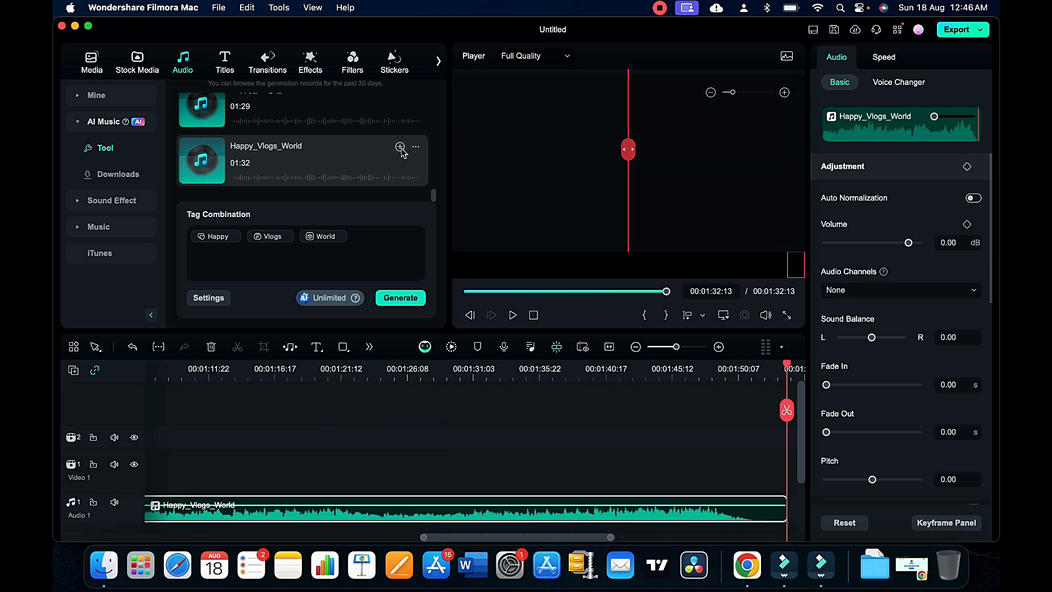
Insert the Happy_Vlogs_World music directly after the Movie Search 07 clip and lower its volume to -22.12 dB
scroll(436, 422, "down", 3)
scroll(436, 422, "up", 3)
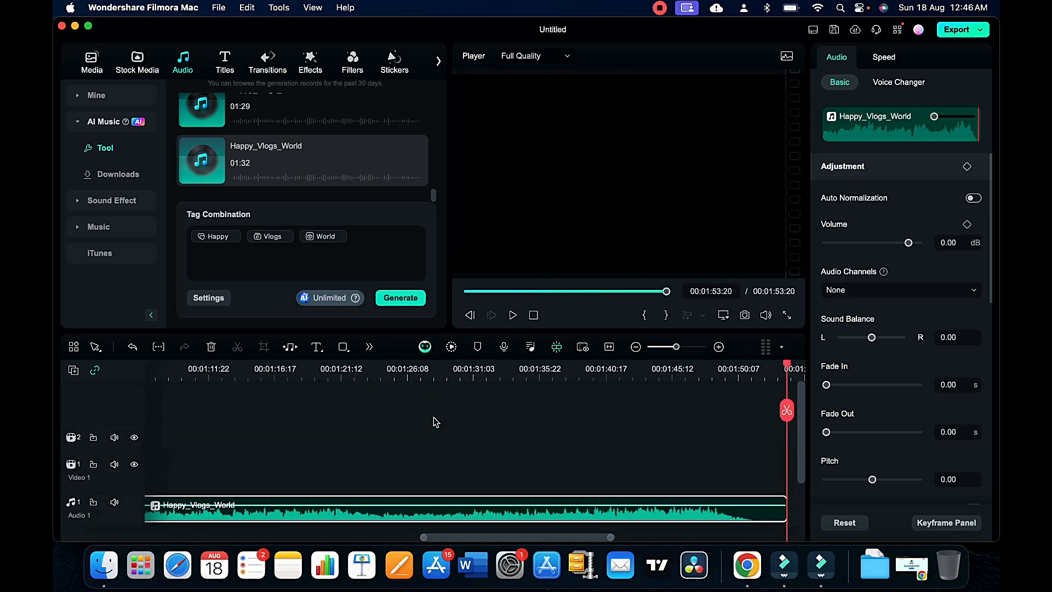
left_click_drag(544, 537, 539, 536)
scroll(471, 455, "left", 15)
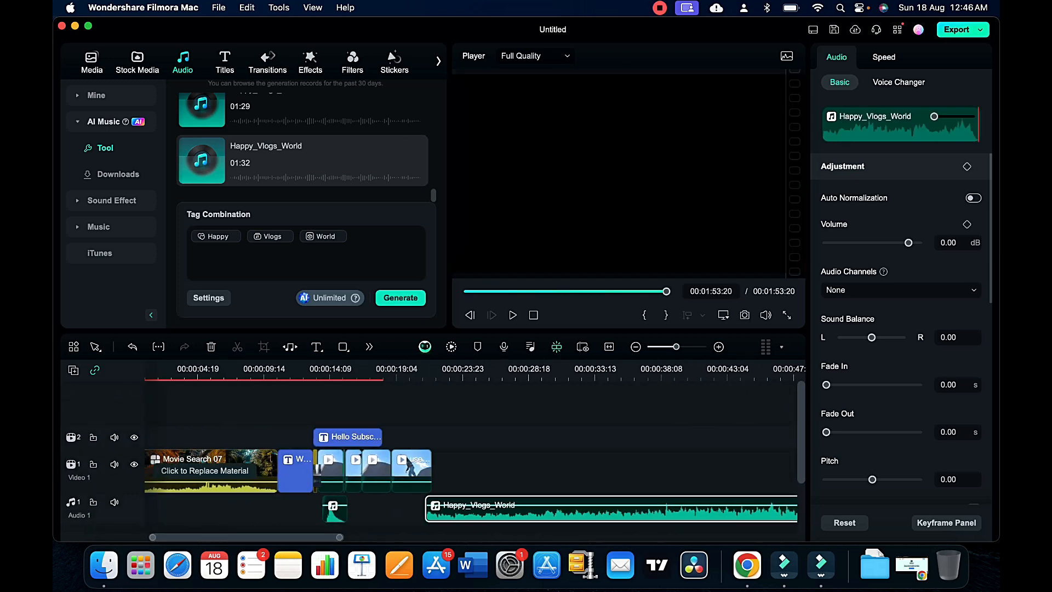
left_click_drag(482, 504, 319, 505)
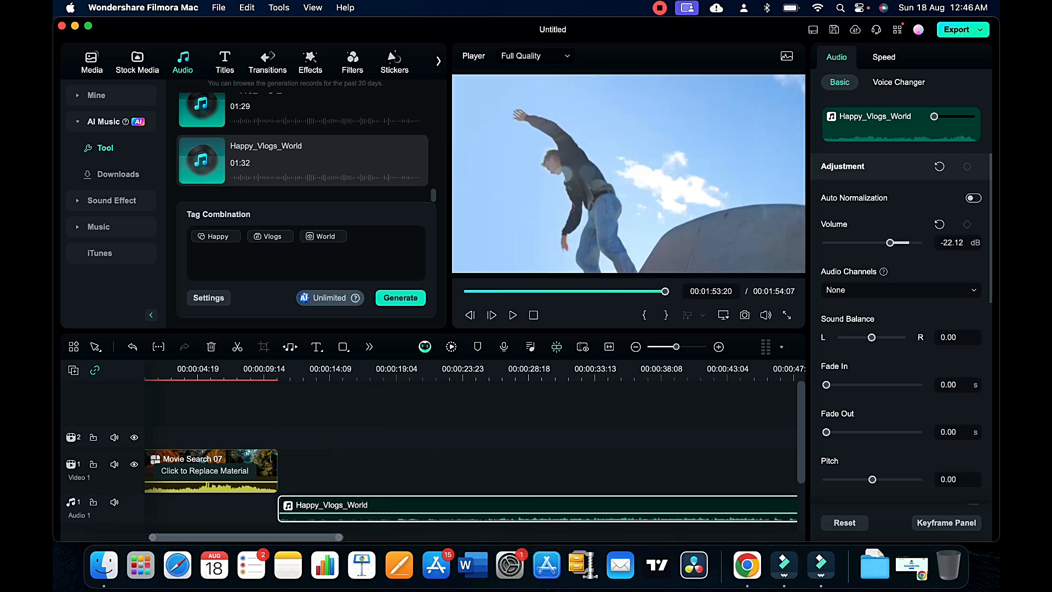
Shift the Happy_Vlogs_World music along Audio 1 so that it ends at the playhead at 00:01:53:20
scroll(471, 455, "right", 4)
scroll(471, 455, "left", 5)
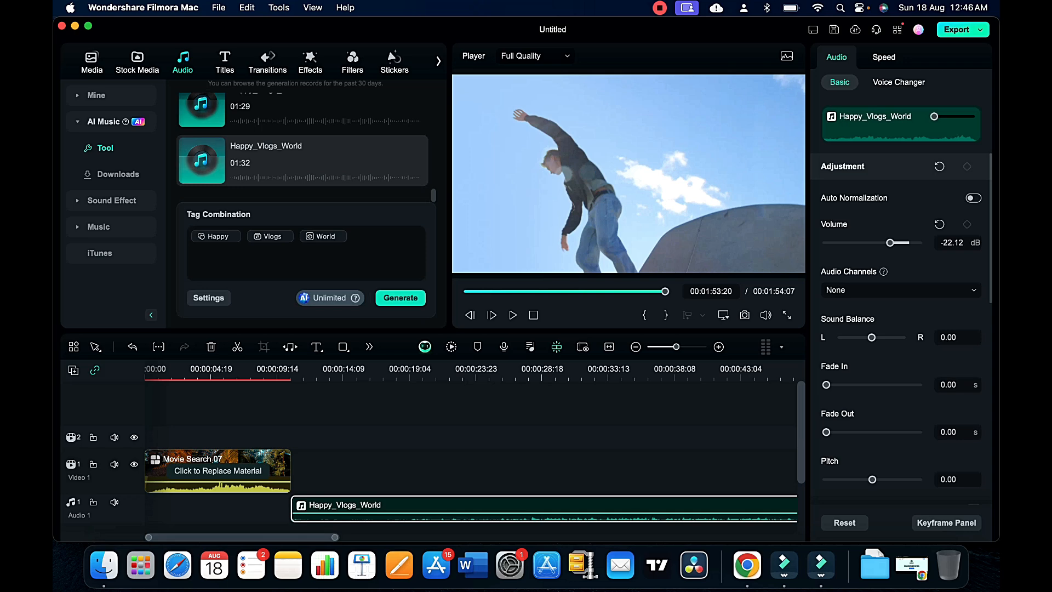
scroll(471, 454, "right", 10)
scroll(471, 455, "left", 2)
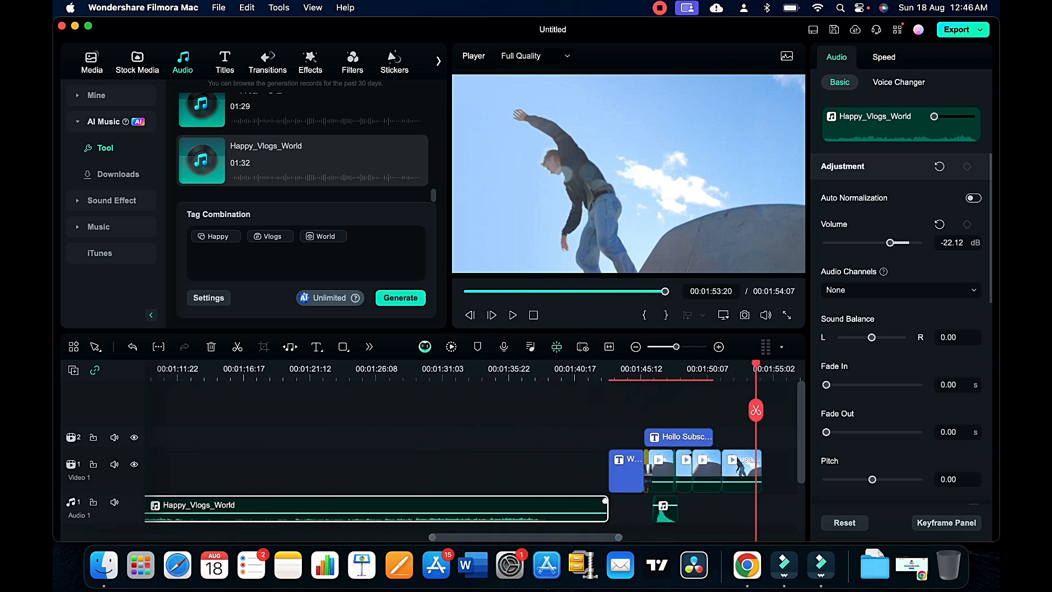
left_click_drag(607, 510, 755, 509)
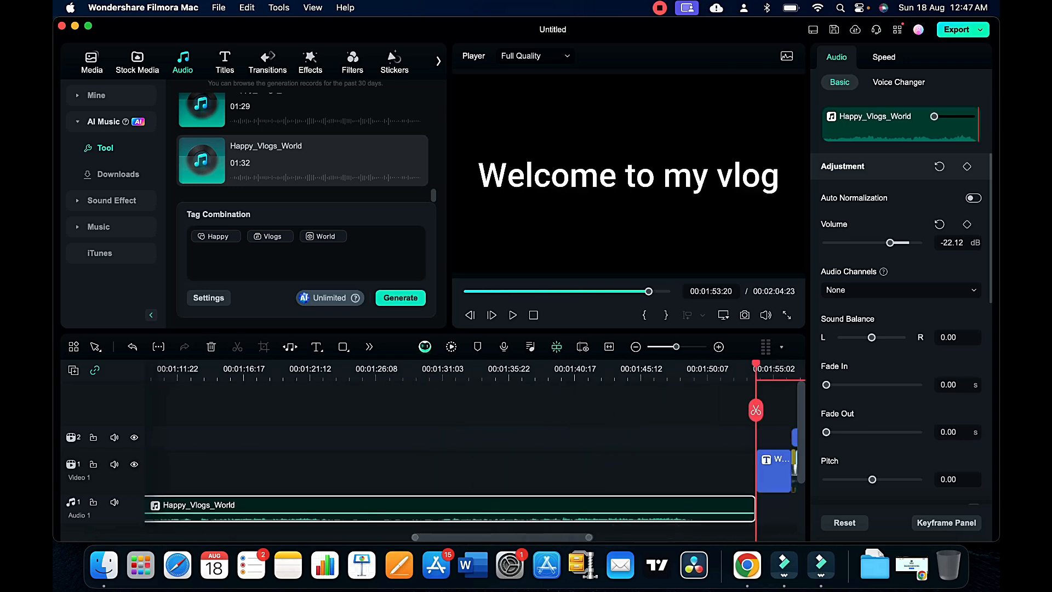
Move the Happy_Vlogs_World music to a second audio track and set its volume to -16.69 dB
scroll(756, 509, "down", 1)
scroll(546, 482, "down", 3)
left_click_drag(546, 455, 658, 484)
Delete the empty gap before the "Welcome to my vlog" title and move the music to Audio 1, starting just before Movie Search 07 ends
left_click(630, 415)
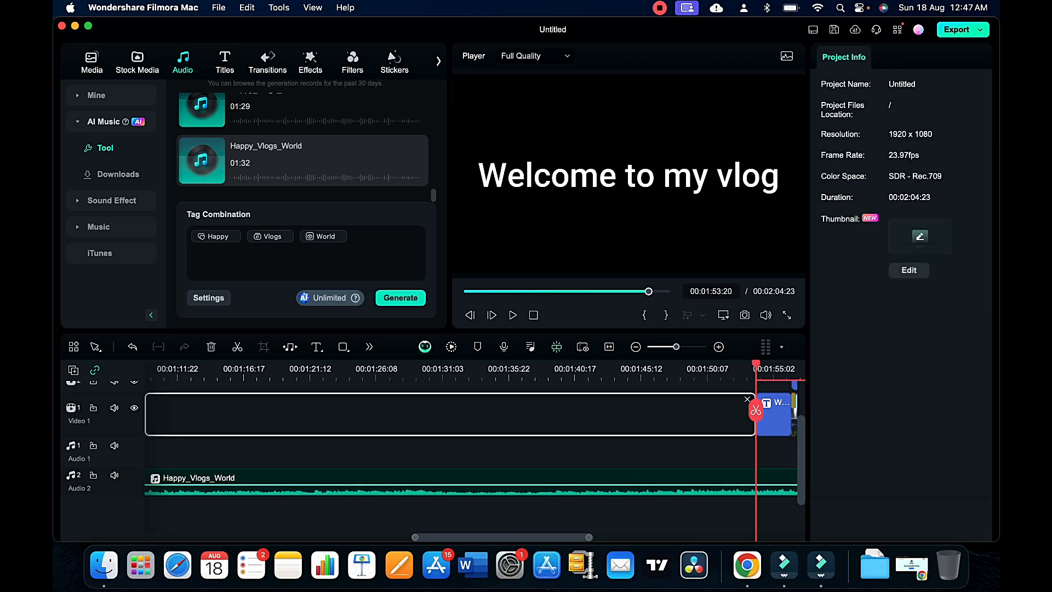
key("Delete")
left_click_drag(585, 482, 314, 452)
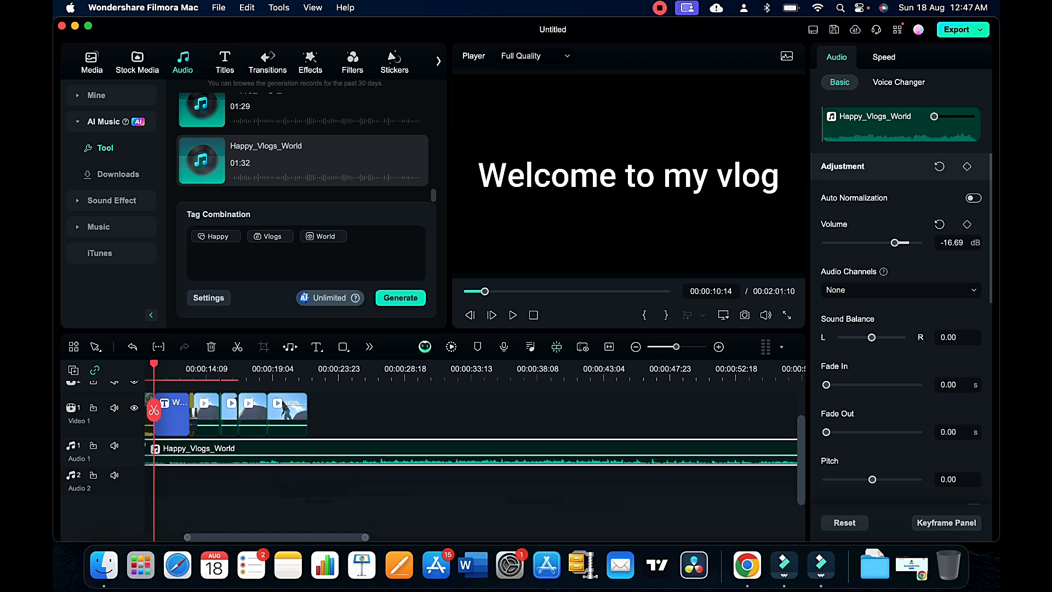
scroll(323, 449, "left", 5)
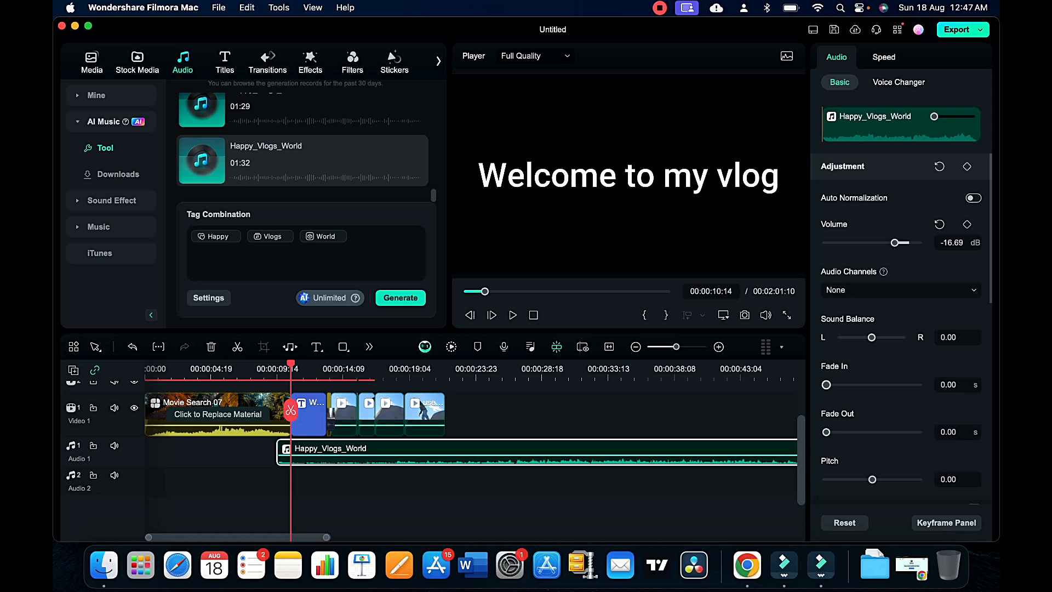
Apply a 9.26 s fade-in to the Happy_Vlogs_World music
left_click_drag(290, 410, 254, 411)
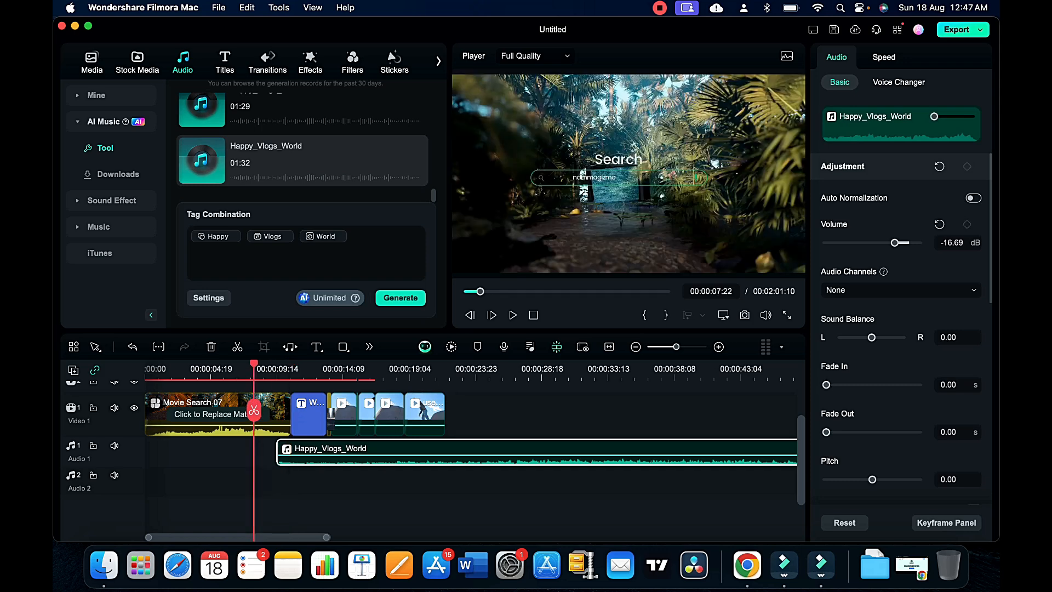
left_click_drag(254, 368, 273, 367)
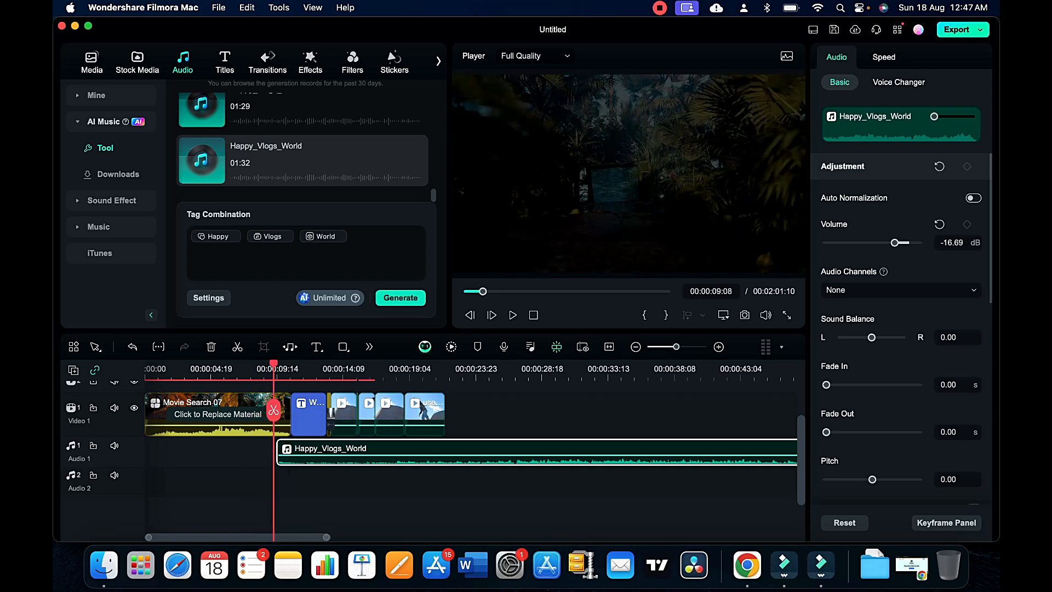
left_click(242, 432)
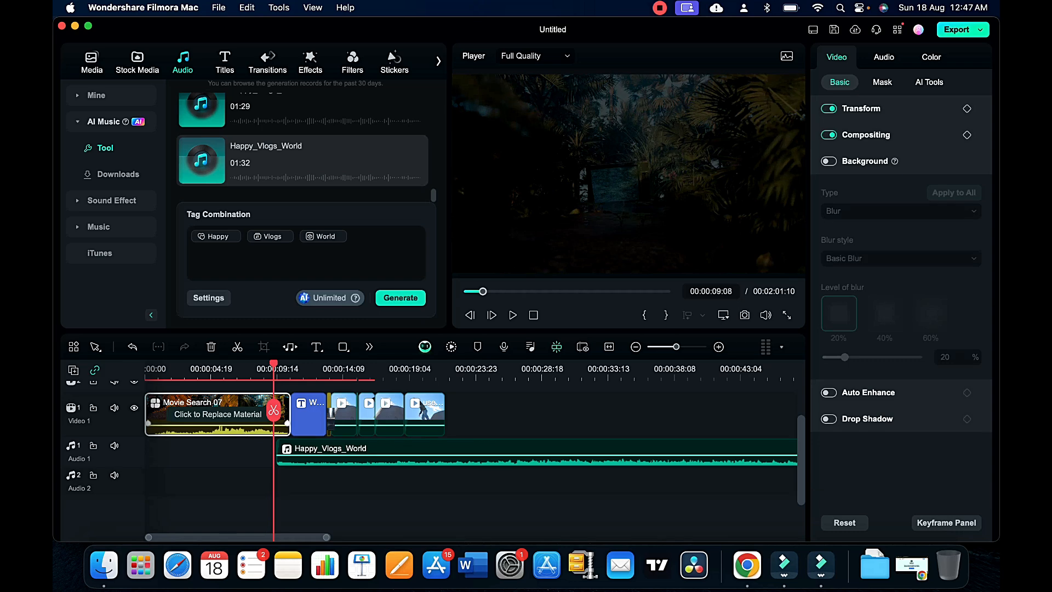
left_click(883, 57)
left_click_drag(826, 406, 834, 385)
left_click(383, 460)
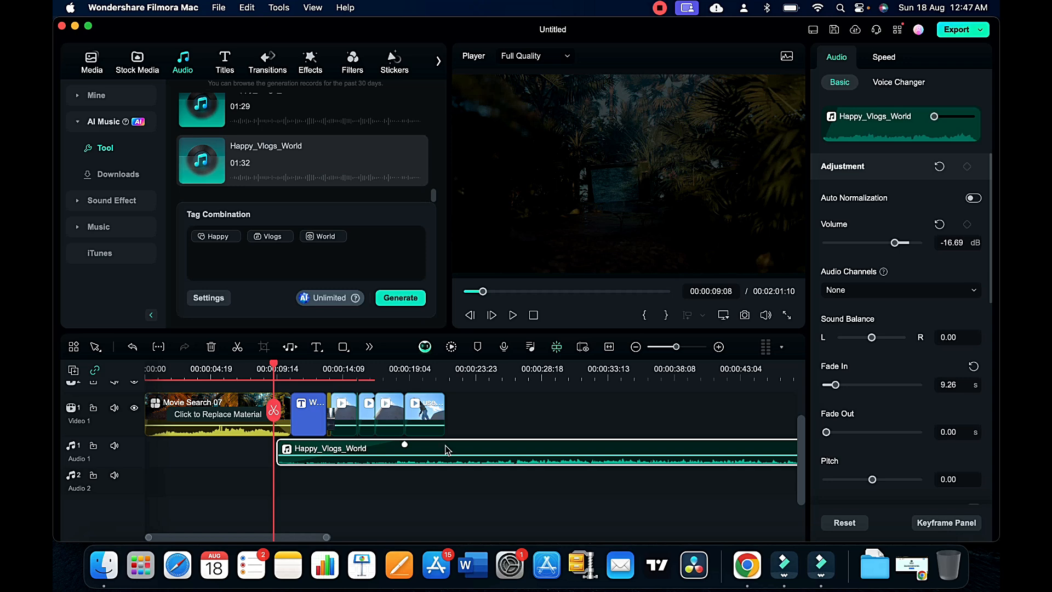
Split the Happy_Vlogs_World music at 00:00:21:18, where the last video clip ends
left_click_drag(274, 410, 445, 410)
left_click(446, 410)
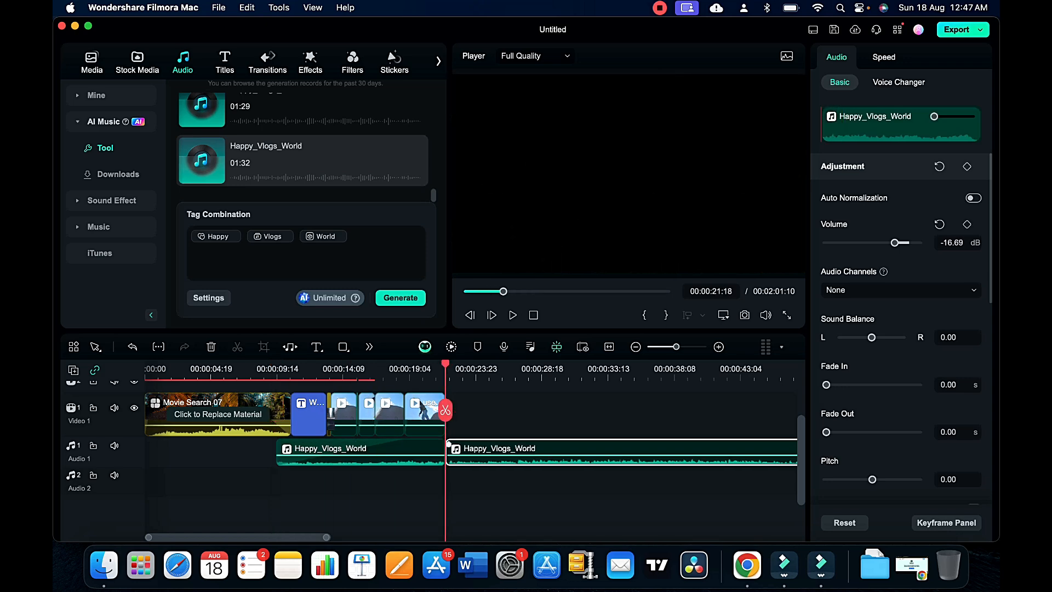
Delete the Happy_Vlogs_World music after 00:00:21:18 and move the "Hello Subscribers" title on video track 2 above the clips following the welcome title
key("Delete")
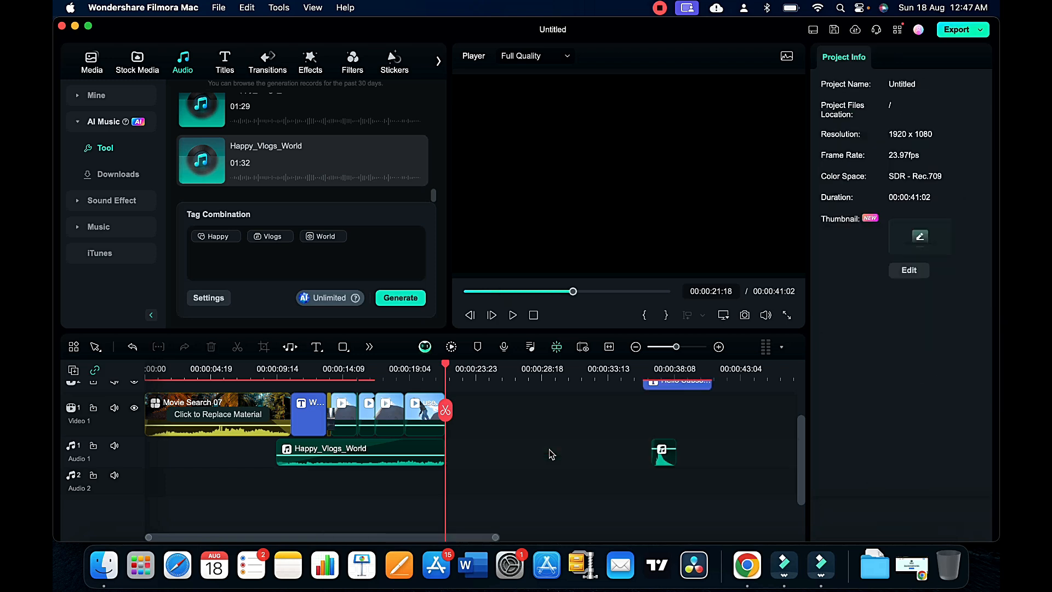
scroll(445, 409, "up", 2)
left_click_drag(678, 436, 371, 437)
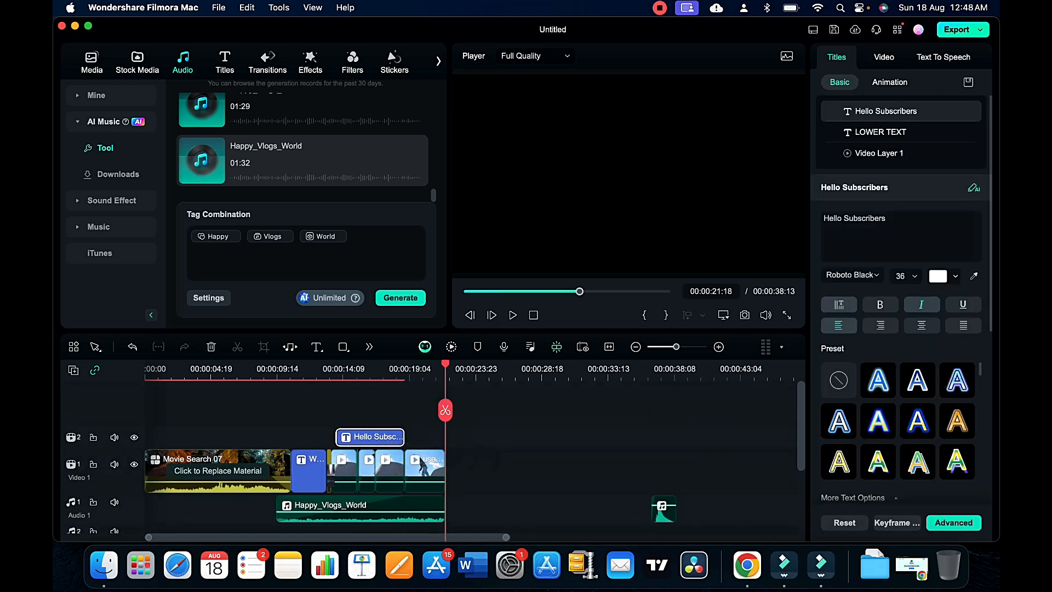
Delete the stray Bell Ring sound effect beyond the end of the video on Audio 1
scroll(370, 436, "down", 2)
left_click(663, 443)
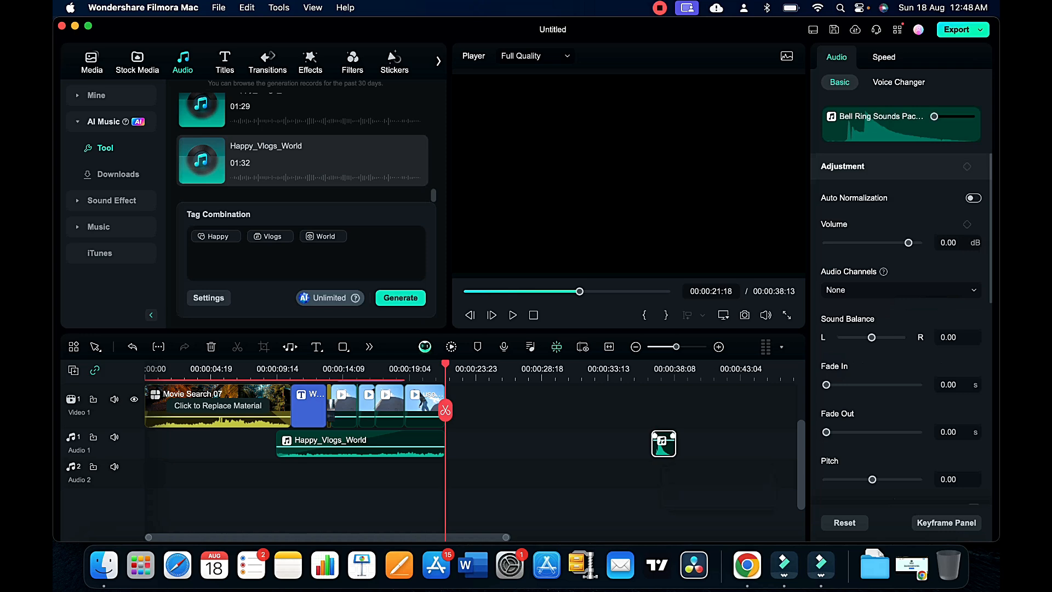
key("Delete")
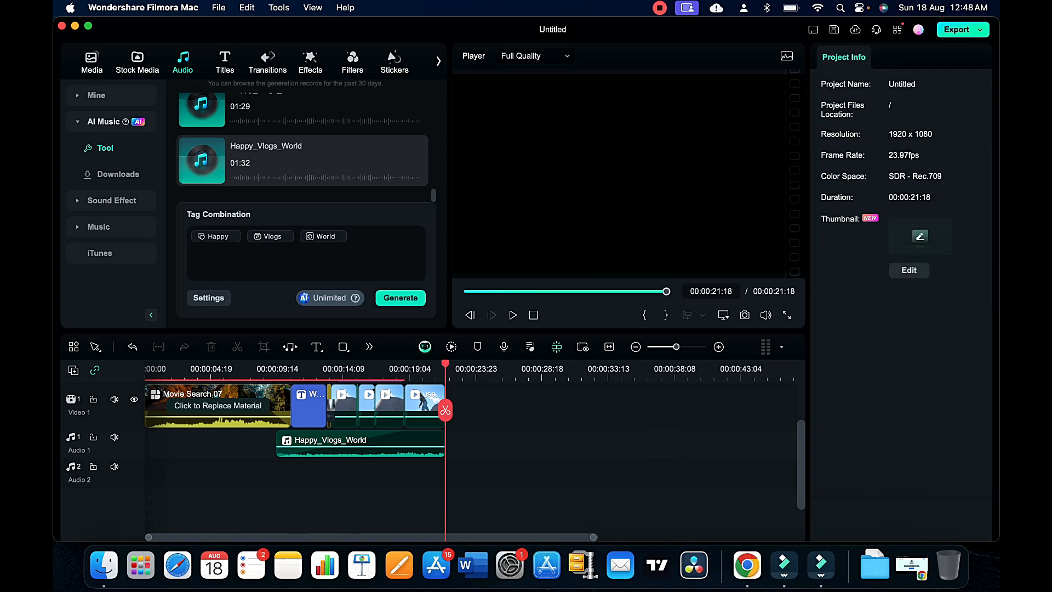
Play the whole edit from the beginning in full screen, exit full screen and place the playhead at 00:00:18:10
key("Home")
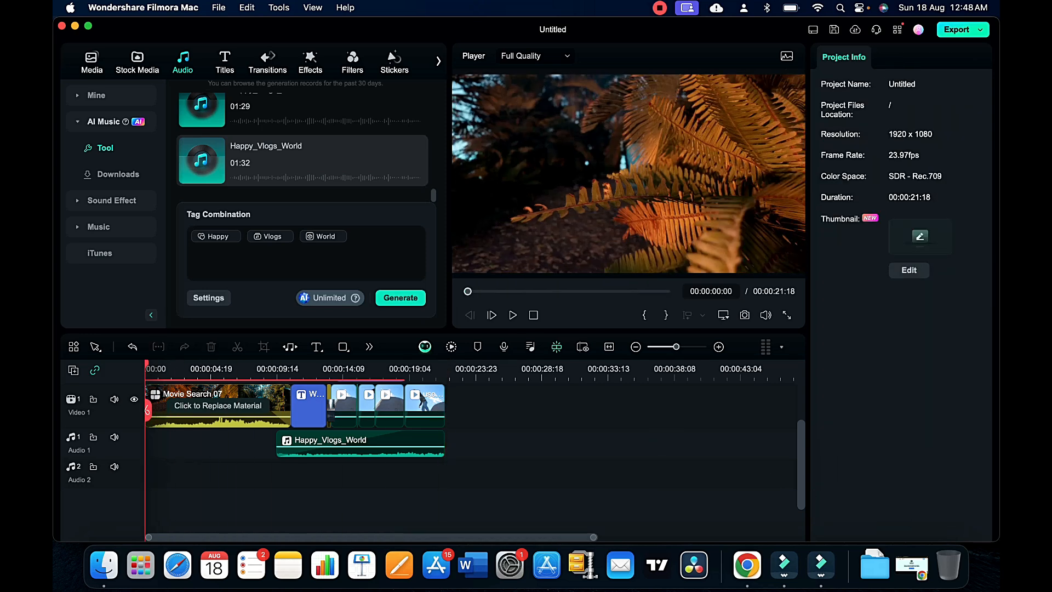
left_click(512, 315)
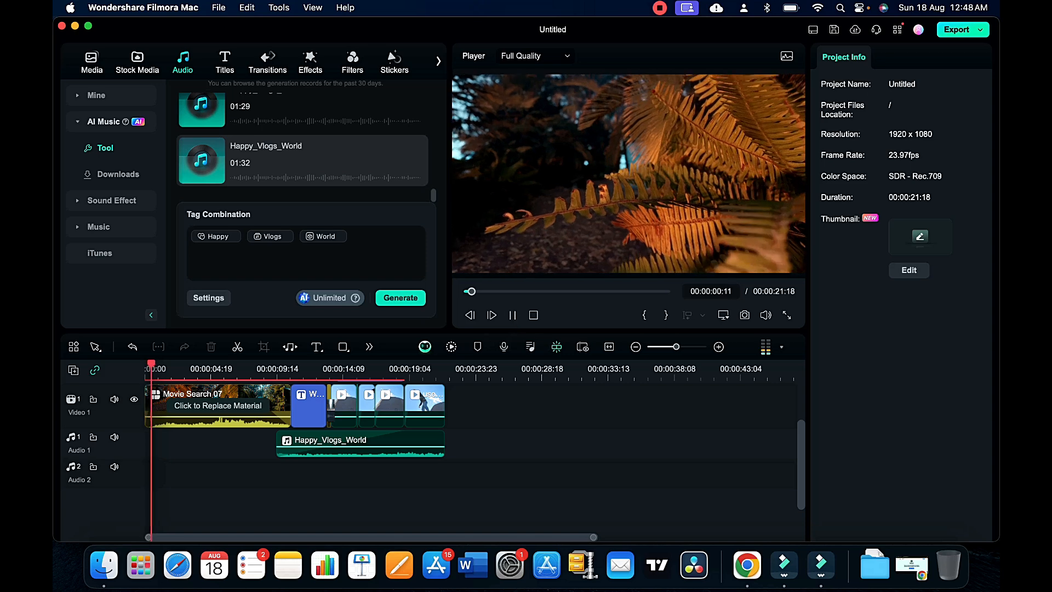
left_click(787, 314)
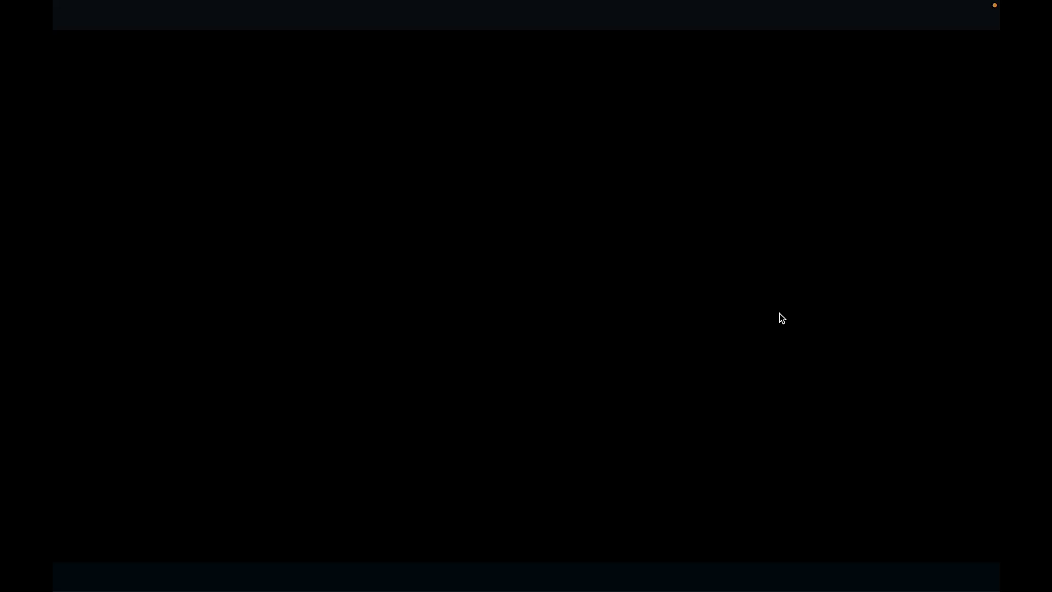
key("Escape")
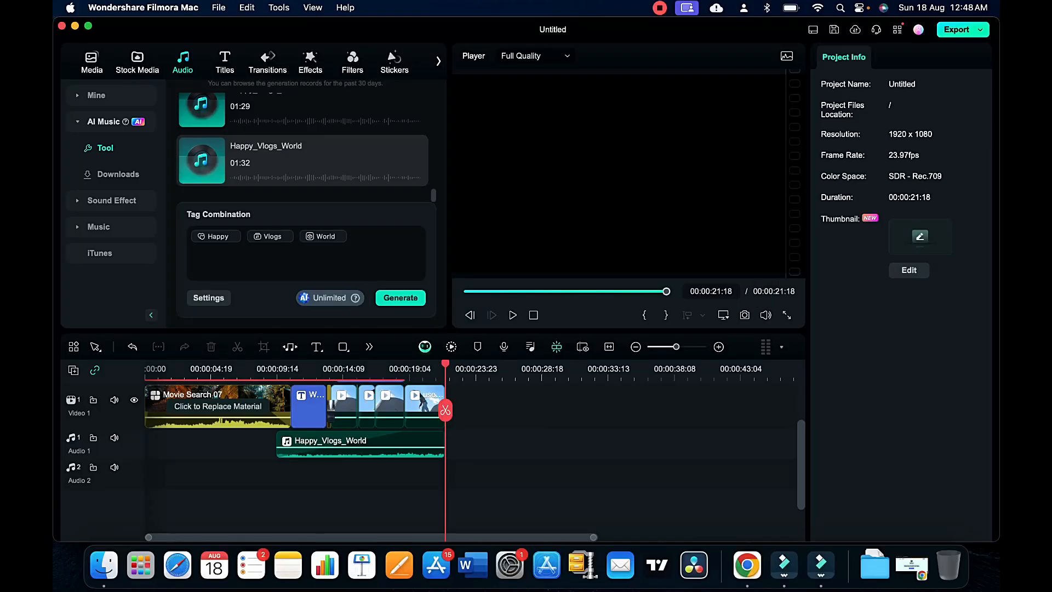
left_click(399, 368)
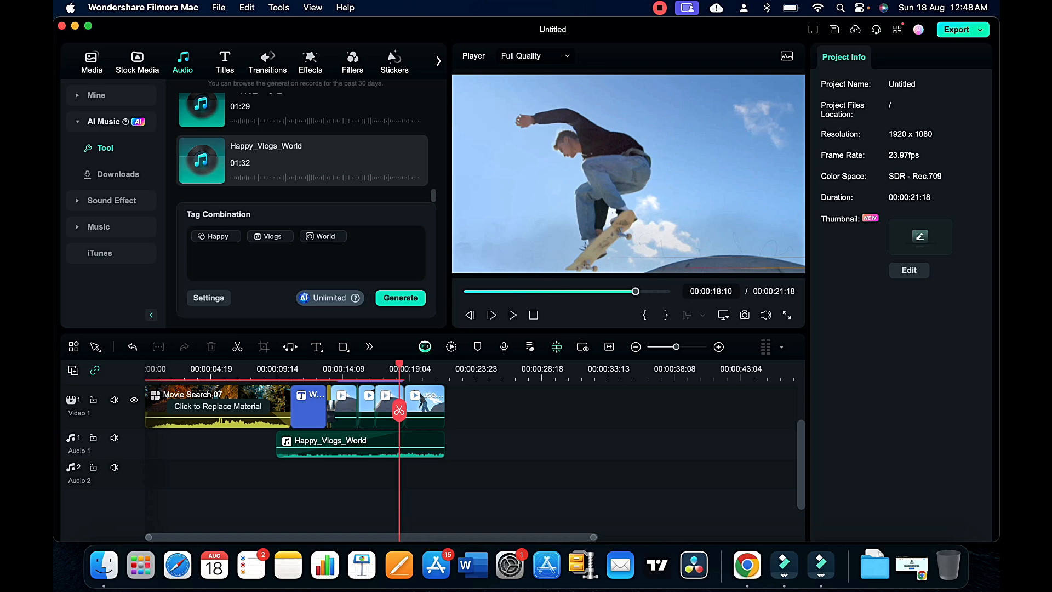